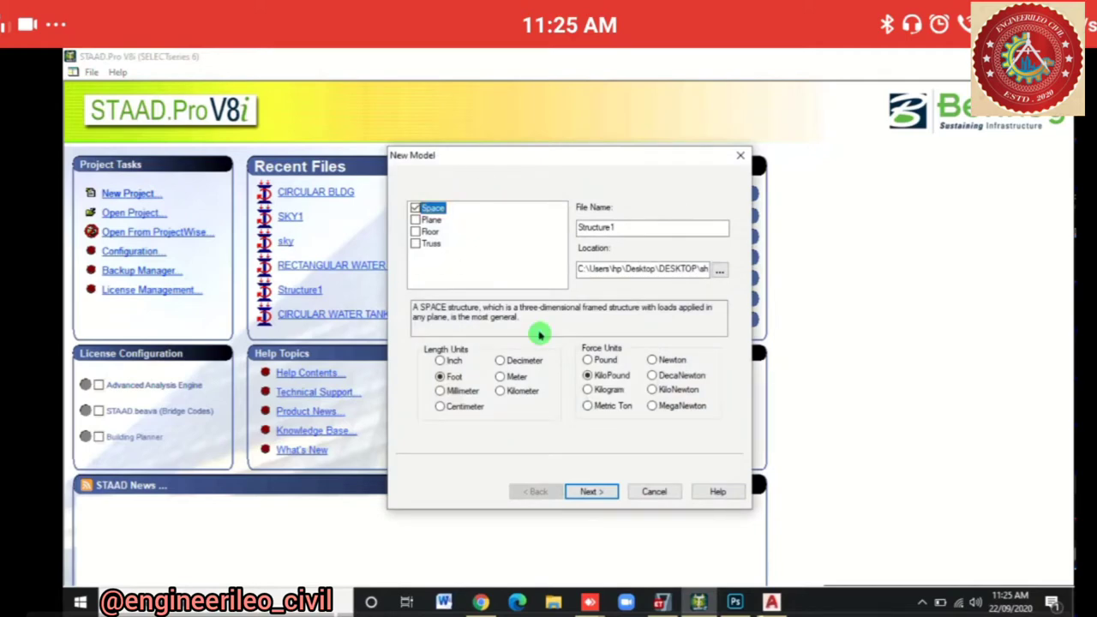
Name the new space structure model CELL TOWER.
{"action": "key", "text": "Tab"}
{"action": "left_click", "coordinate": [540, 334]}
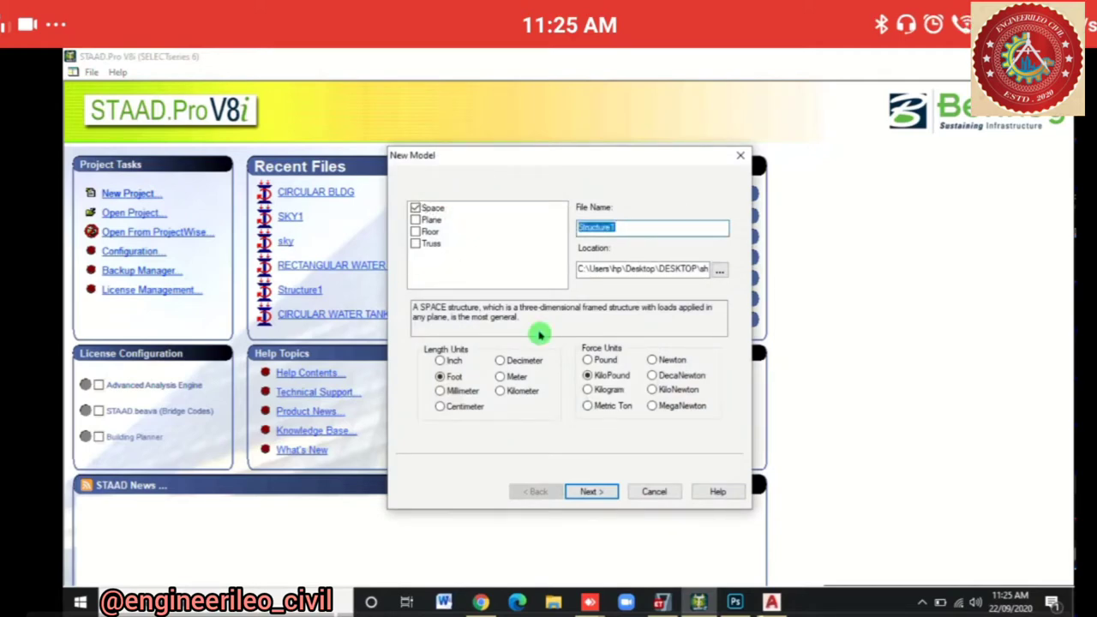
{"action": "type", "text": "CELL TOWER"}
{"action": "key", "text": "BackSpace"}
{"action": "key", "text": "BackSpace"}
{"action": "key", "text": "BackSpace"}
{"action": "type", "text": "WER"}
{"action": "left_click", "coordinate": [540, 334]}
Set the units to Meter and KiloNewton, accept the base unit notice, and create the model starting with Add Beam.
{"action": "left_click", "coordinate": [501, 376]}
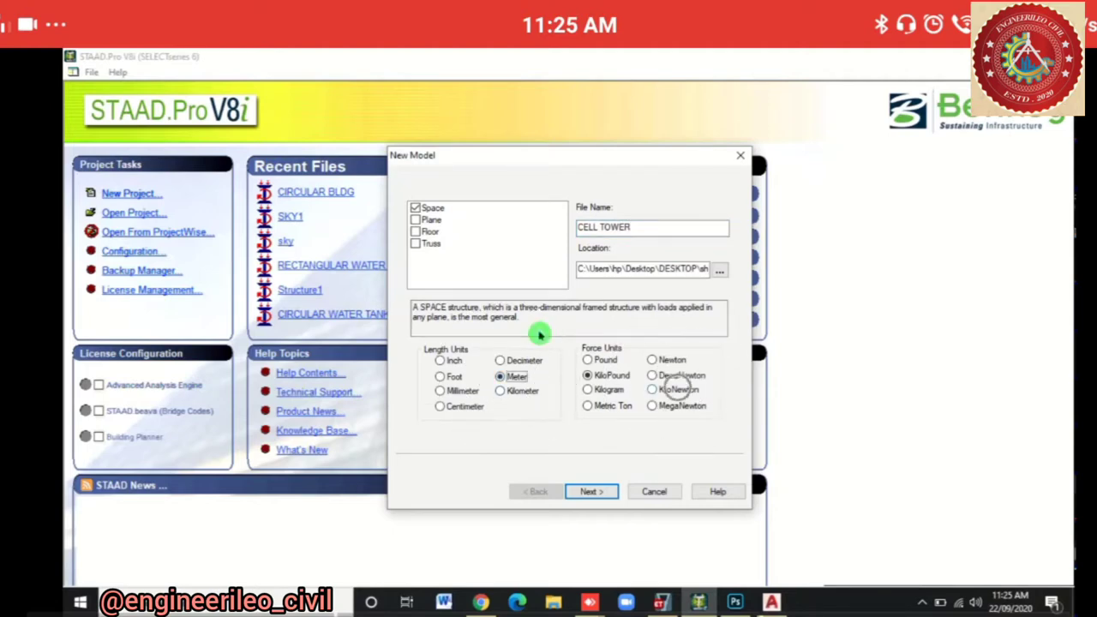
{"action": "left_click", "coordinate": [651, 389]}
{"action": "left_click", "coordinate": [591, 491]}
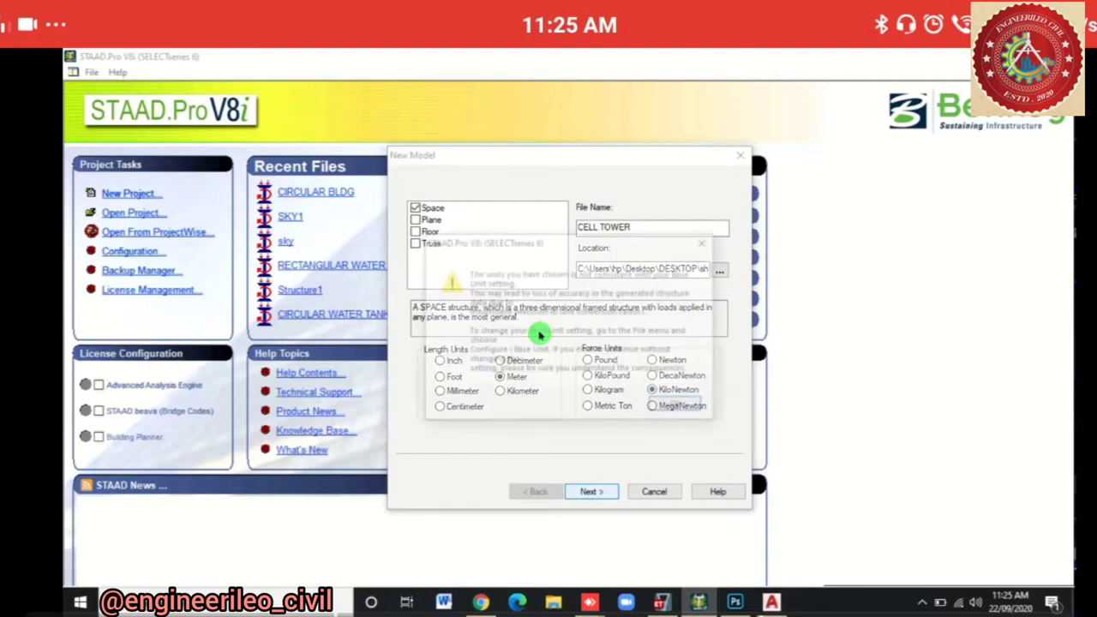
{"action": "left_click", "coordinate": [680, 406]}
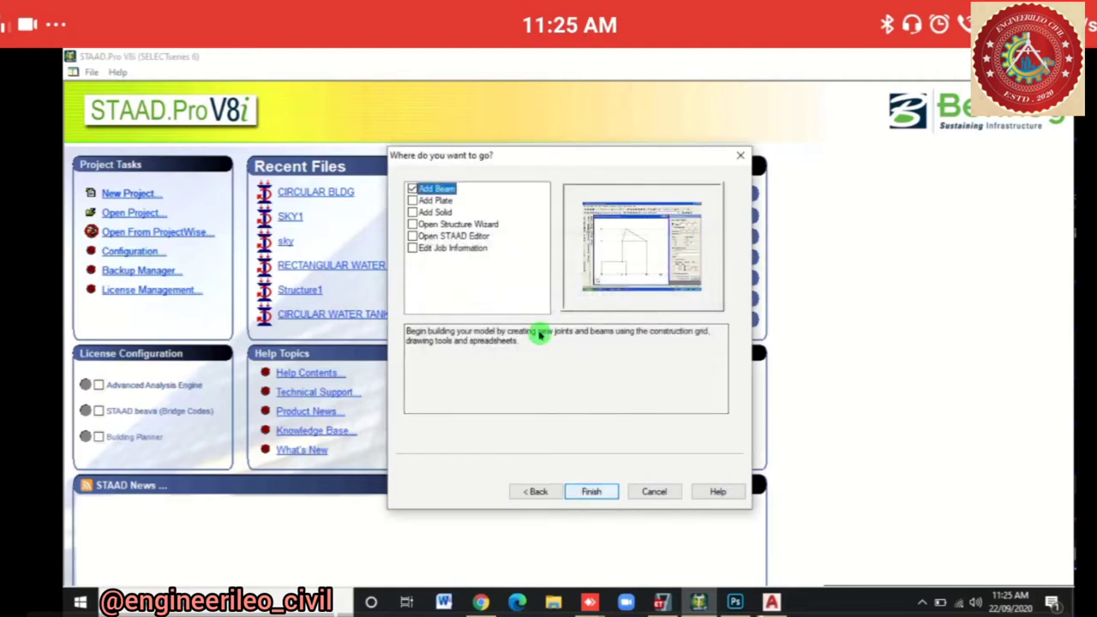
{"action": "key", "text": "Return"}
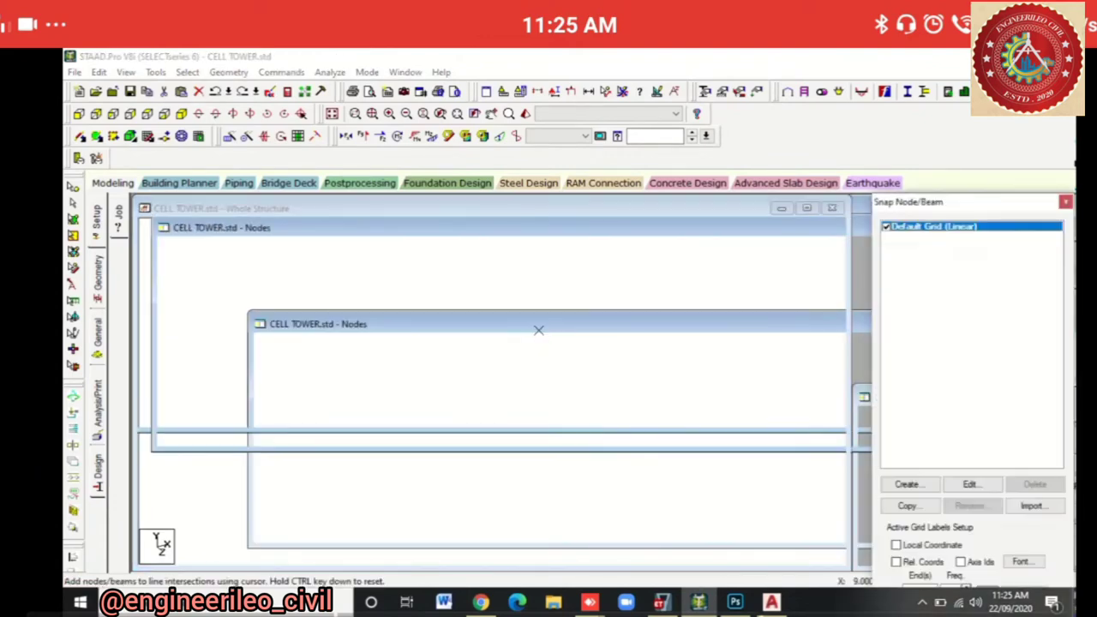
Edit the default linear grid to lie in the X-Z plane with 15 construction lines to the right in both X and Z.
{"action": "left_click", "coordinate": [538, 333]}
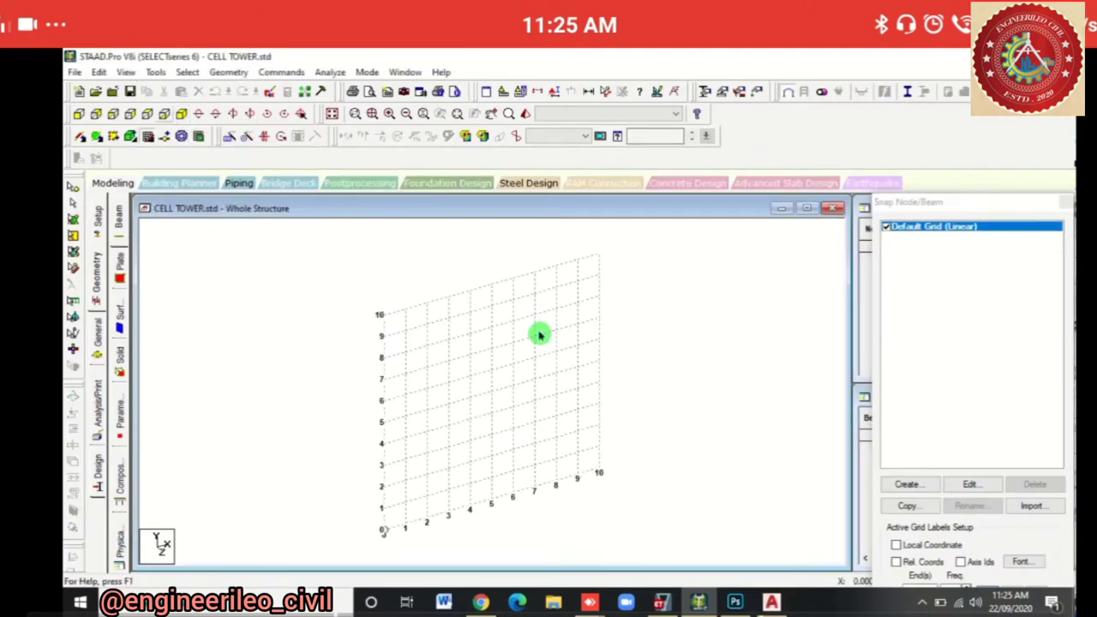
{"action": "left_click", "coordinate": [539, 334]}
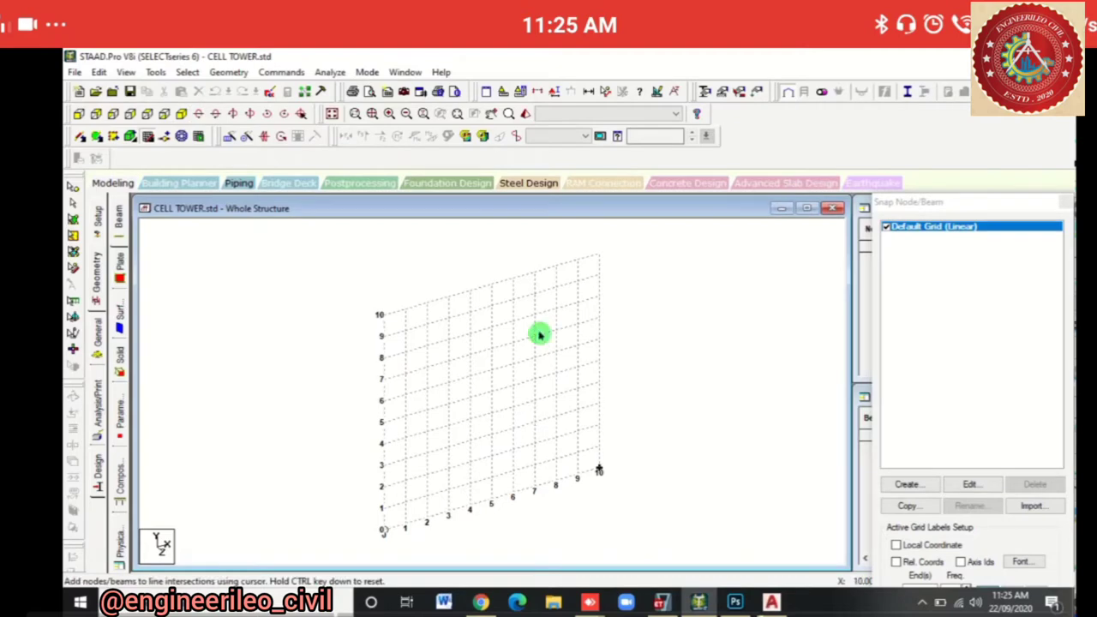
{"action": "left_click", "coordinate": [969, 484]}
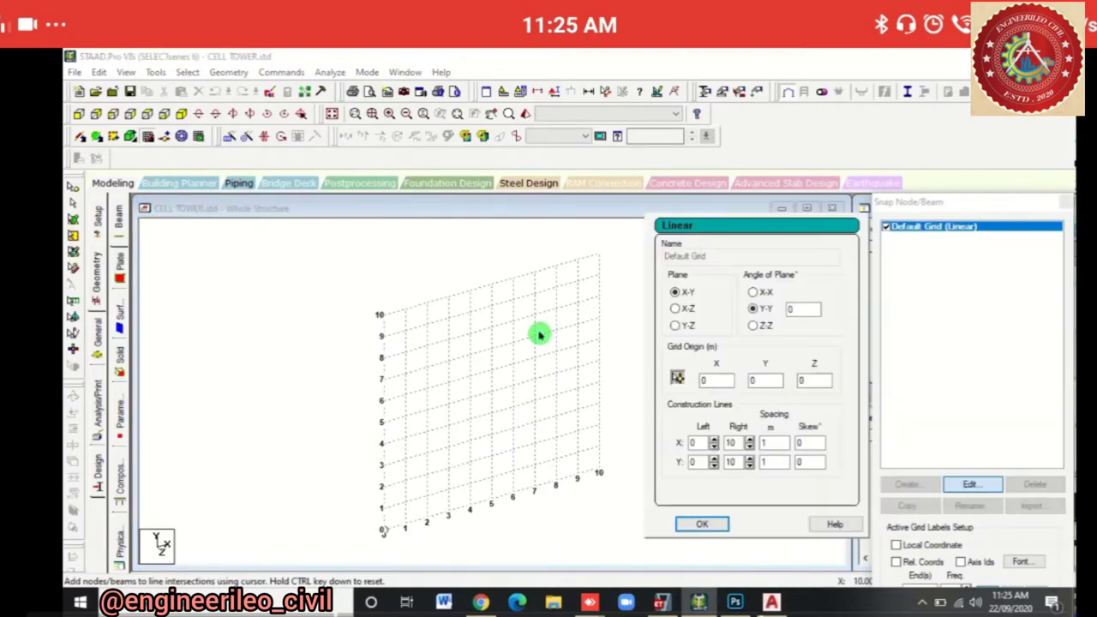
{"action": "left_click", "coordinate": [683, 308]}
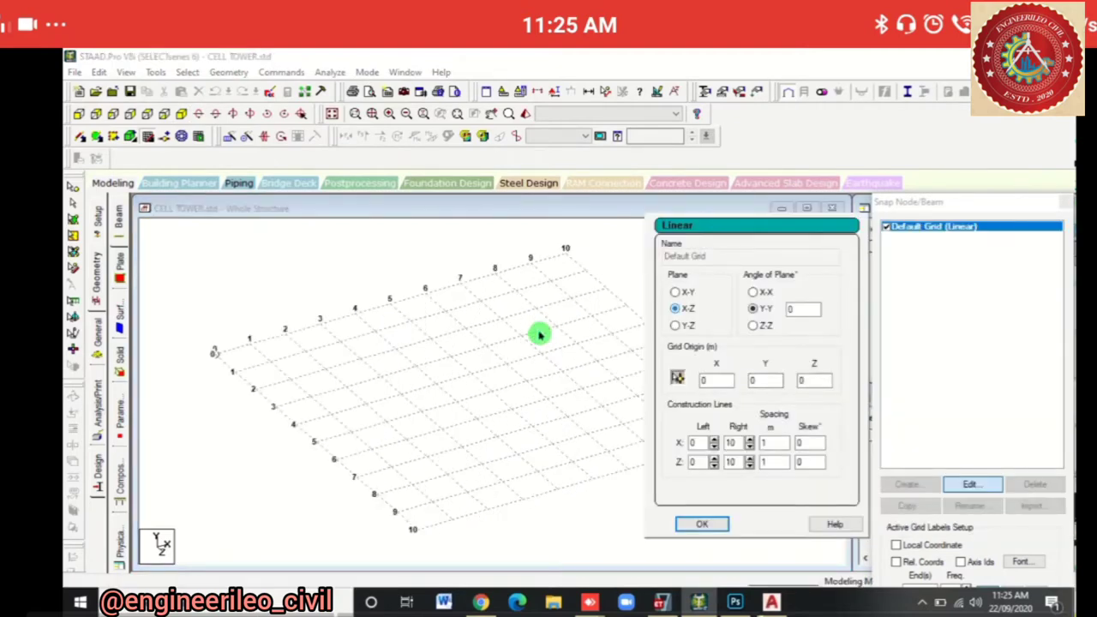
{"action": "double_click", "coordinate": [730, 442]}
{"action": "type", "text": "15"}
{"action": "key", "text": "Tab"}
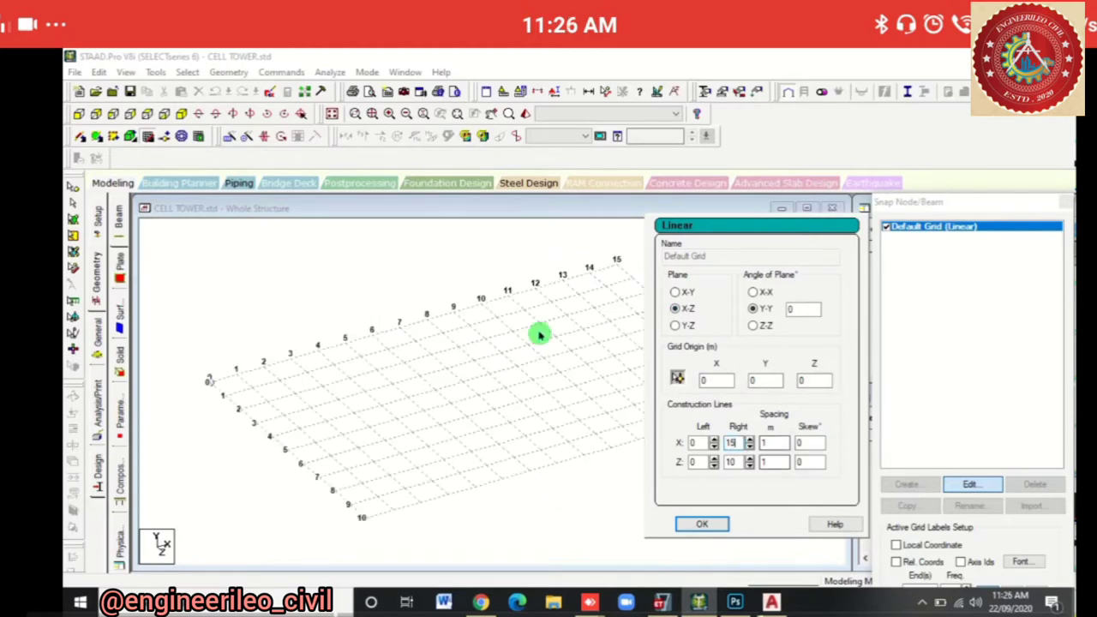
{"action": "type", "text": "15"}
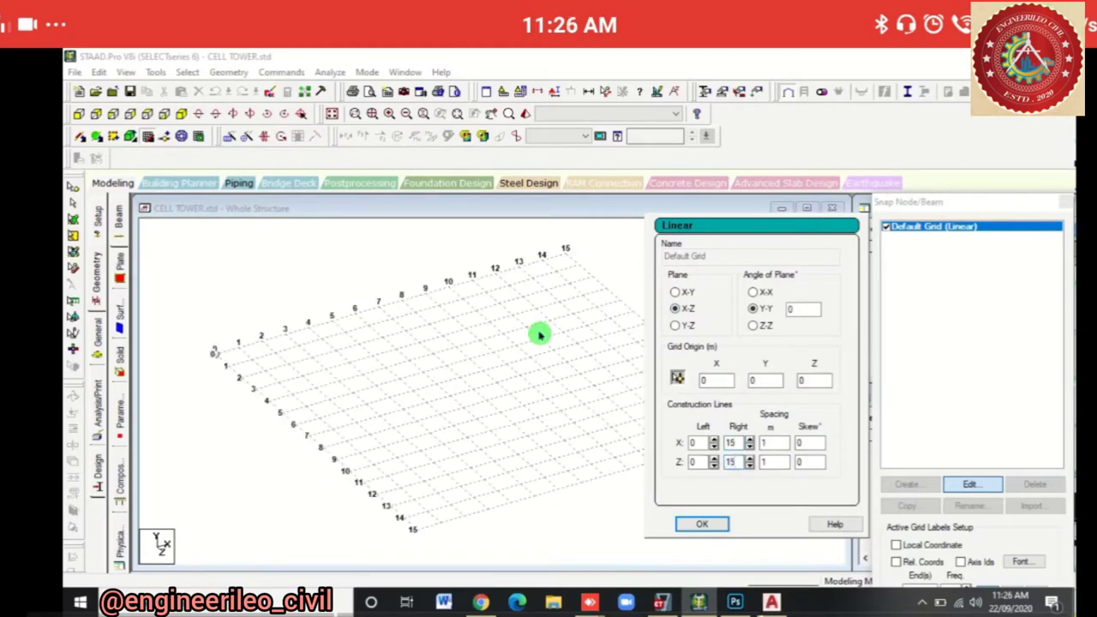
{"action": "key", "text": "Return"}
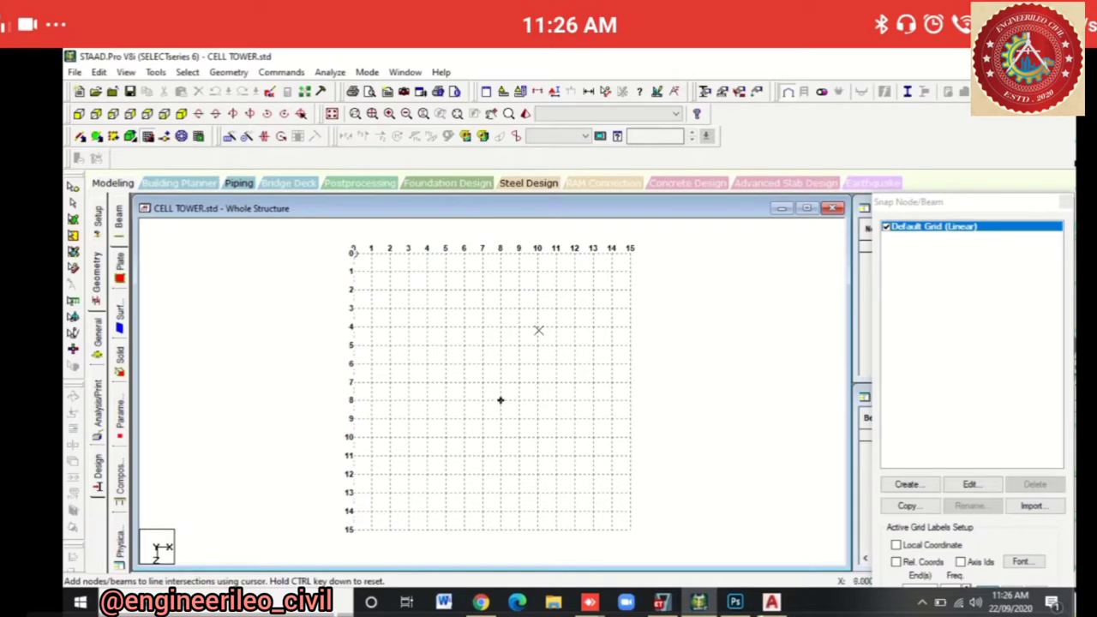
Place a single node in plan at X 8 m, Z 8 m as the centre point of the tower.
{"action": "left_click", "coordinate": [501, 400]}
{"action": "key", "text": "Escape"}
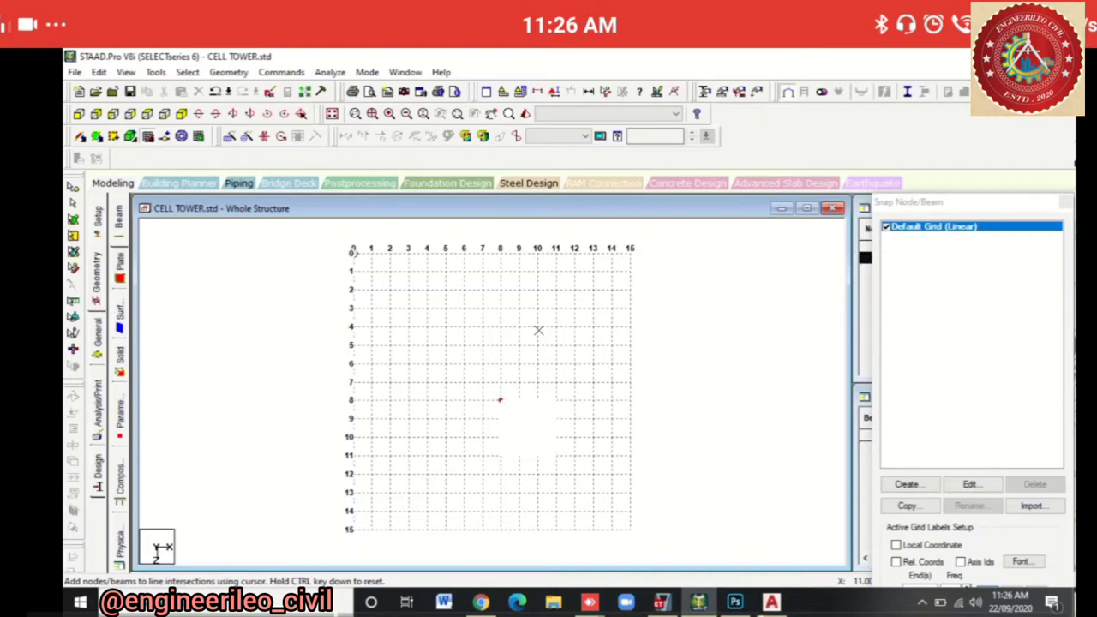
{"action": "left_click", "coordinate": [539, 332]}
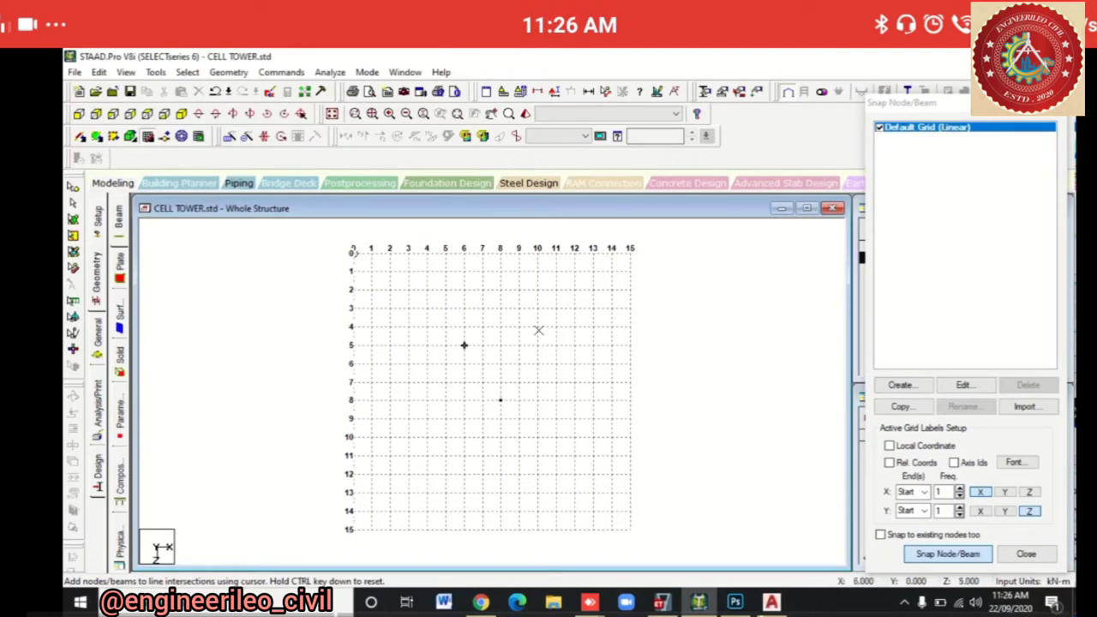
{"action": "left_click", "coordinate": [500, 400]}
Draw a closed 4 m square of beams around the centre node, from X 6, Z 6 to X 10, Z 10.
{"action": "left_click", "coordinate": [464, 364]}
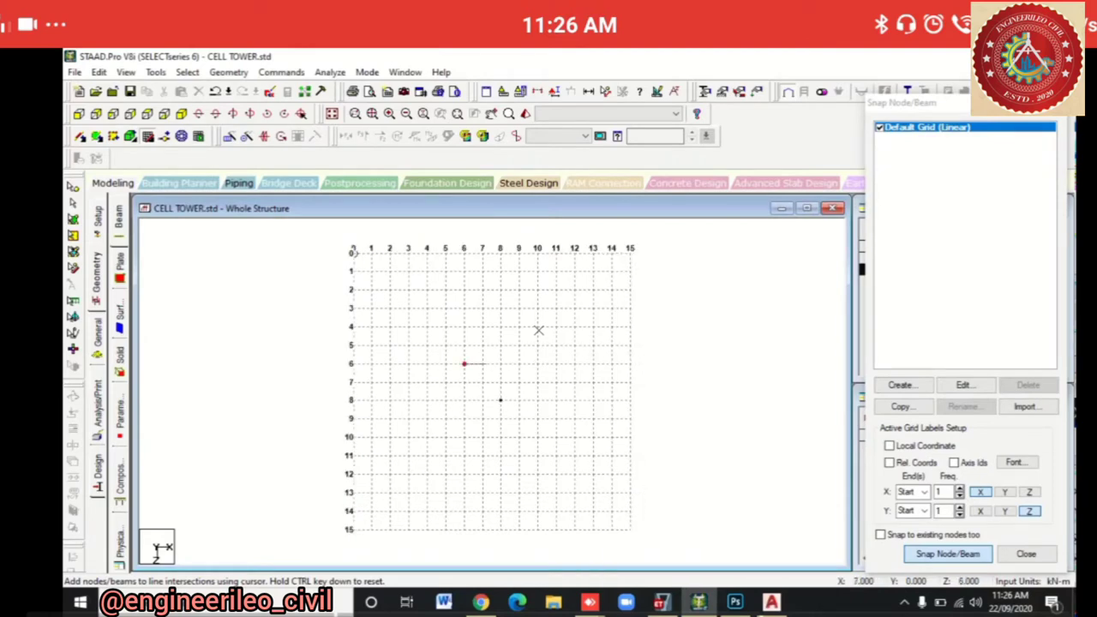
{"action": "left_click", "coordinate": [538, 364]}
{"action": "left_click", "coordinate": [537, 438]}
{"action": "left_click", "coordinate": [464, 437]}
{"action": "left_click", "coordinate": [463, 364]}
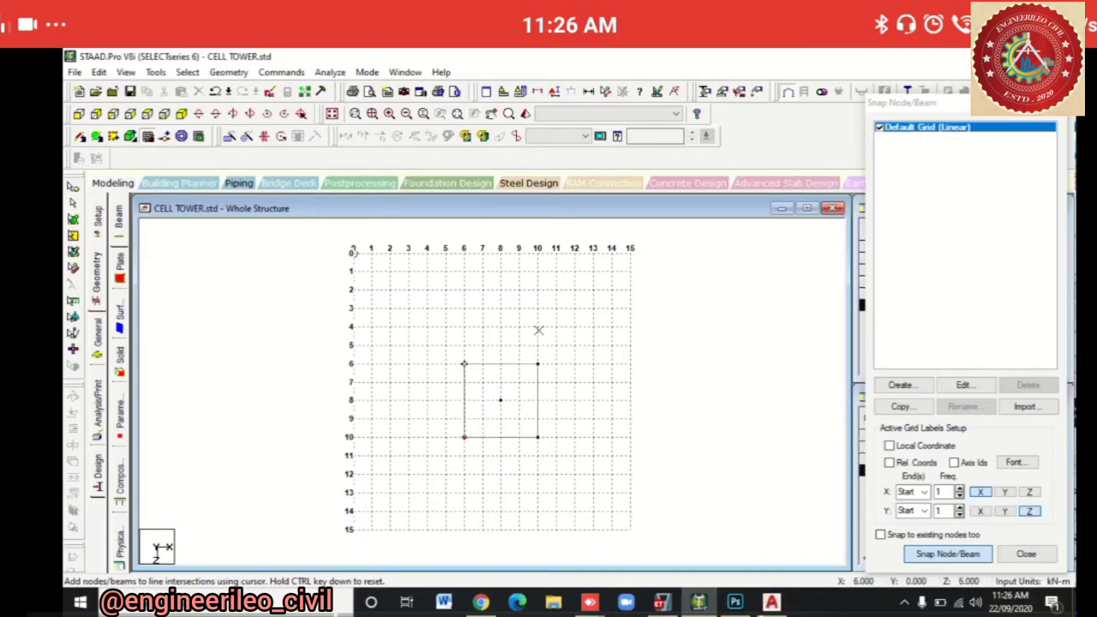
{"action": "key", "text": "Escape"}
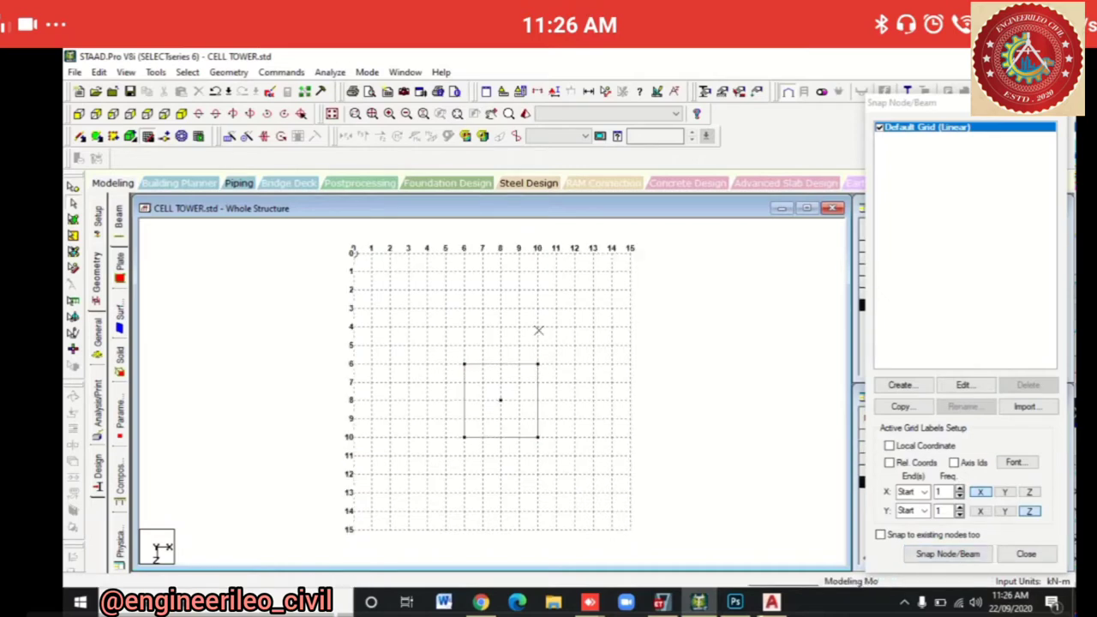
Draw a closed 6 m square of beams around the first one, from X 5, Z 5 to X 11, Z 11.
{"action": "left_click", "coordinate": [538, 334]}
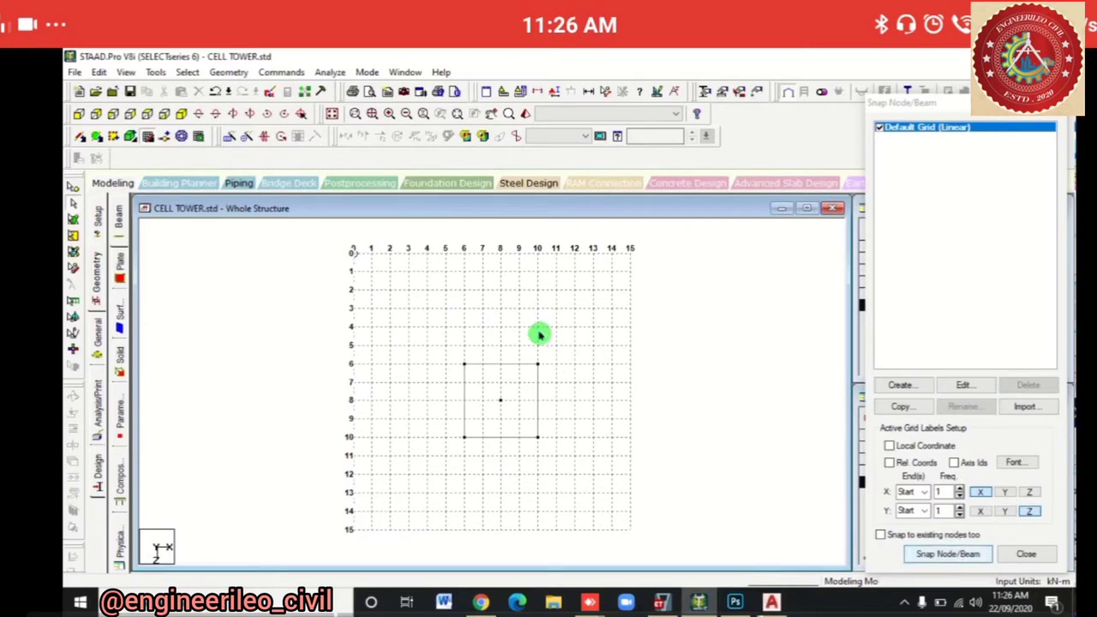
{"action": "left_click", "coordinate": [444, 345]}
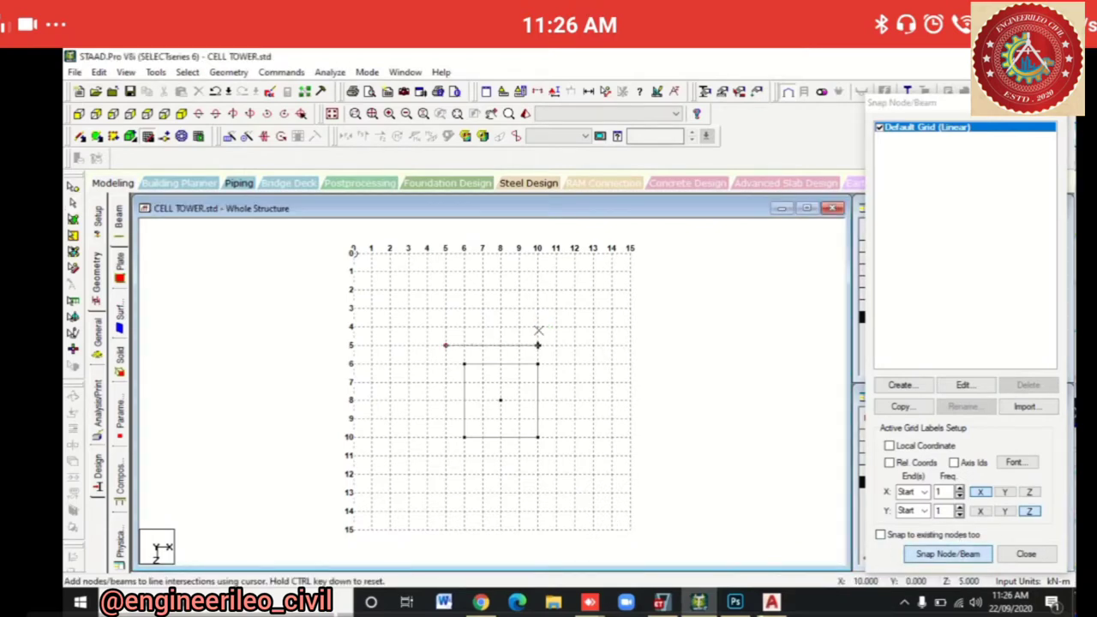
{"action": "left_click", "coordinate": [556, 345]}
{"action": "left_click", "coordinate": [556, 455]}
{"action": "left_click", "coordinate": [445, 455]}
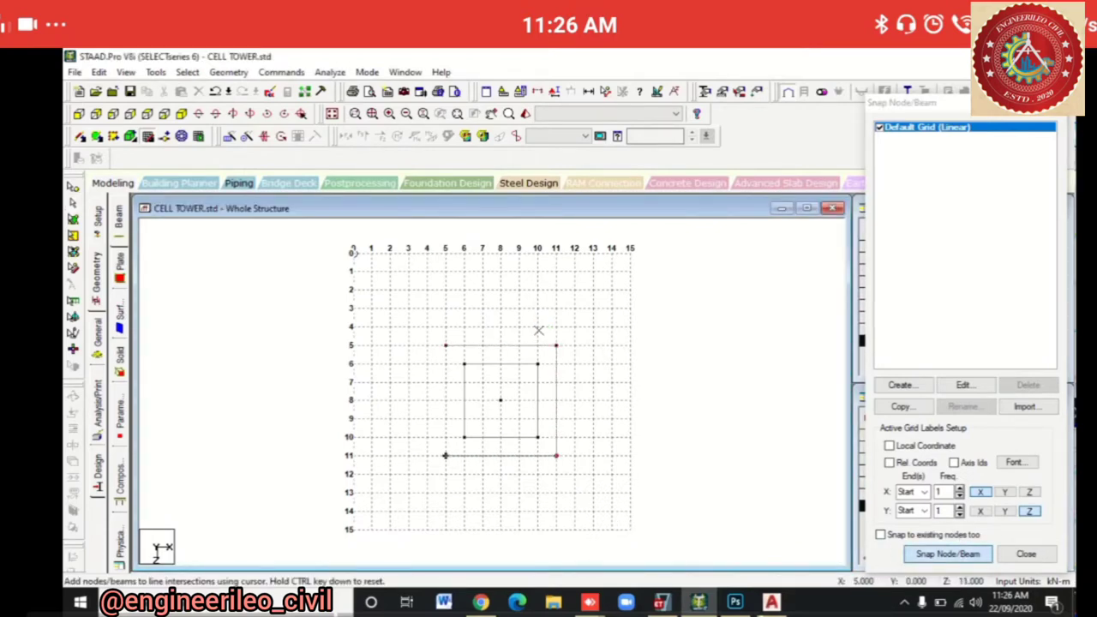
{"action": "left_click", "coordinate": [444, 345]}
{"action": "key", "text": "Escape"}
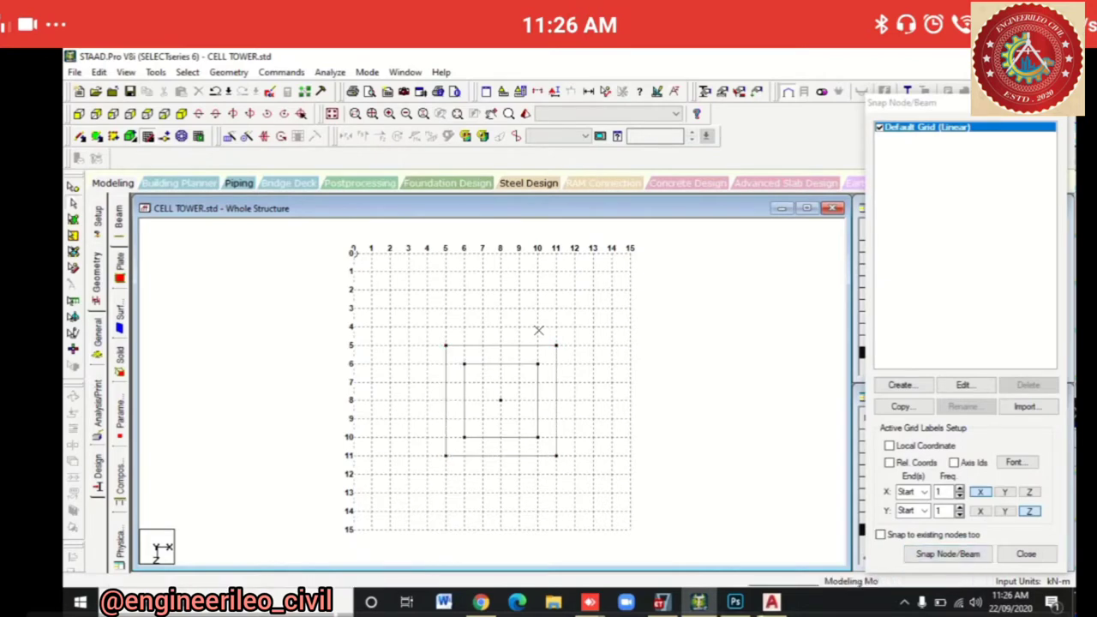
Draw a closed 8 m square of beams around the 6 m square, from X 4, Z 4 to X 12, Z 12.
{"action": "left_click", "coordinate": [947, 554]}
{"action": "left_click", "coordinate": [427, 327]}
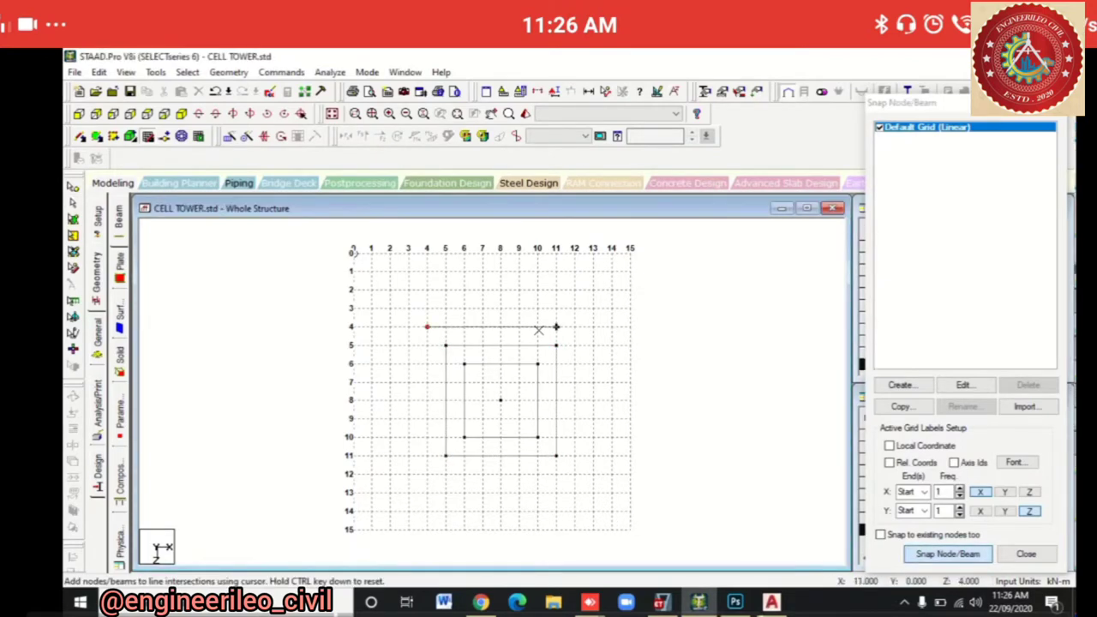
{"action": "left_click", "coordinate": [574, 326]}
{"action": "left_click", "coordinate": [574, 474]}
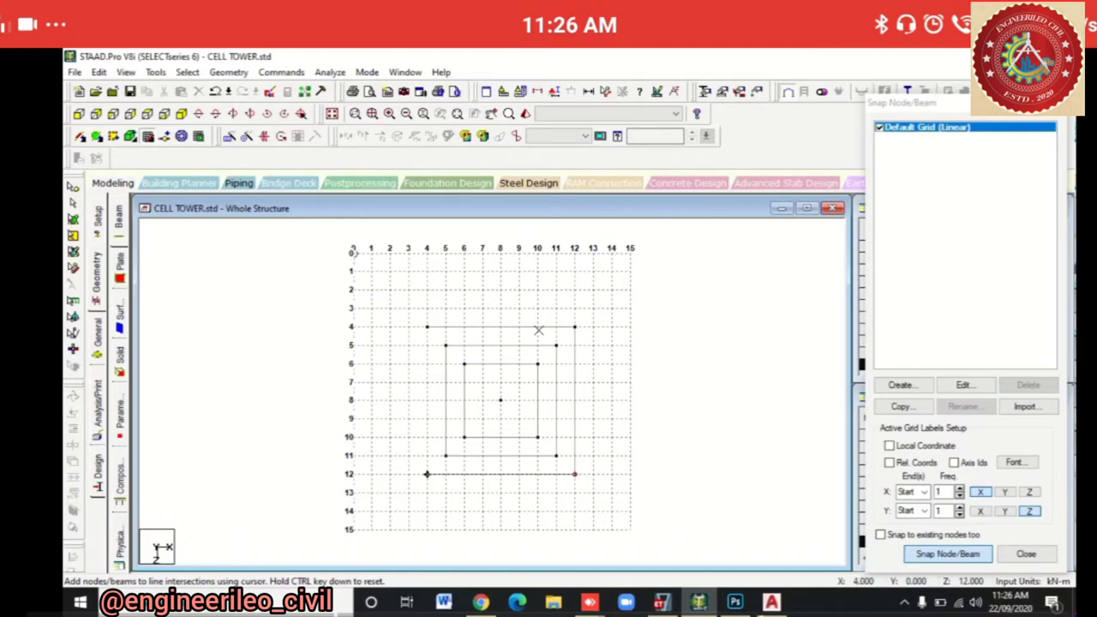
{"action": "left_click", "coordinate": [427, 474]}
{"action": "left_click", "coordinate": [427, 327]}
{"action": "key", "text": "Escape"}
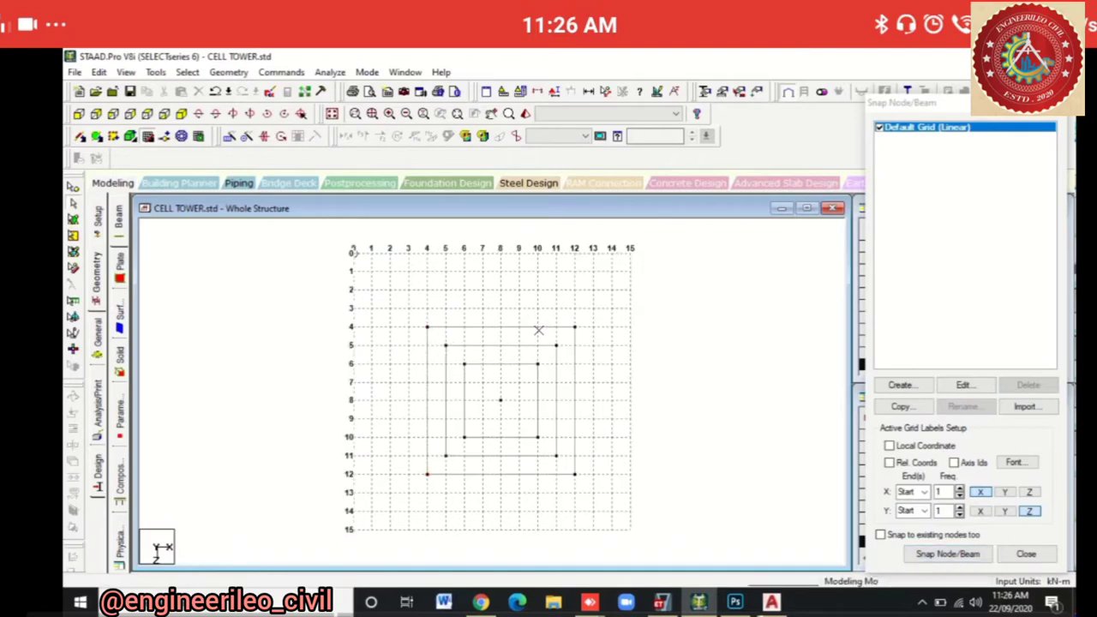
Draw a closed 10 m square of beams around the 8 m square, from X 3, Z 3 to X 13, Z 13.
{"action": "left_click", "coordinate": [947, 553]}
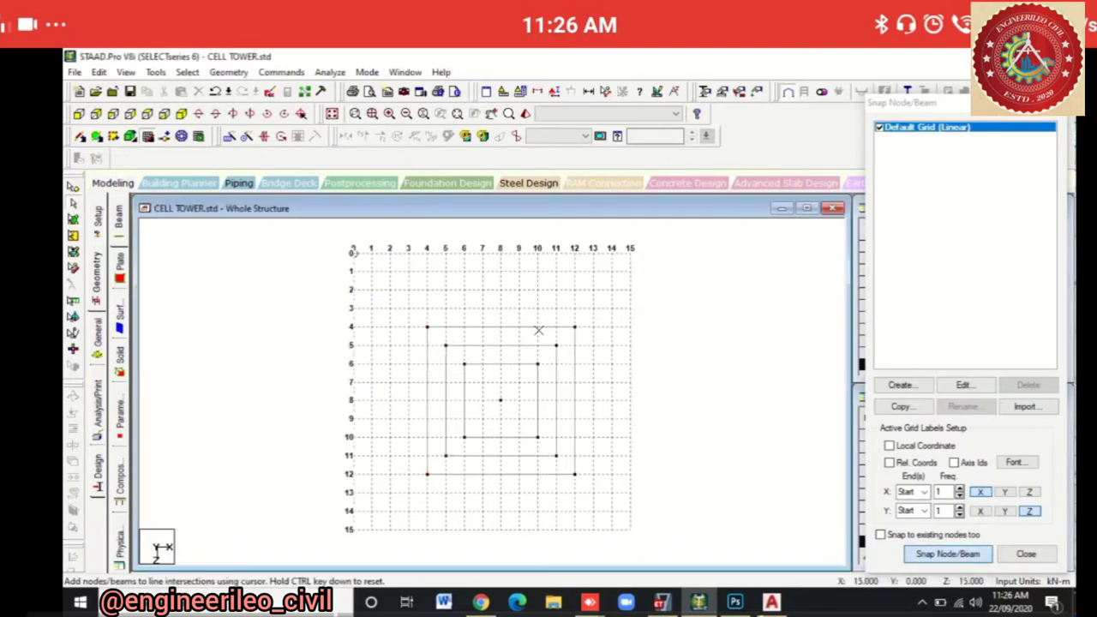
{"action": "left_click", "coordinate": [408, 308]}
{"action": "left_click", "coordinate": [593, 307]}
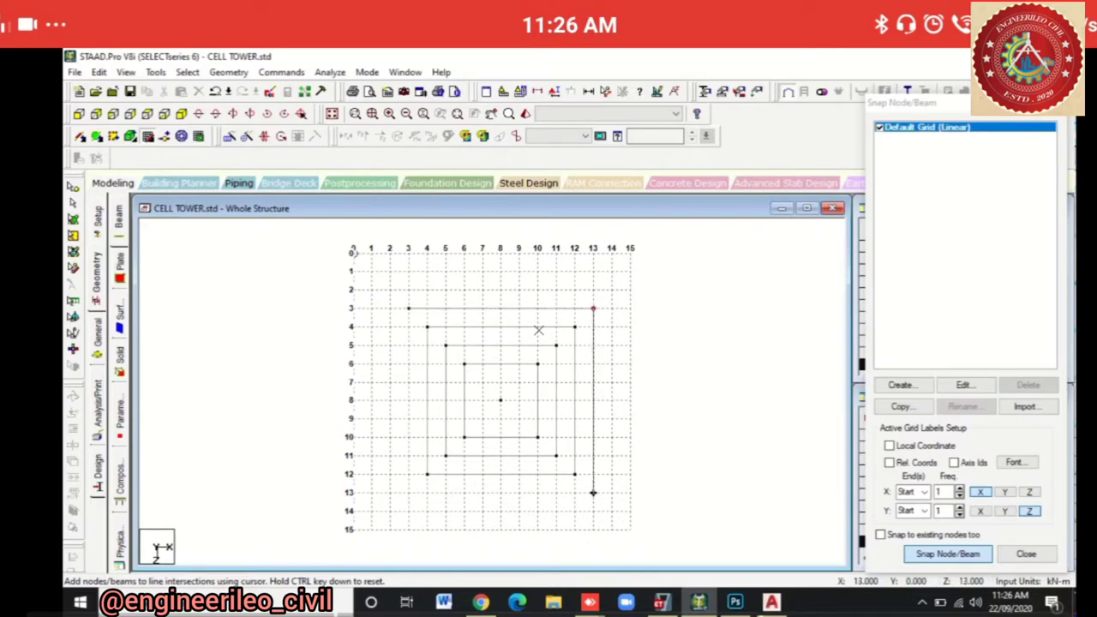
{"action": "left_click", "coordinate": [593, 491]}
{"action": "left_click", "coordinate": [408, 492]}
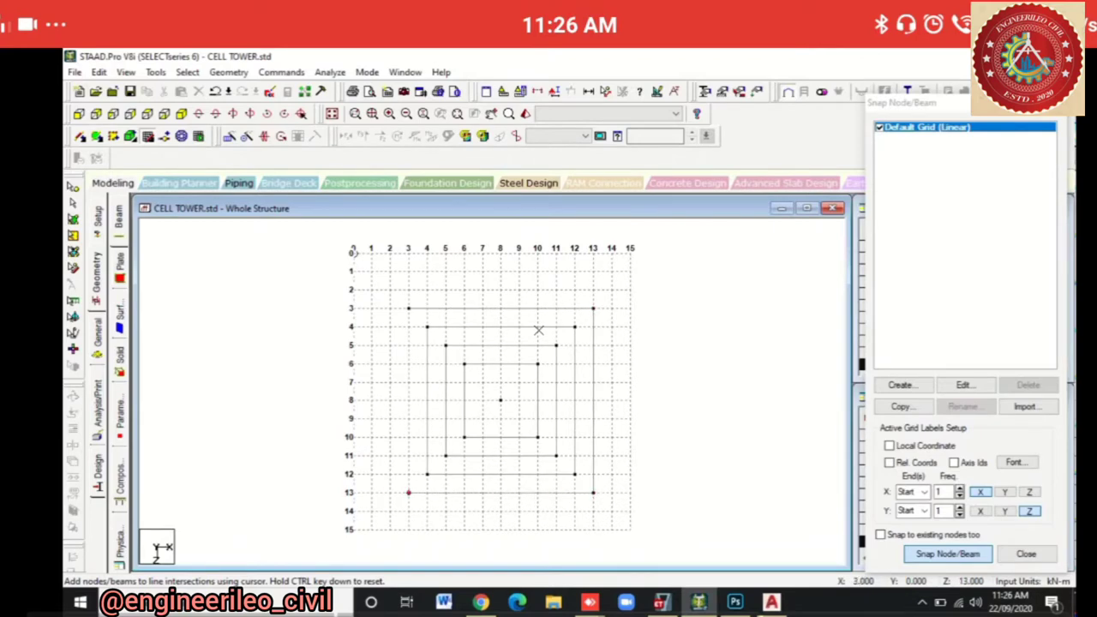
{"action": "left_click", "coordinate": [408, 307]}
{"action": "key", "text": "Escape"}
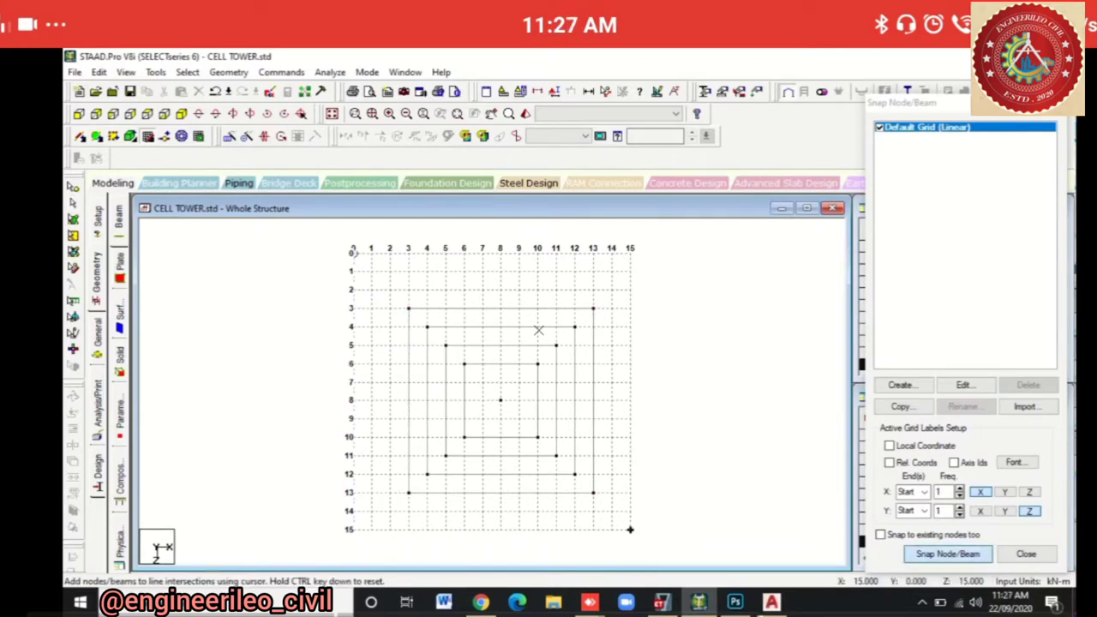
Draw the outermost closed 12 m square of beams, from X 2, Z 2 to X 14, Z 14.
{"action": "left_click", "coordinate": [390, 289]}
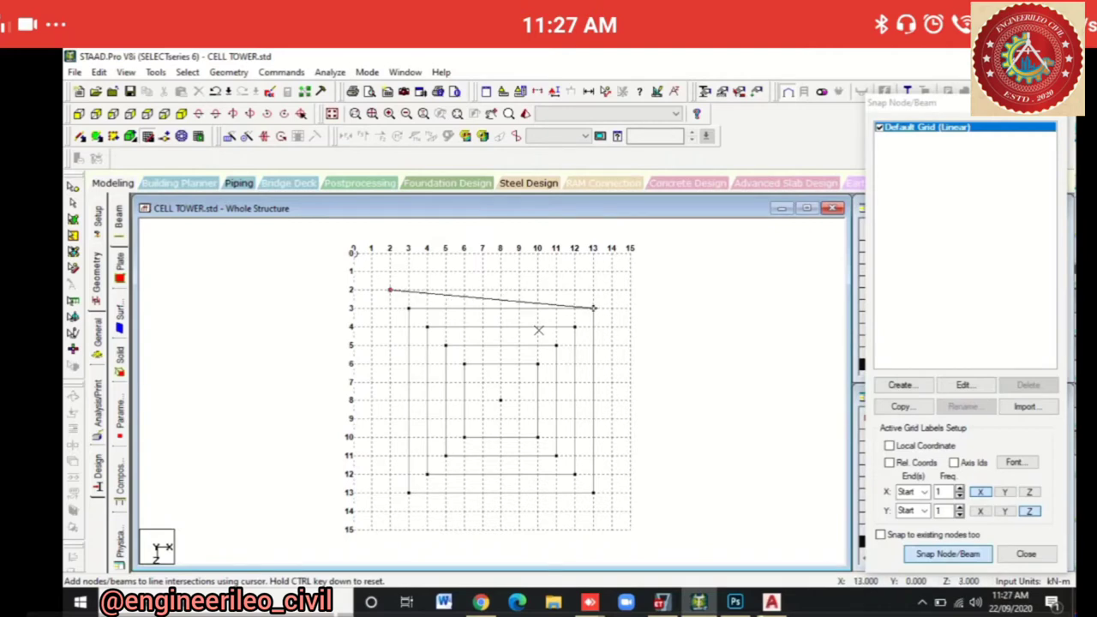
{"action": "left_click", "coordinate": [612, 289]}
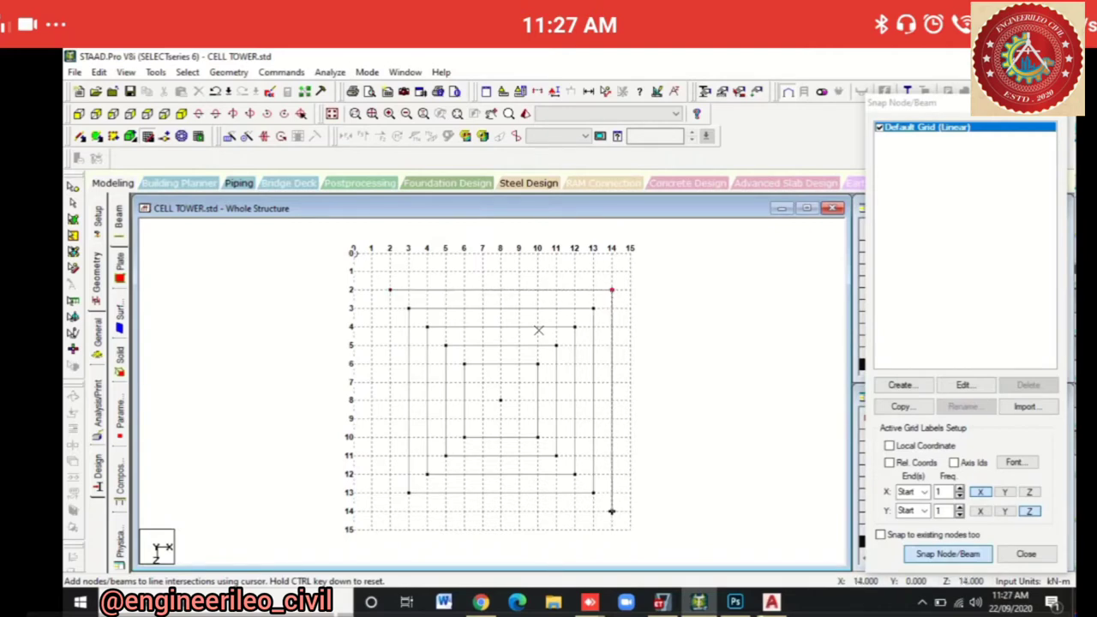
{"action": "left_click", "coordinate": [612, 510]}
{"action": "left_click", "coordinate": [390, 510]}
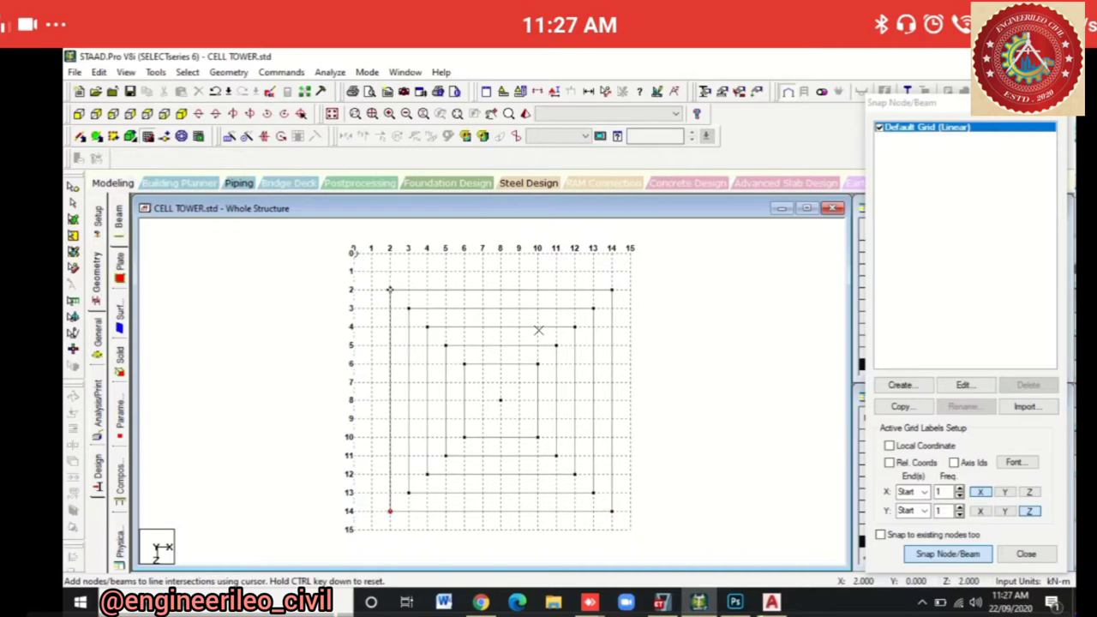
{"action": "left_click", "coordinate": [390, 290]}
{"action": "key", "text": "Escape"}
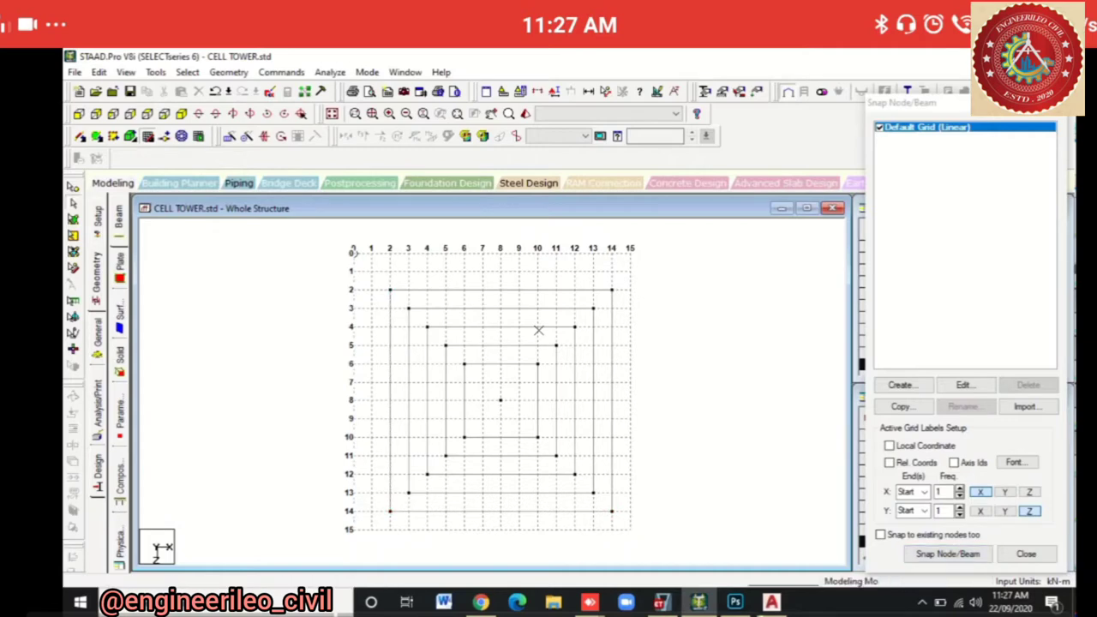
Close the snap grid and show the five nested beam squares in isometric view.
{"action": "left_click", "coordinate": [540, 335]}
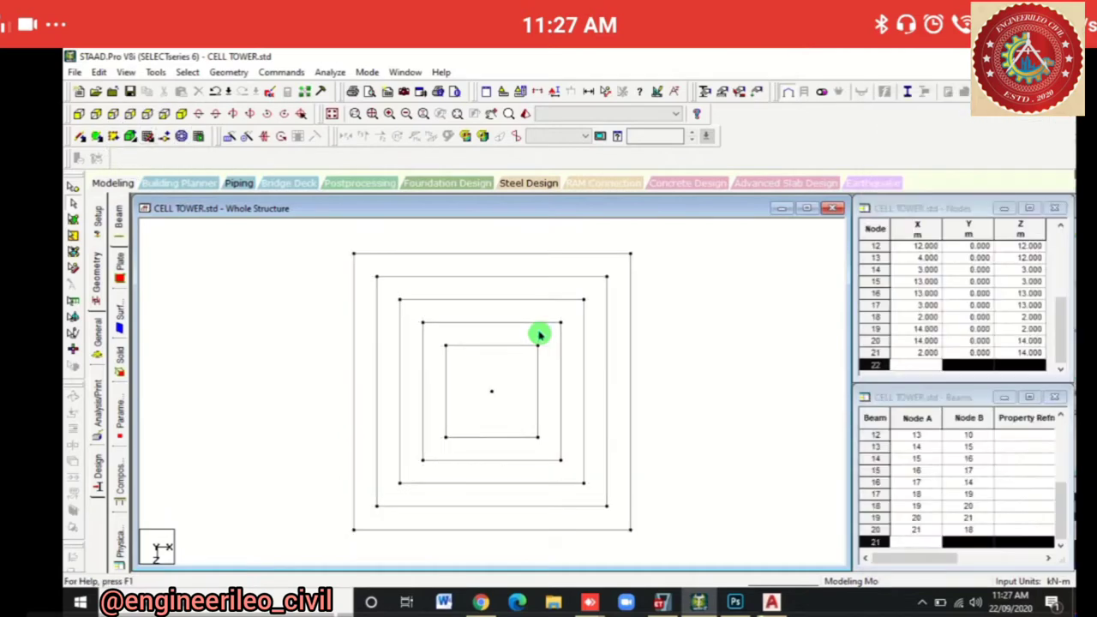
{"action": "key", "text": "ctrl+shift+f"}
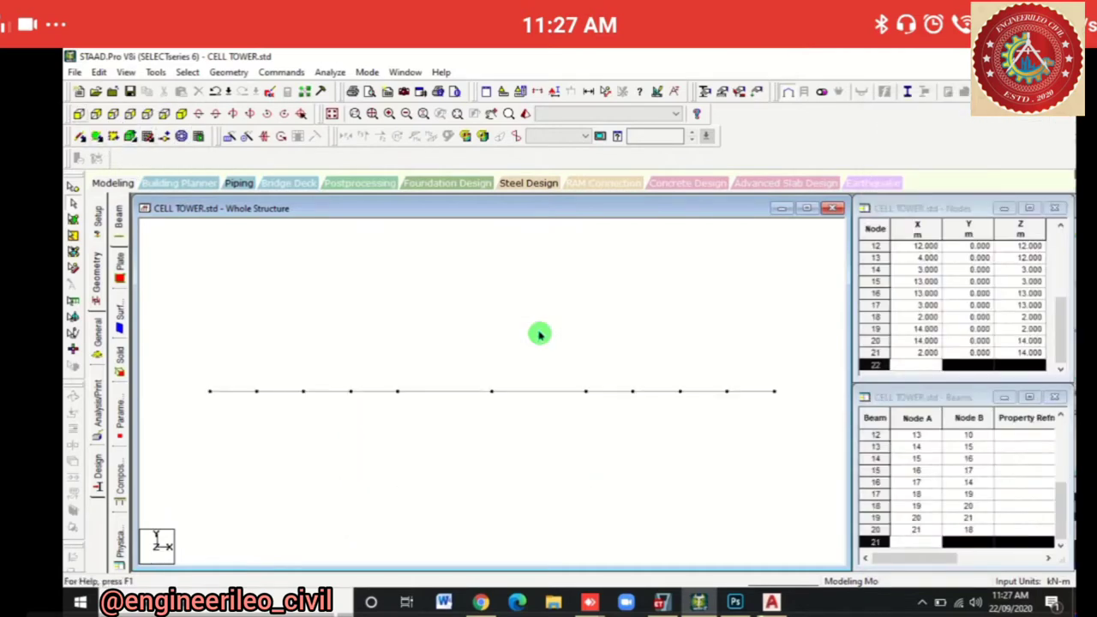
{"action": "key", "text": "ctrl+shift+i"}
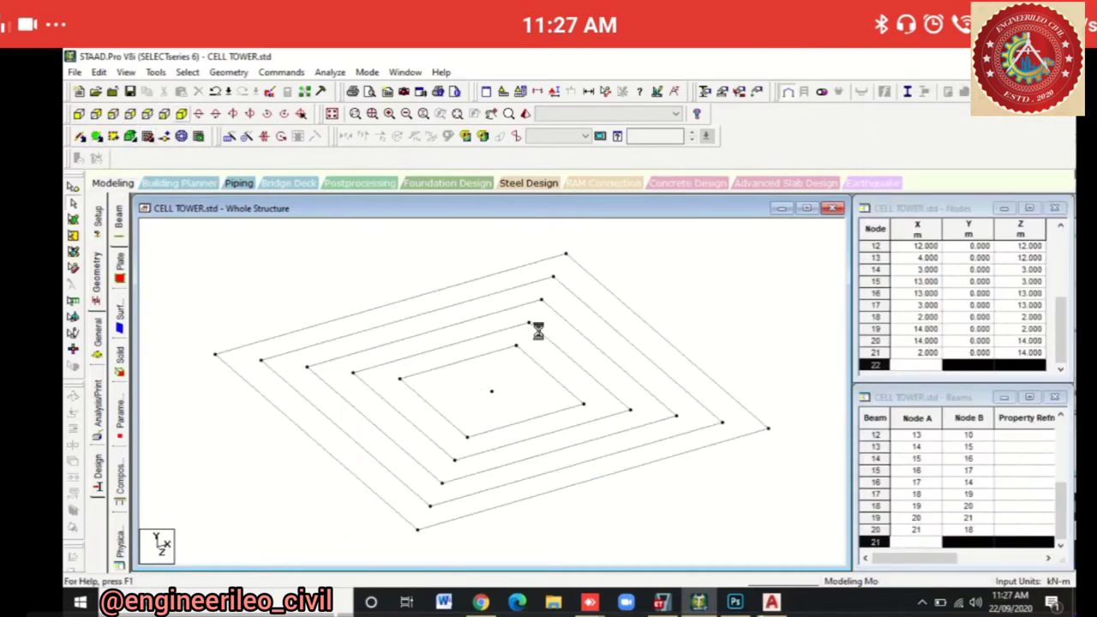
Move the four inner beam squares up 3 m in Y, leaving only the outermost square at the base level.
{"action": "key", "text": "ctrl+shift+t"}
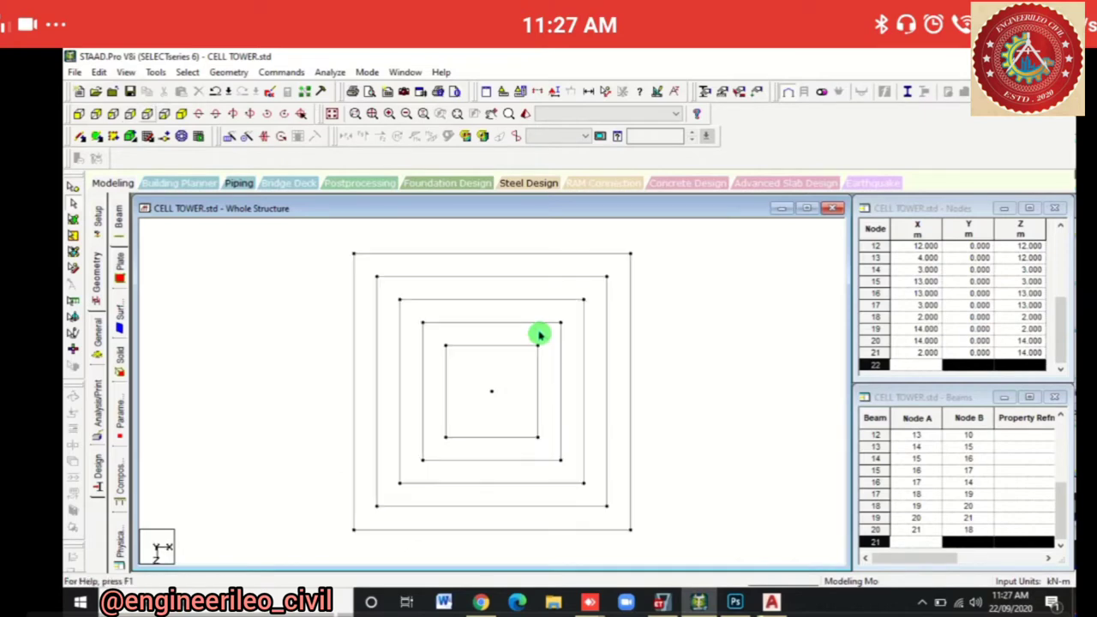
{"action": "left_click", "coordinate": [539, 334]}
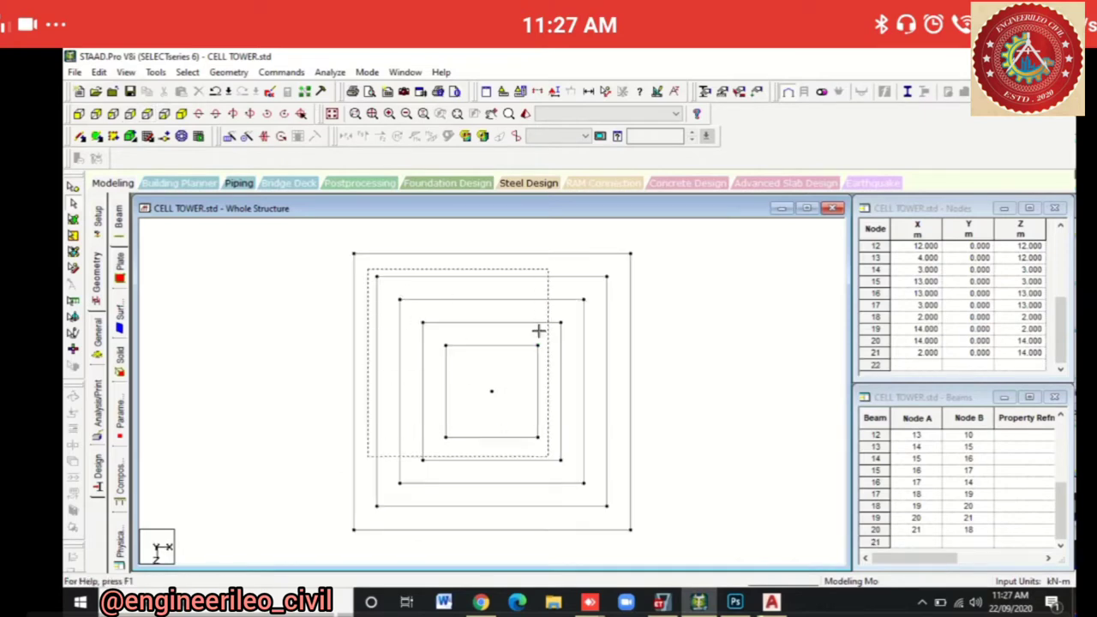
{"action": "left_click", "coordinate": [539, 334]}
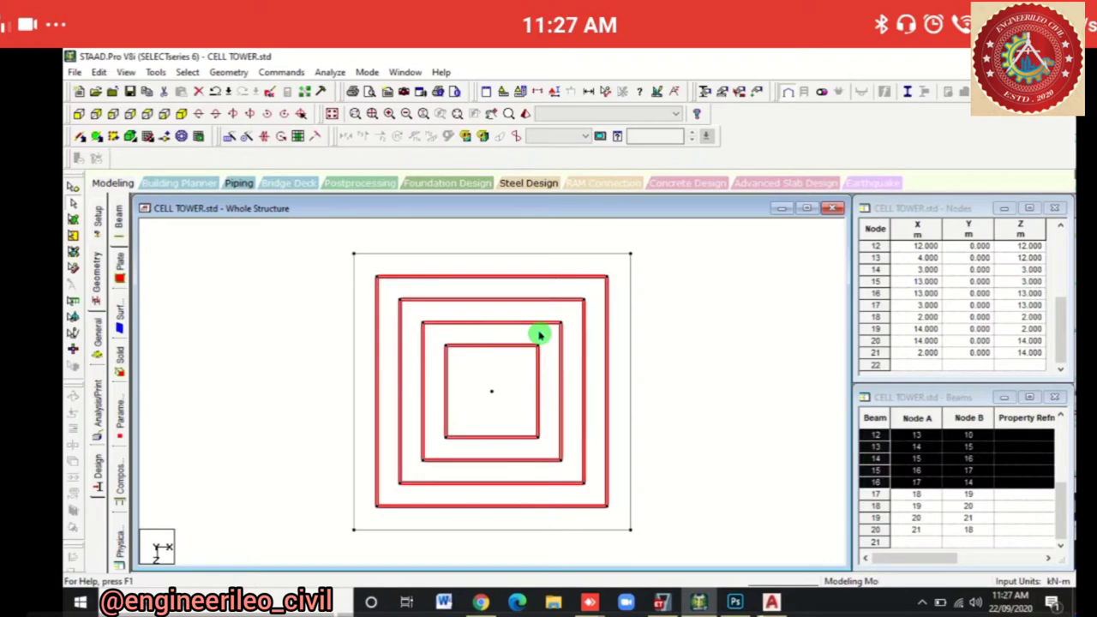
{"action": "right_click", "coordinate": [539, 335]}
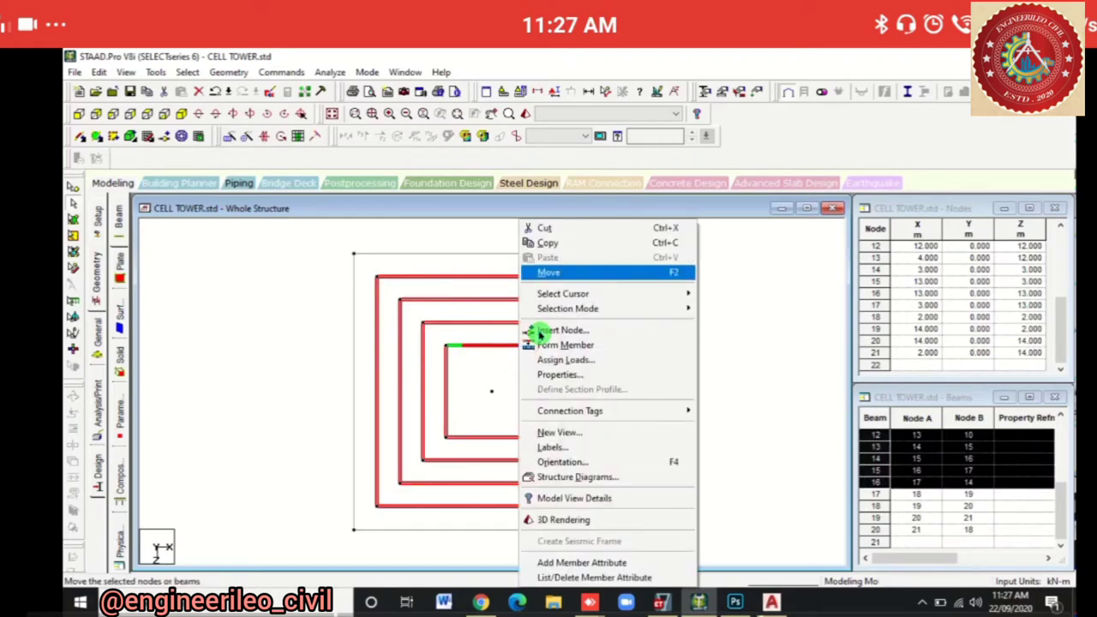
{"action": "key", "text": "F2"}
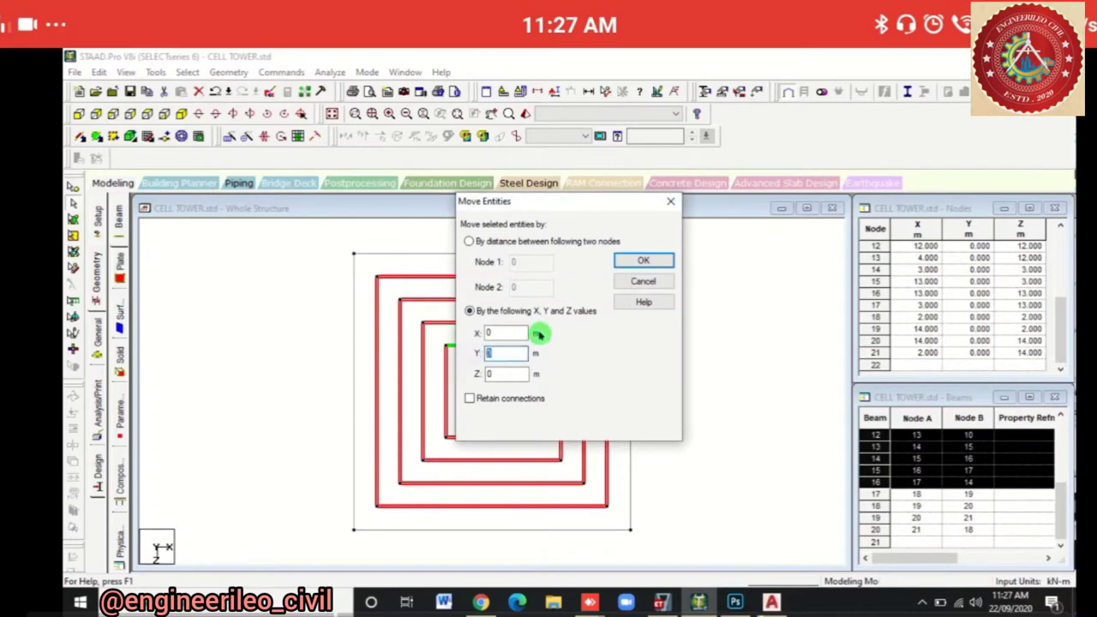
{"action": "type", "text": "3"}
{"action": "left_click", "coordinate": [540, 336]}
{"action": "key", "text": "Return"}
{"action": "key", "text": "Return"}
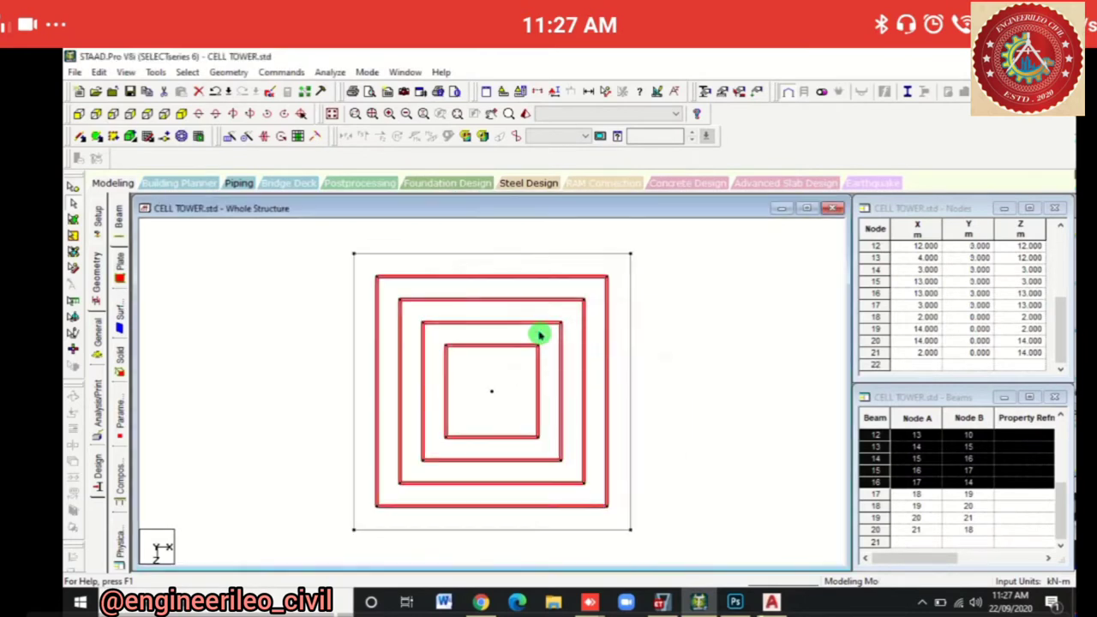
Move the three innermost beam squares up a further 3 m in Y, splitting any existing members at coinciding nodes.
{"action": "left_click", "coordinate": [539, 334]}
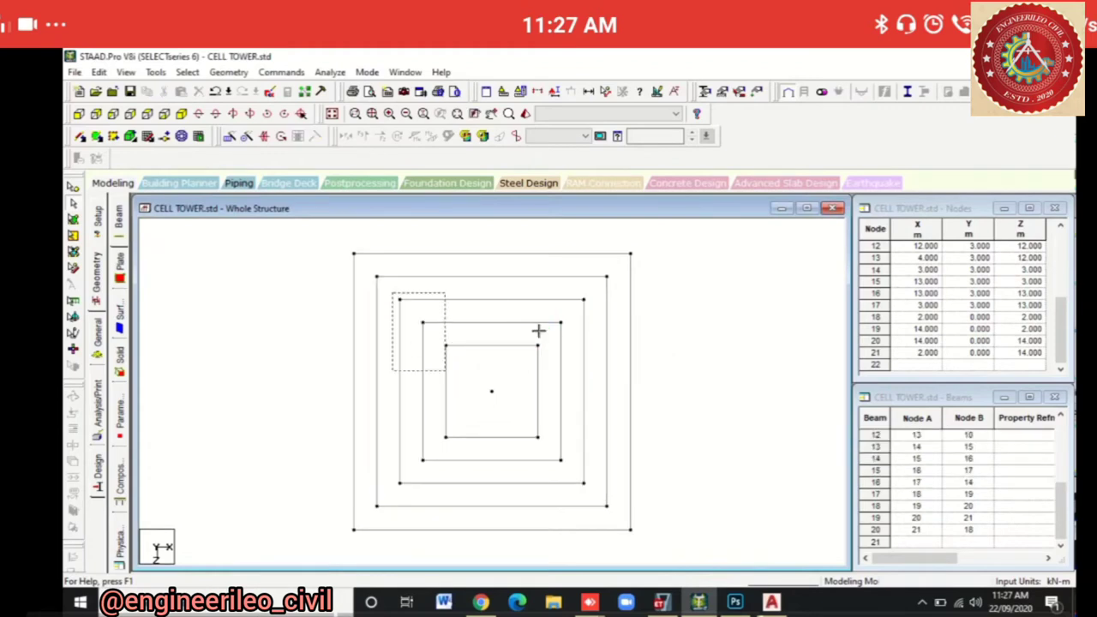
{"action": "left_click", "coordinate": [539, 333]}
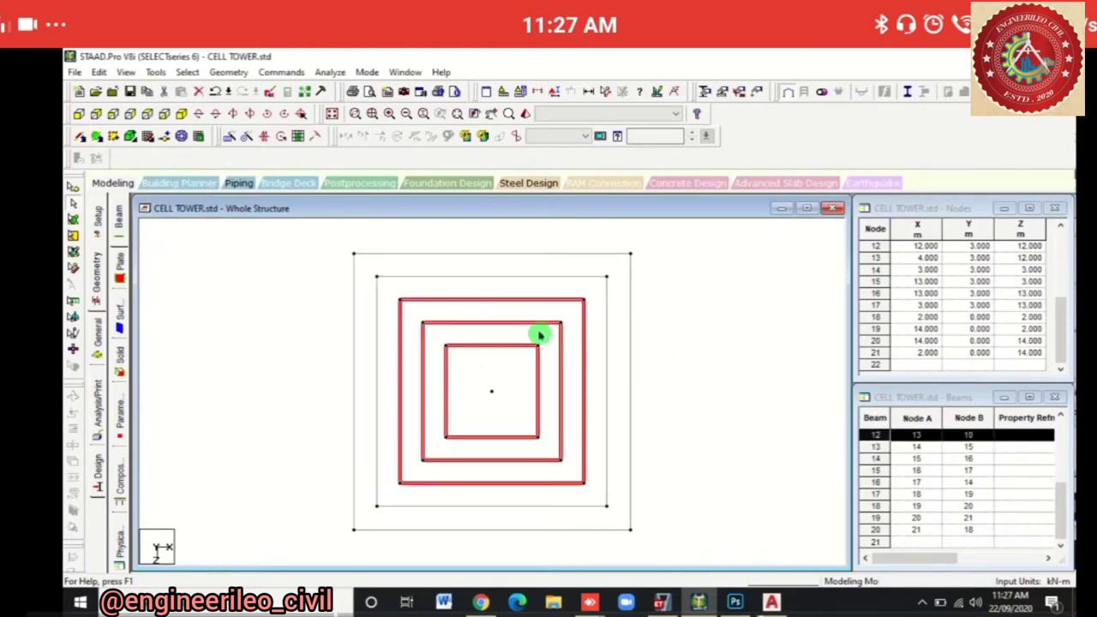
{"action": "right_click", "coordinate": [539, 334]}
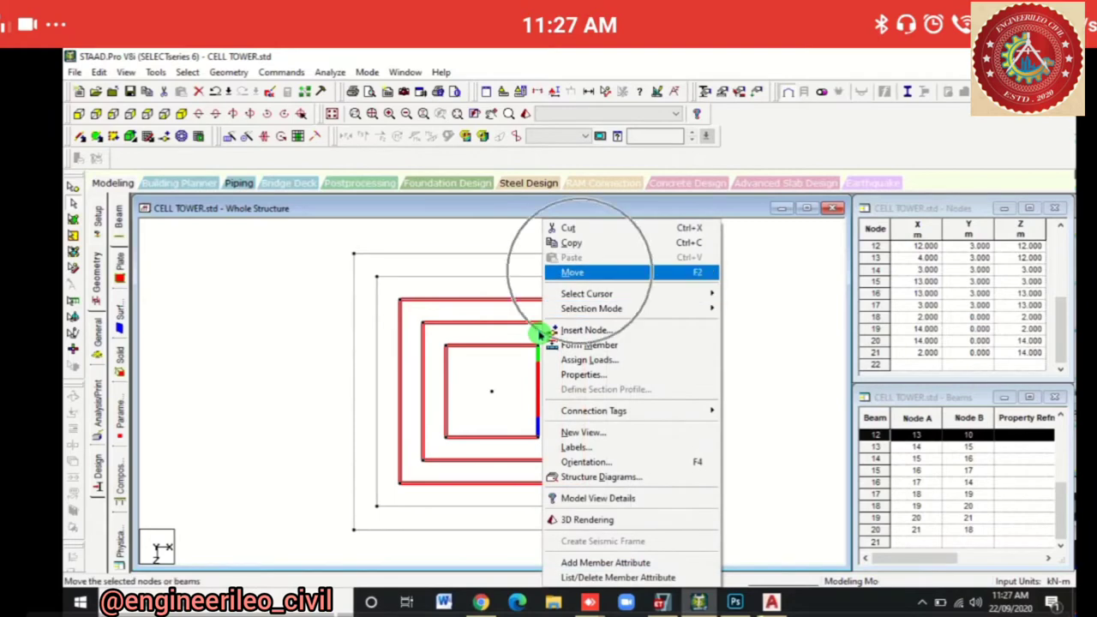
{"action": "key", "text": "Return"}
{"action": "key", "text": "Tab"}
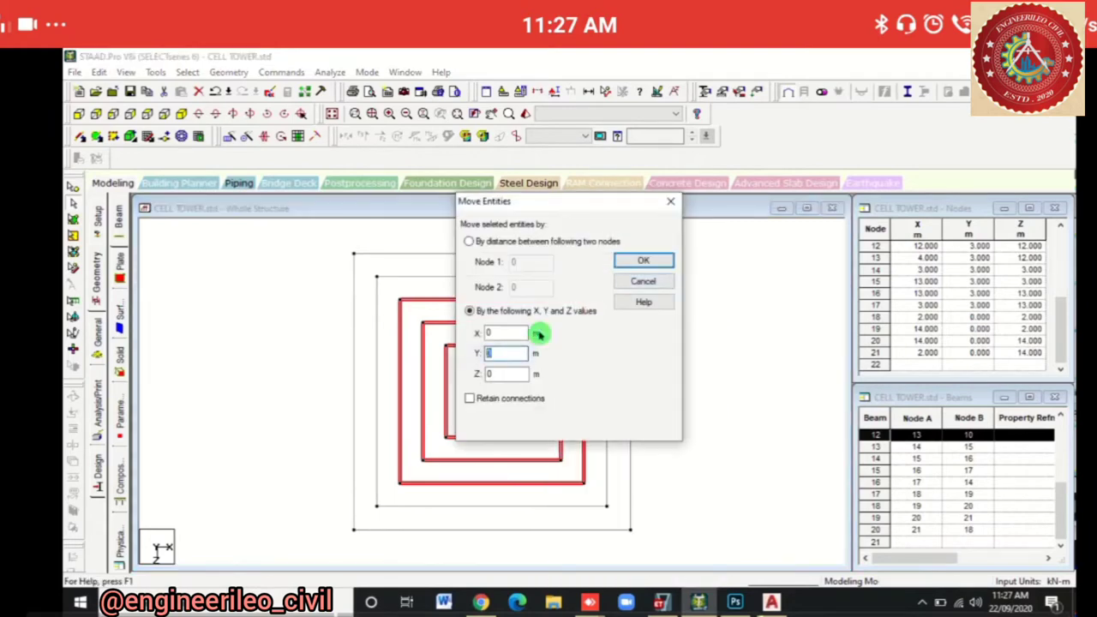
{"action": "type", "text": "3"}
{"action": "key", "text": "Return"}
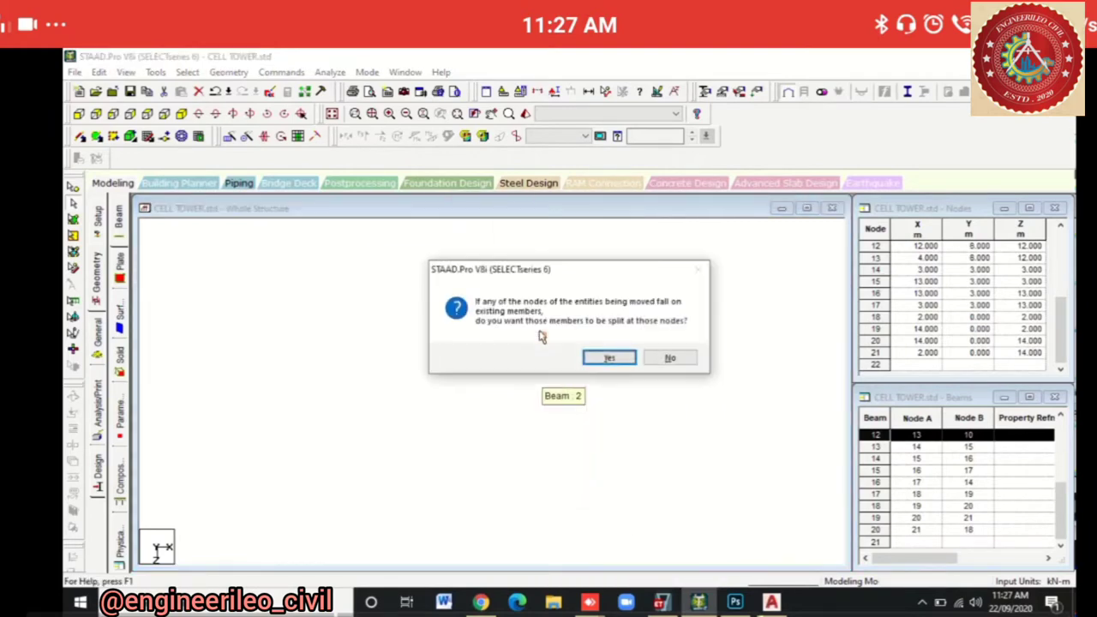
{"action": "key", "text": "Return"}
{"action": "left_click", "coordinate": [540, 335]}
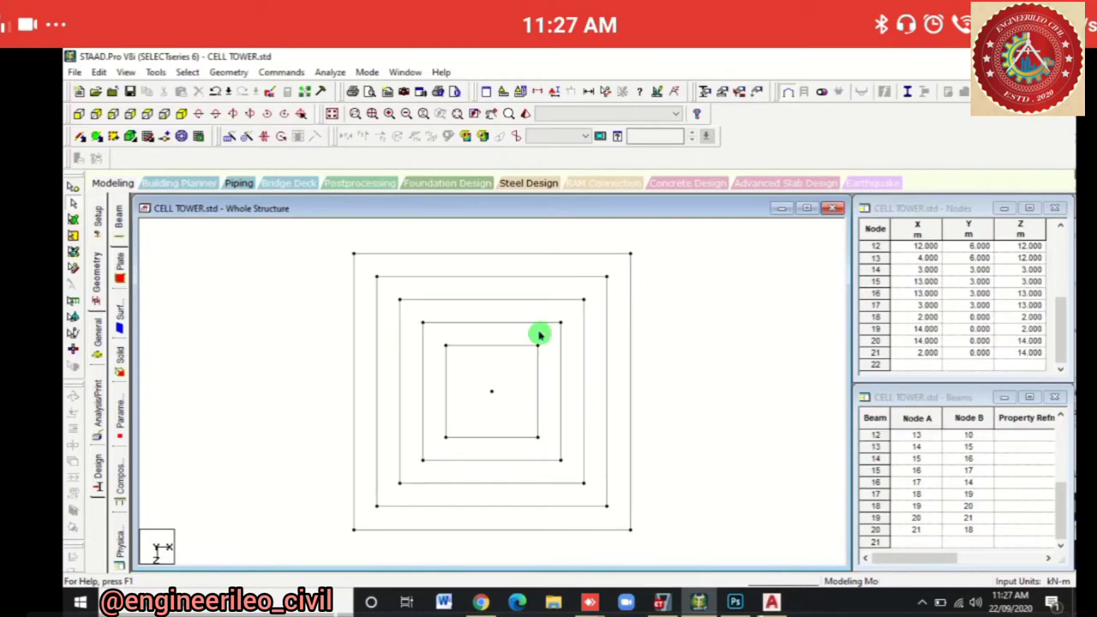
Raise the two innermost beam squares by another 3 m in Y.
{"action": "left_click_drag", "start_coordinate": [410, 314], "coordinate": [576, 474]}
{"action": "key", "text": "Left"}
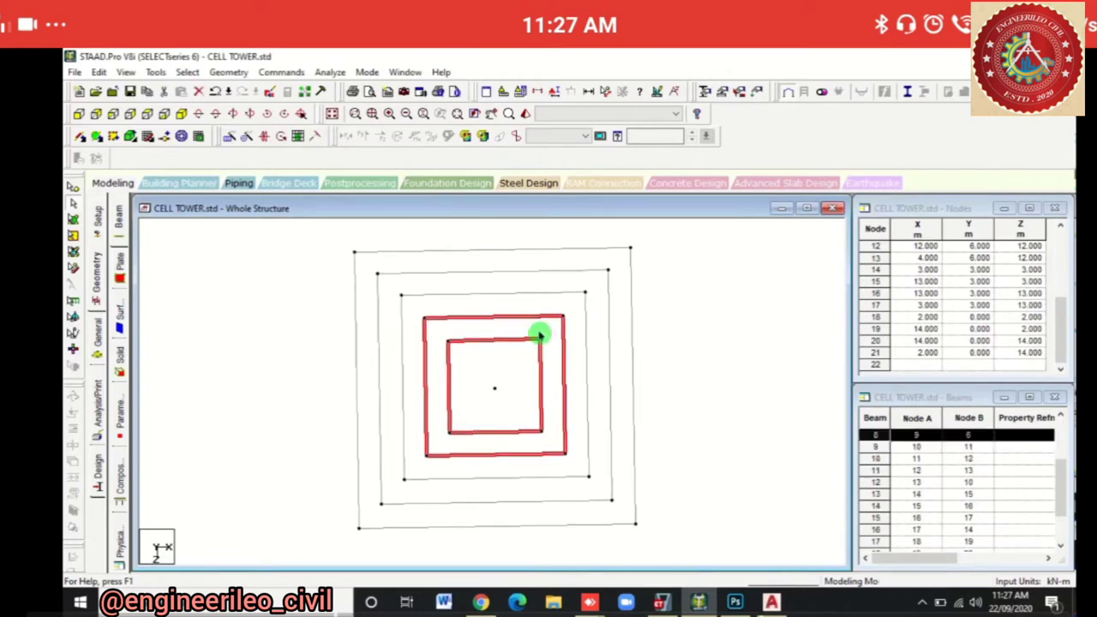
{"action": "key", "text": "Left"}
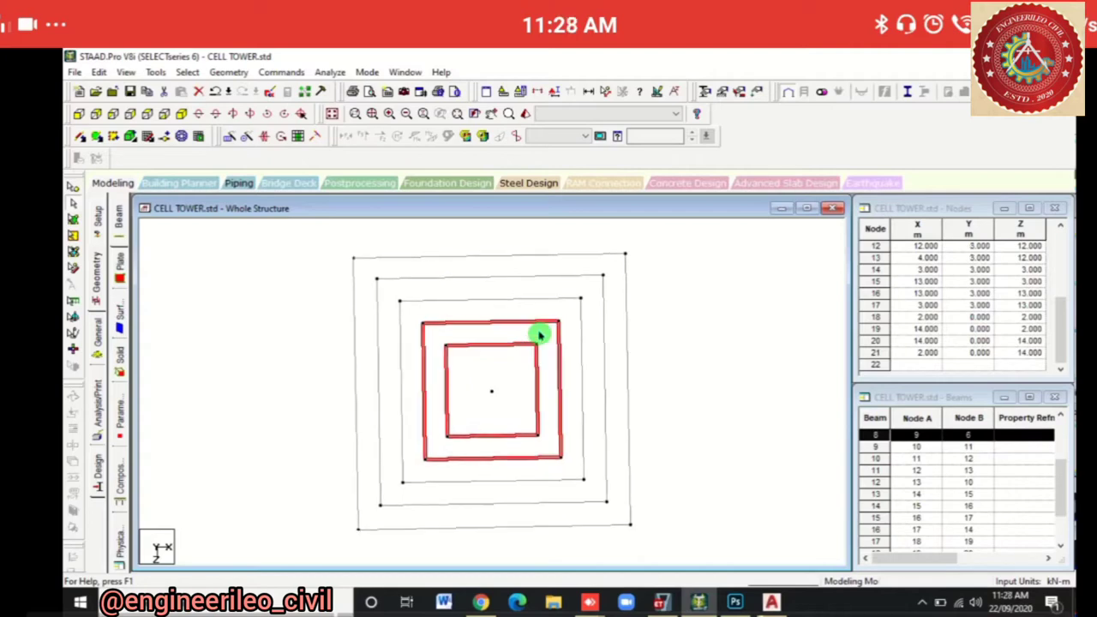
{"action": "key", "text": "Left"}
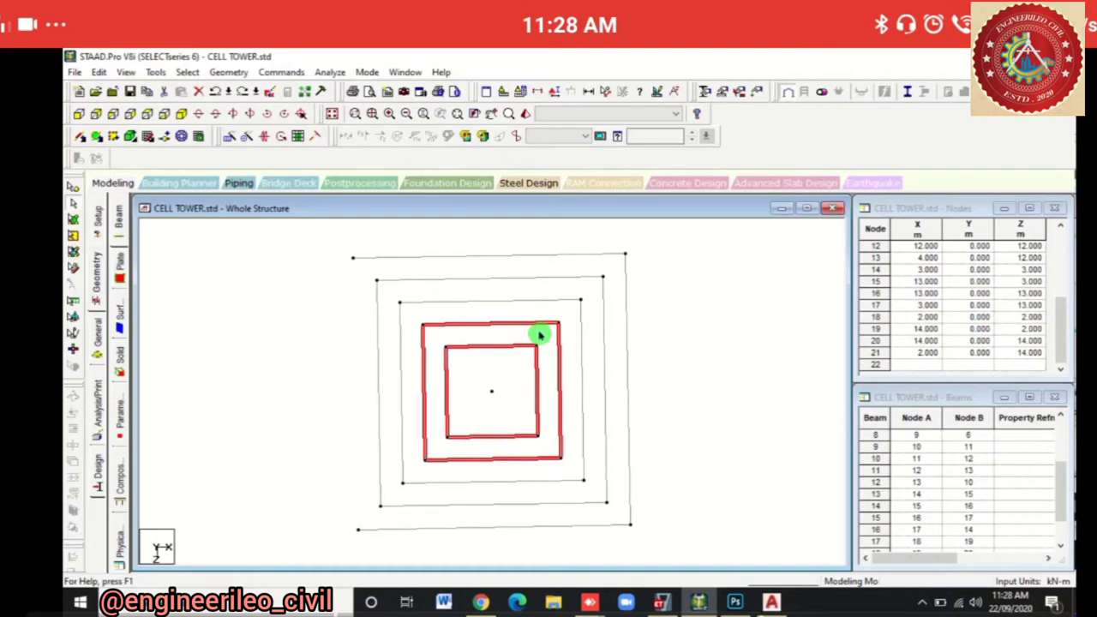
{"action": "left_click", "coordinate": [539, 335]}
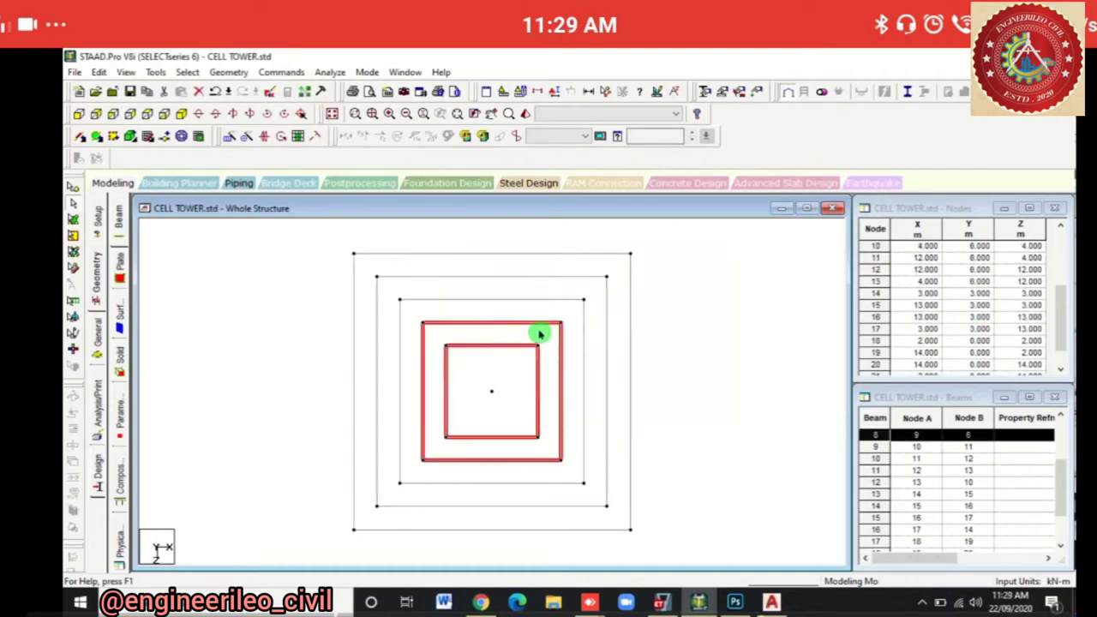
Move only the innermost beam square up another 3 m in Y and check the stacked levels in front and isometric views.
{"action": "left_click_drag", "start_coordinate": [538, 334], "coordinate": [538, 331]}
{"action": "right_click", "coordinate": [538, 330]}
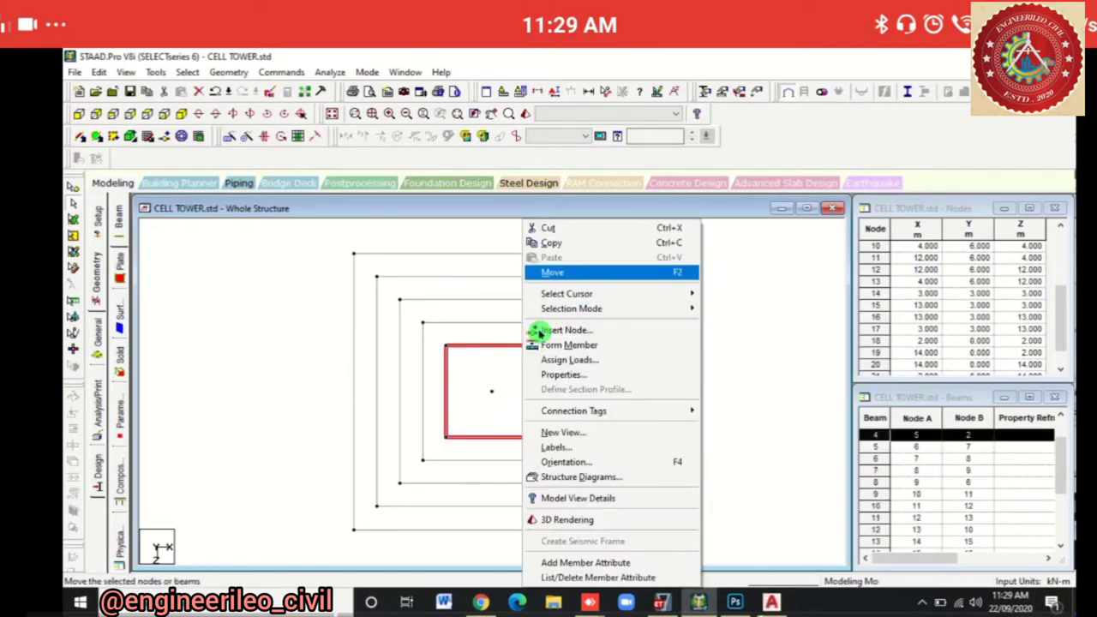
{"action": "left_click", "coordinate": [569, 272]}
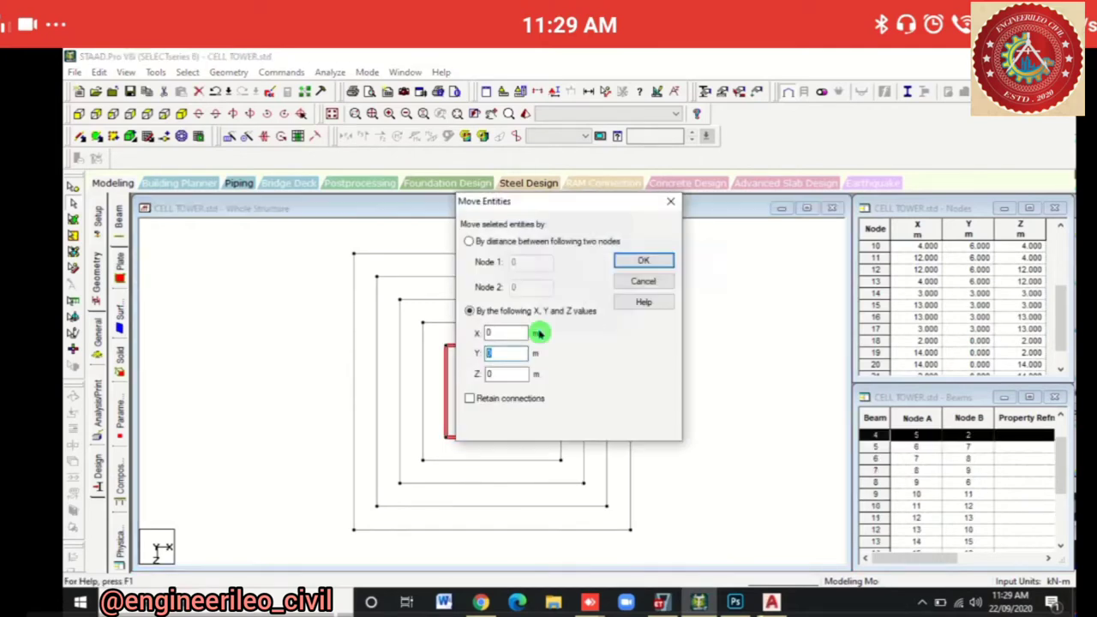
{"action": "type", "text": "3"}
{"action": "key", "text": "Return"}
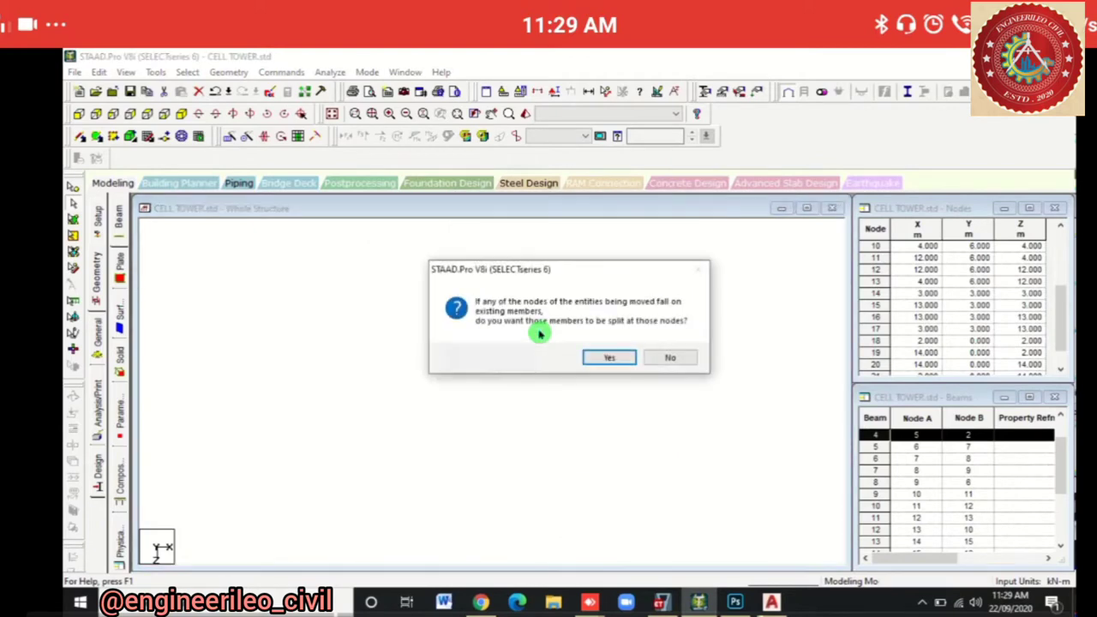
{"action": "key", "text": "Return"}
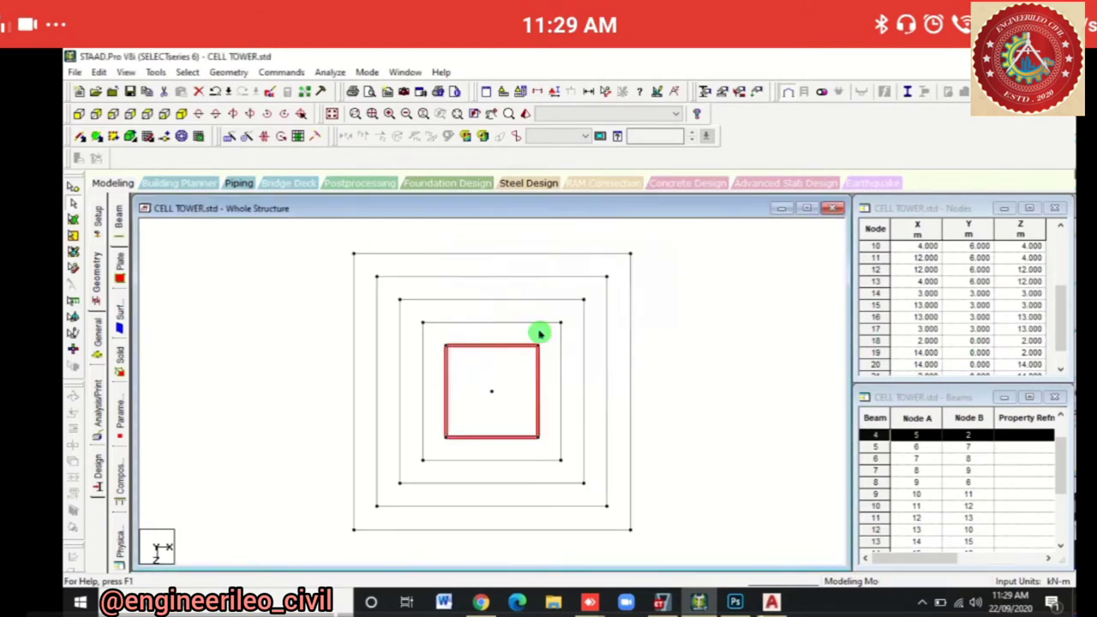
{"action": "key", "text": "F5"}
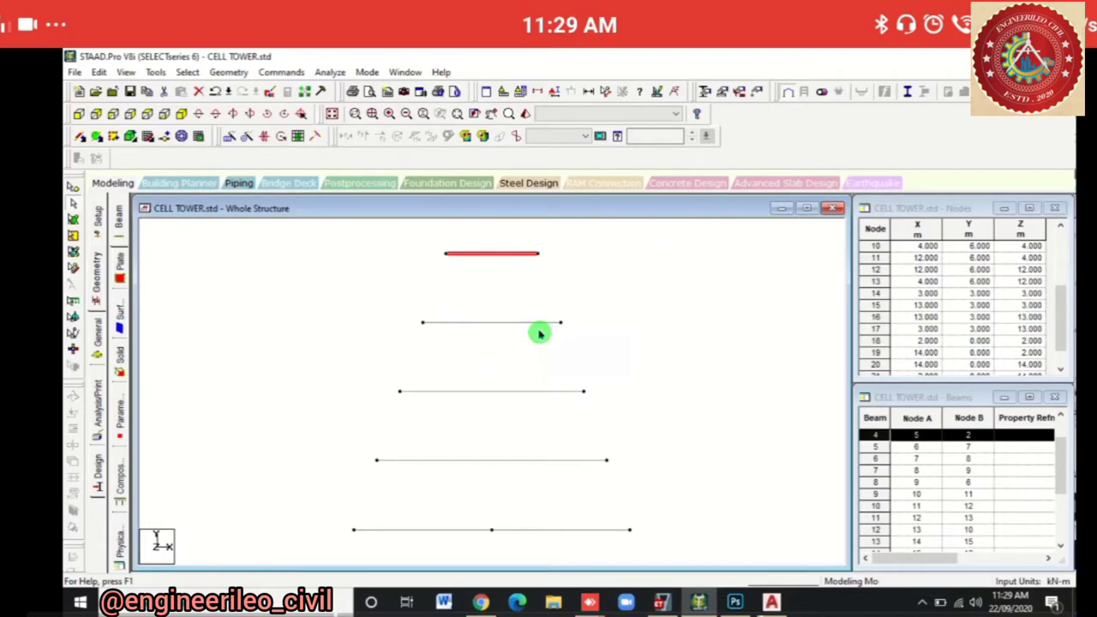
{"action": "key", "text": "F8"}
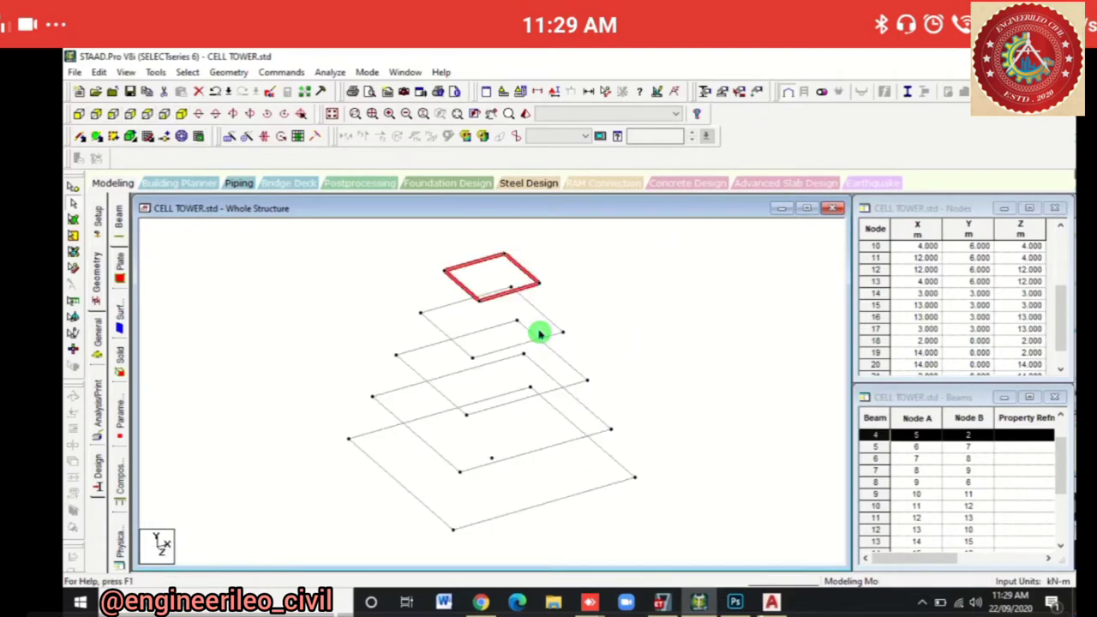
Repeat the topmost beam square translationally along Y with 7 steps at 3 m spacing, linking the steps with vertical members.
{"action": "key", "text": "F5"}
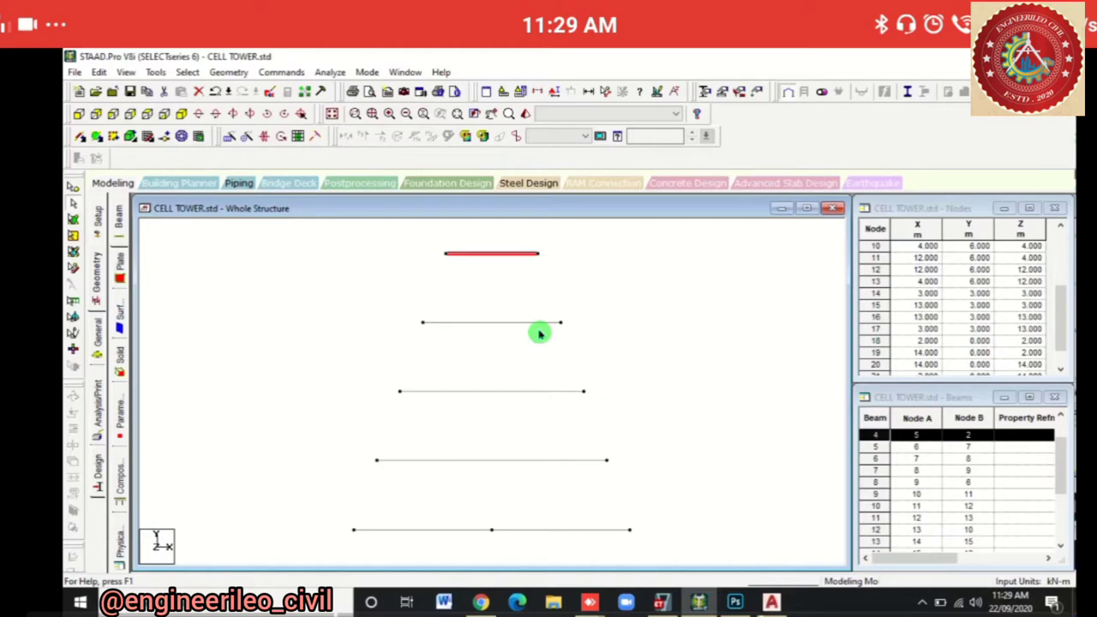
{"action": "scroll", "coordinate": [538, 333], "scroll_direction": "down", "scroll_amount": 3}
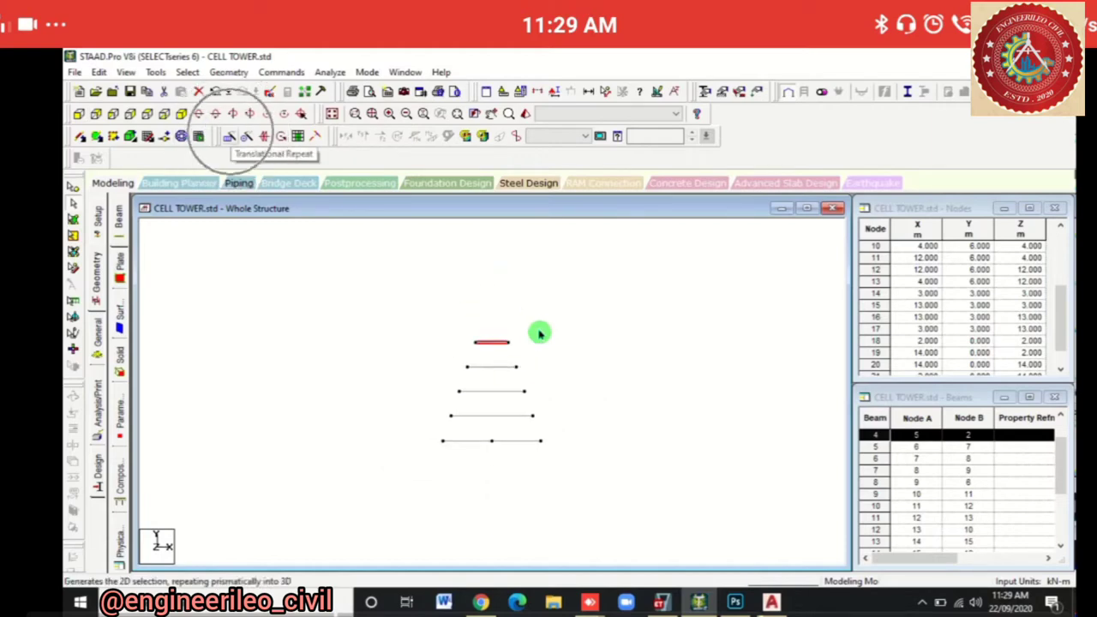
{"action": "left_click", "coordinate": [232, 113]}
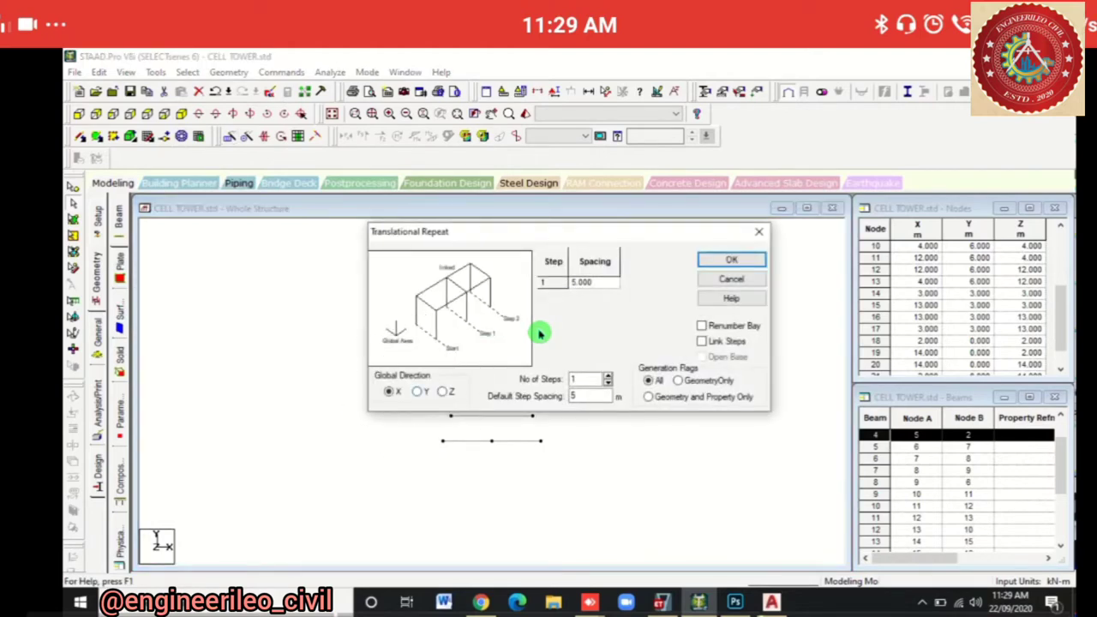
{"action": "key", "text": "Tab"}
{"action": "type", "text": "3"}
{"action": "key", "text": "shift+Tab"}
{"action": "type", "text": "7"}
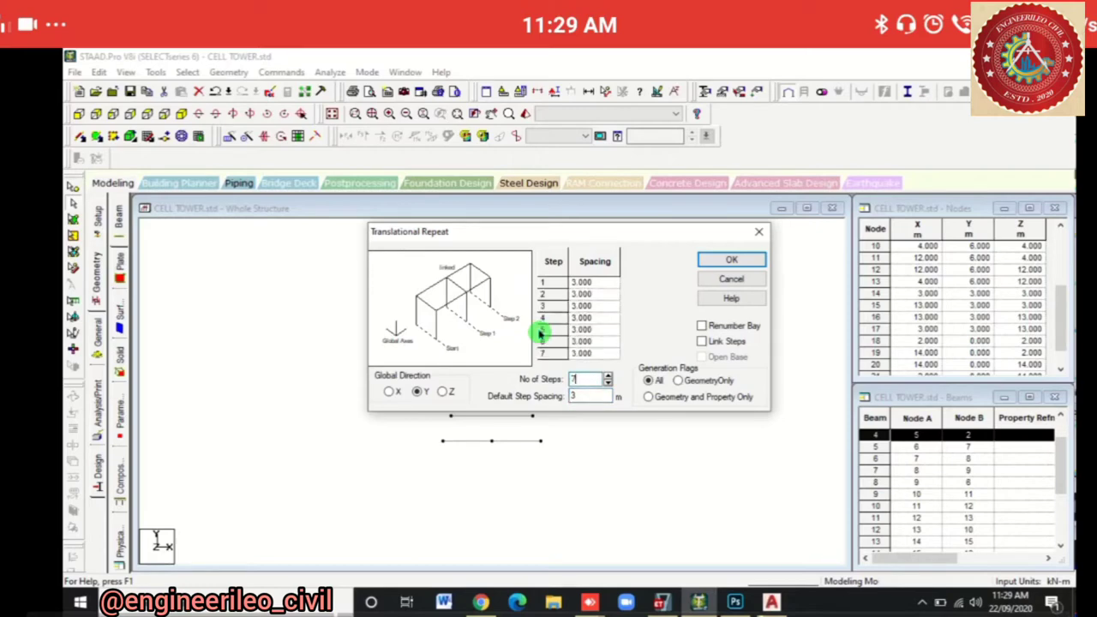
{"action": "key", "text": "Return"}
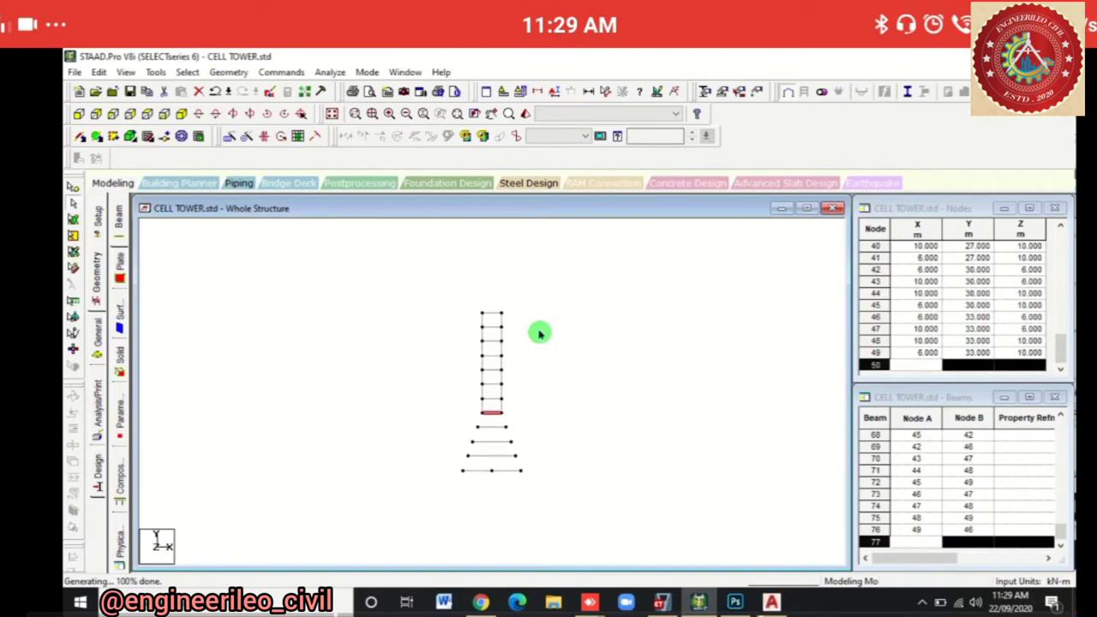
{"action": "key", "text": "F8"}
{"action": "left_click", "coordinate": [539, 333]}
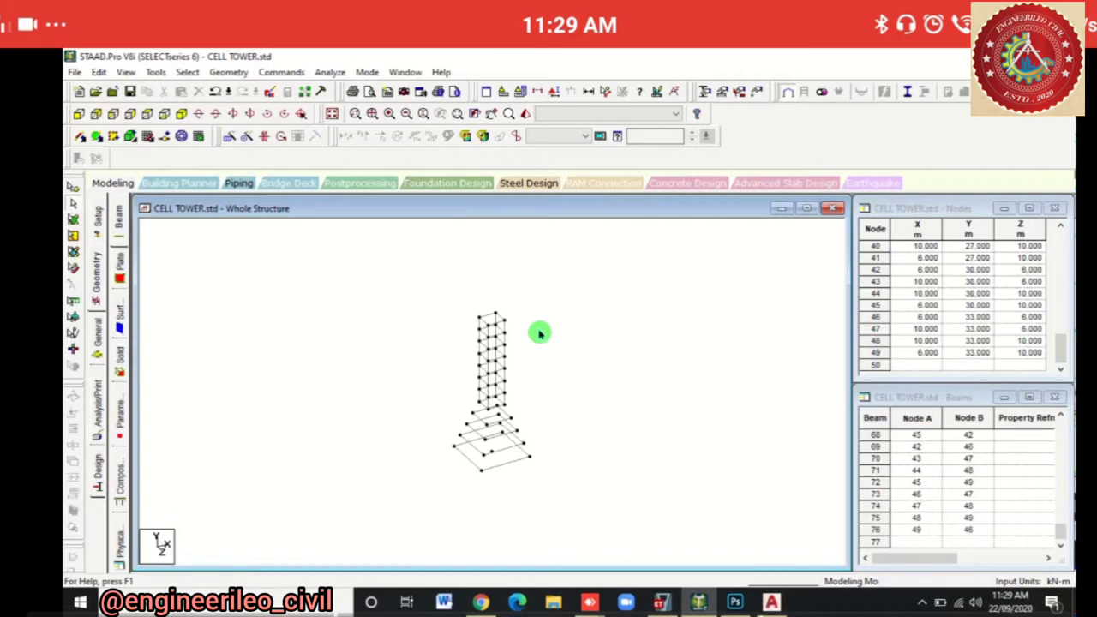
Insert a midpoint node in every beam of the four lowest squares of the tower base.
{"action": "key", "text": "F5"}
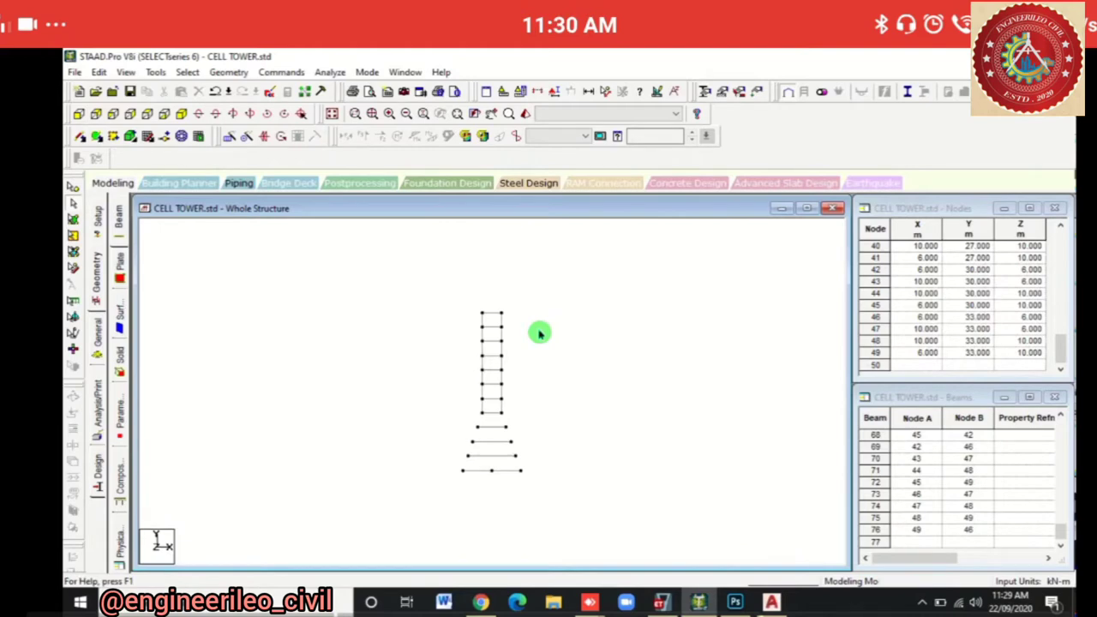
{"action": "left_click_drag", "start_coordinate": [446, 419], "coordinate": [568, 494]}
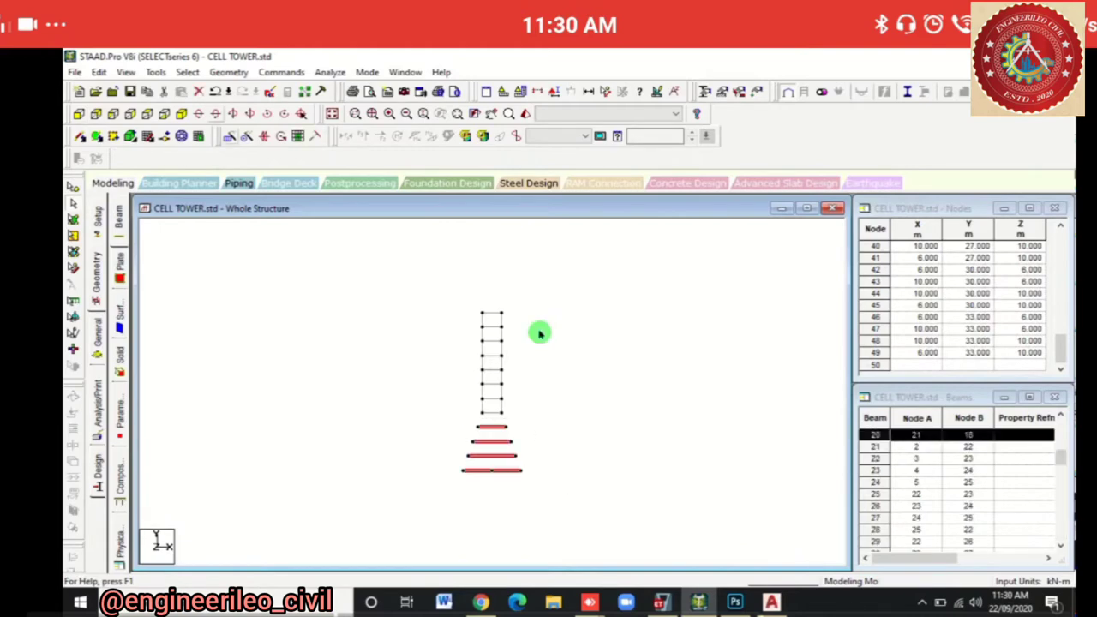
{"action": "key", "text": "F8"}
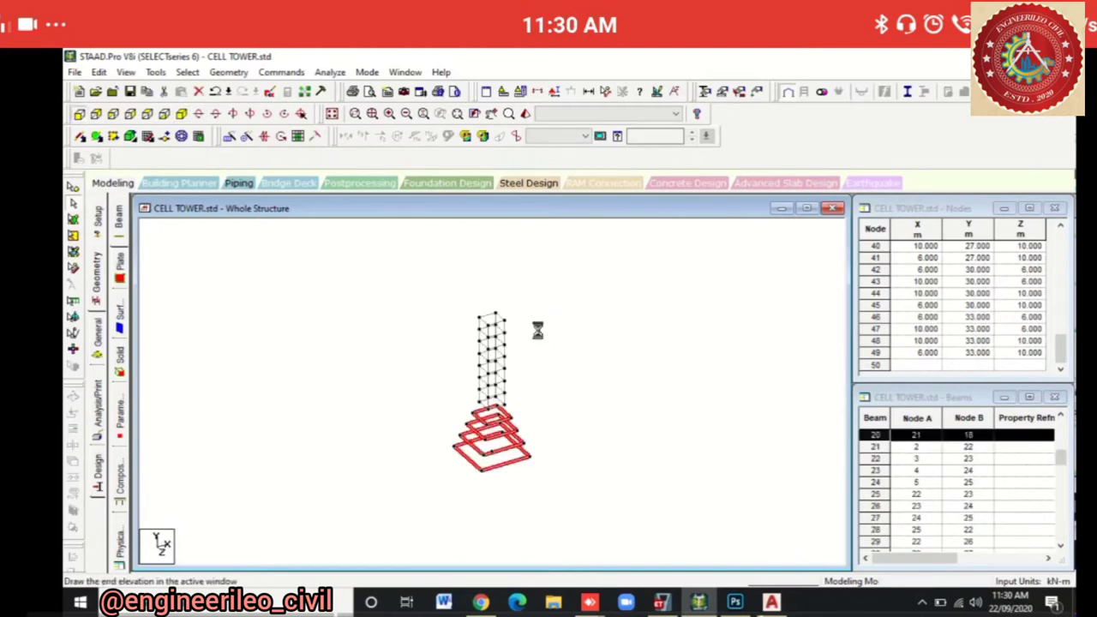
{"action": "key", "text": "F5"}
{"action": "right_click", "coordinate": [539, 334]}
{"action": "key", "text": "i"}
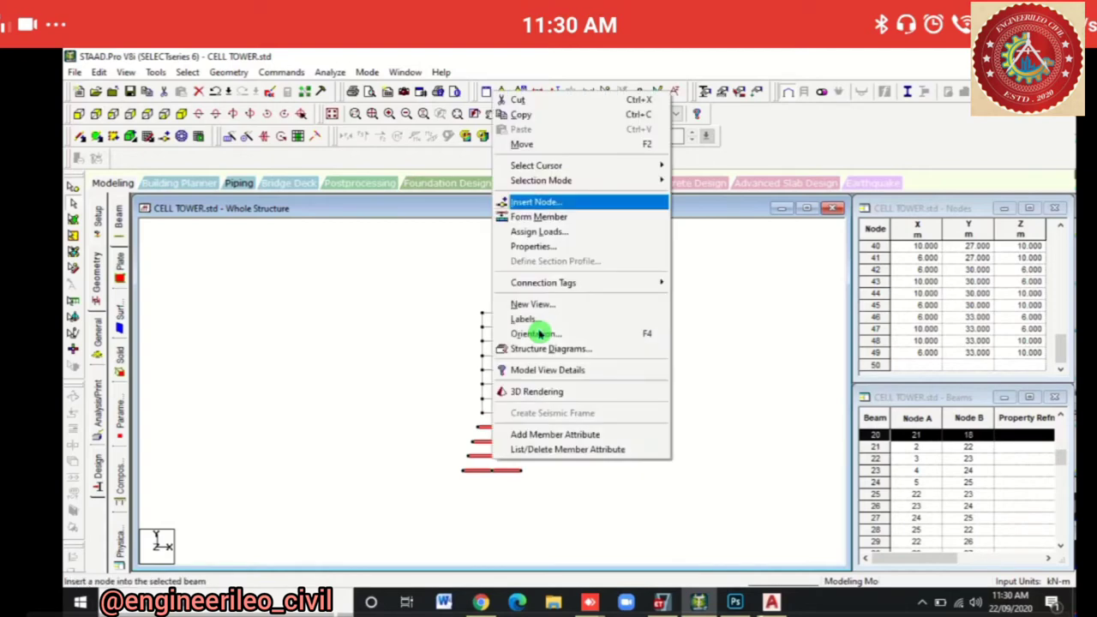
{"action": "key", "text": "Return"}
{"action": "left_click", "coordinate": [539, 334]}
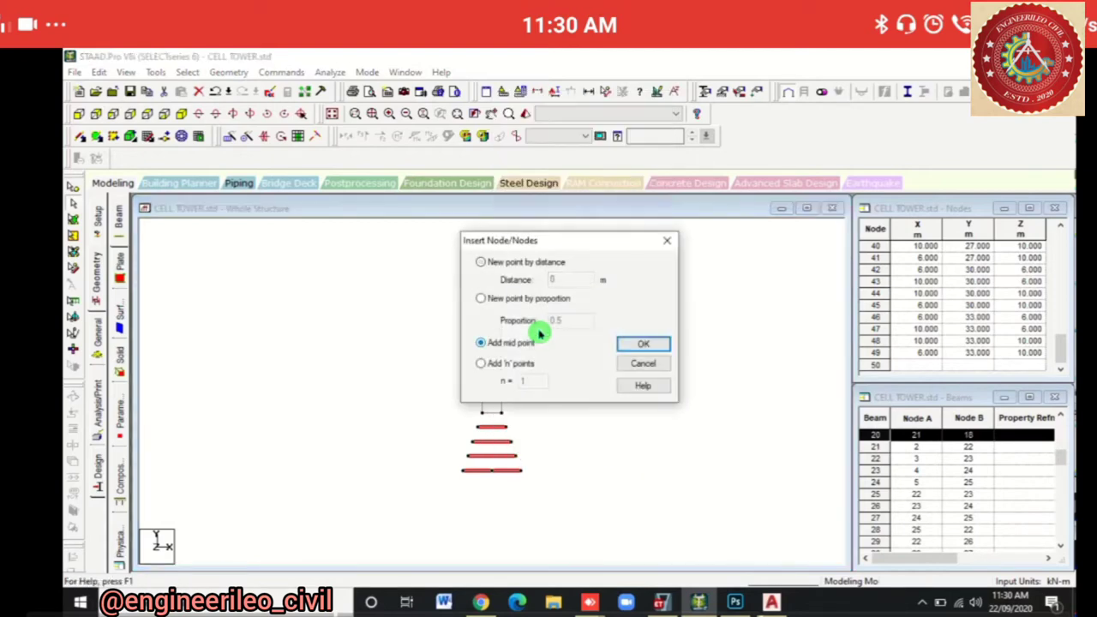
{"action": "key", "text": "Return"}
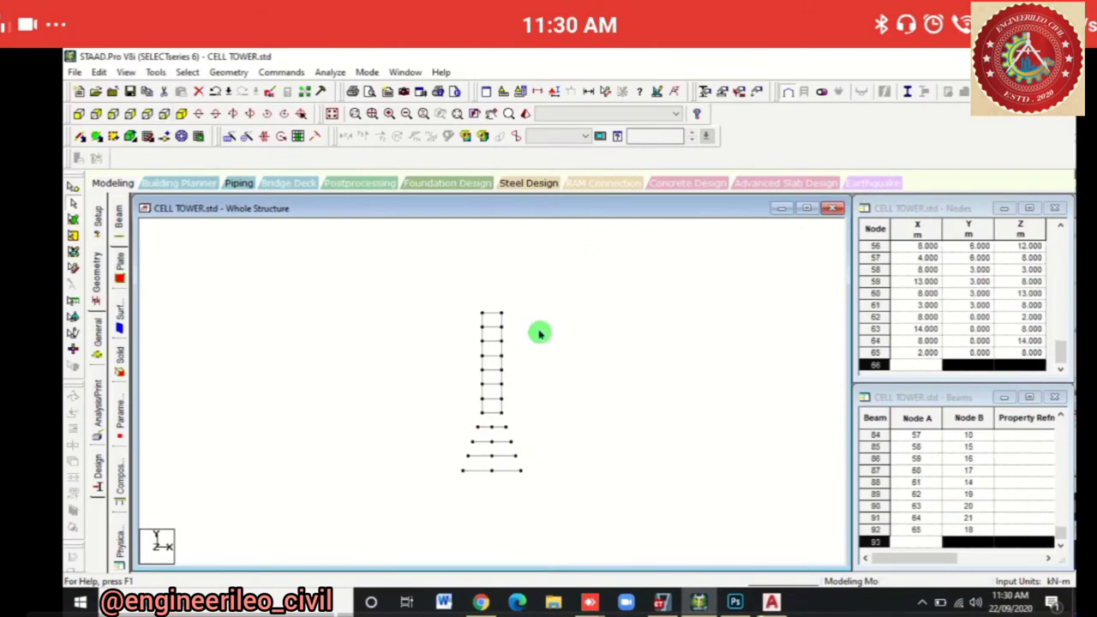
{"action": "key", "text": "F8"}
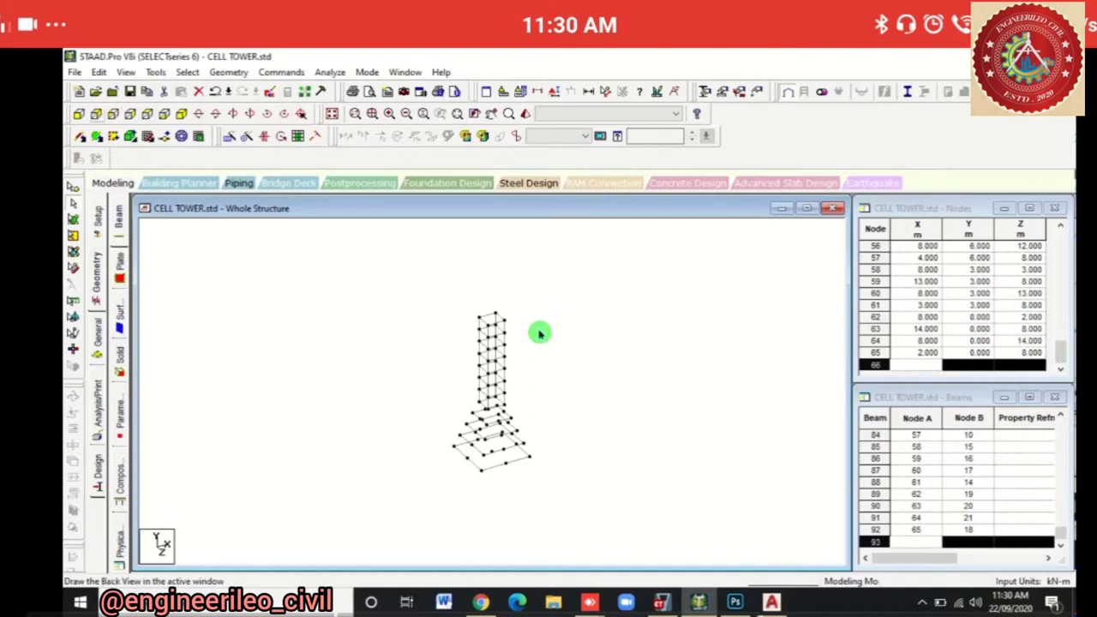
In plan view, add beams along the rear side from the corners of the three outer squares to the midpoint of each next inner square.
{"action": "key", "text": "F6"}
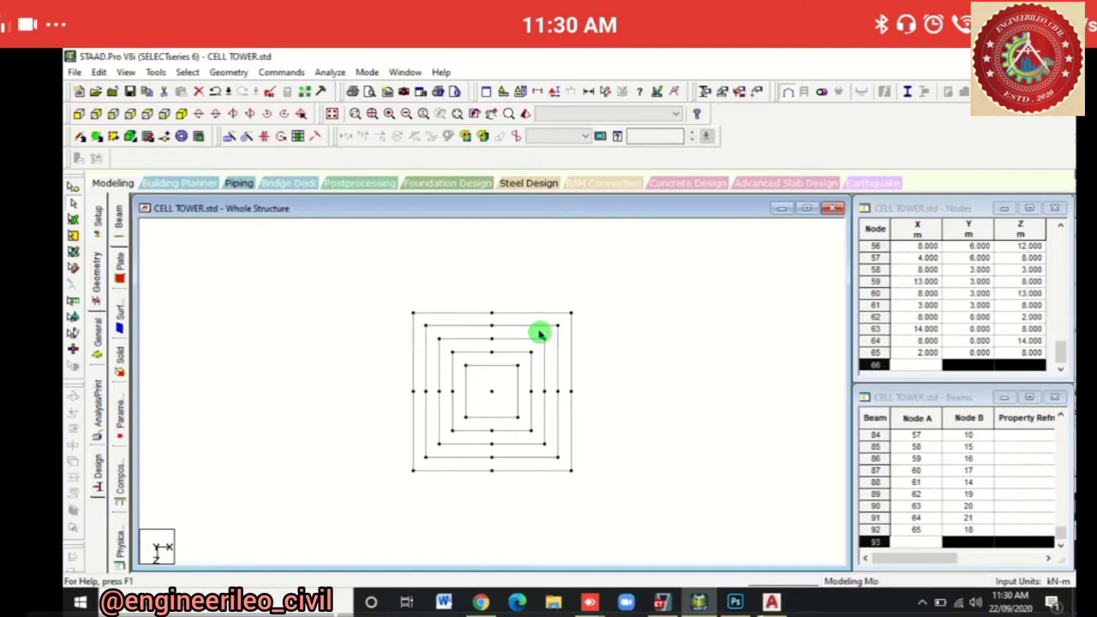
{"action": "left_click", "coordinate": [80, 136]}
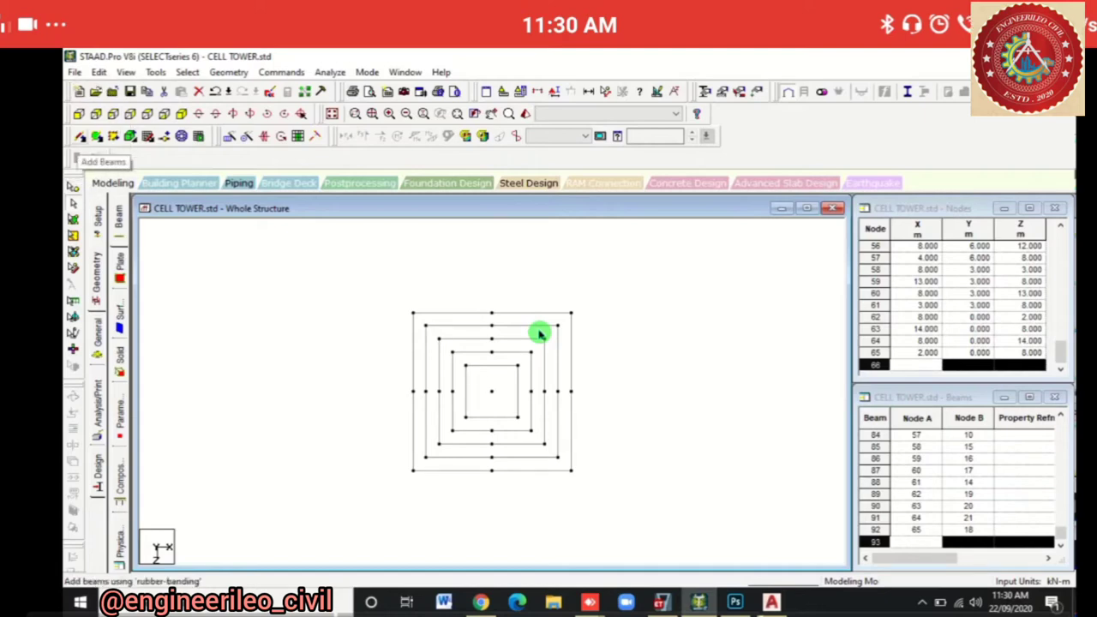
{"action": "scroll", "coordinate": [541, 335], "scroll_direction": "up", "scroll_amount": 4}
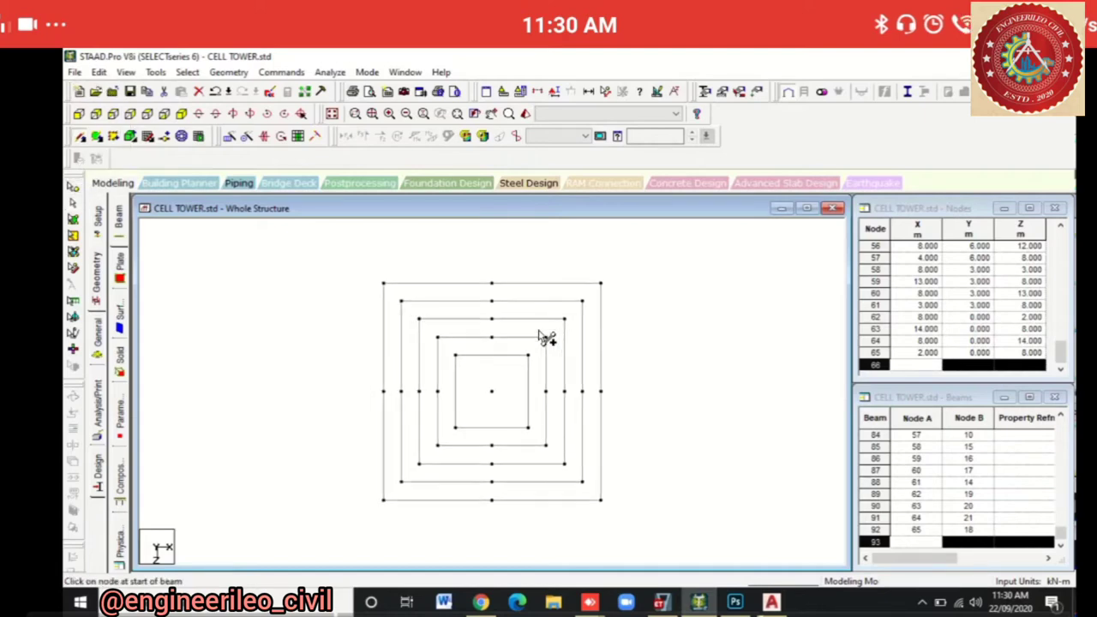
{"action": "left_click_drag", "start_coordinate": [346, 246], "coordinate": [638, 246]}
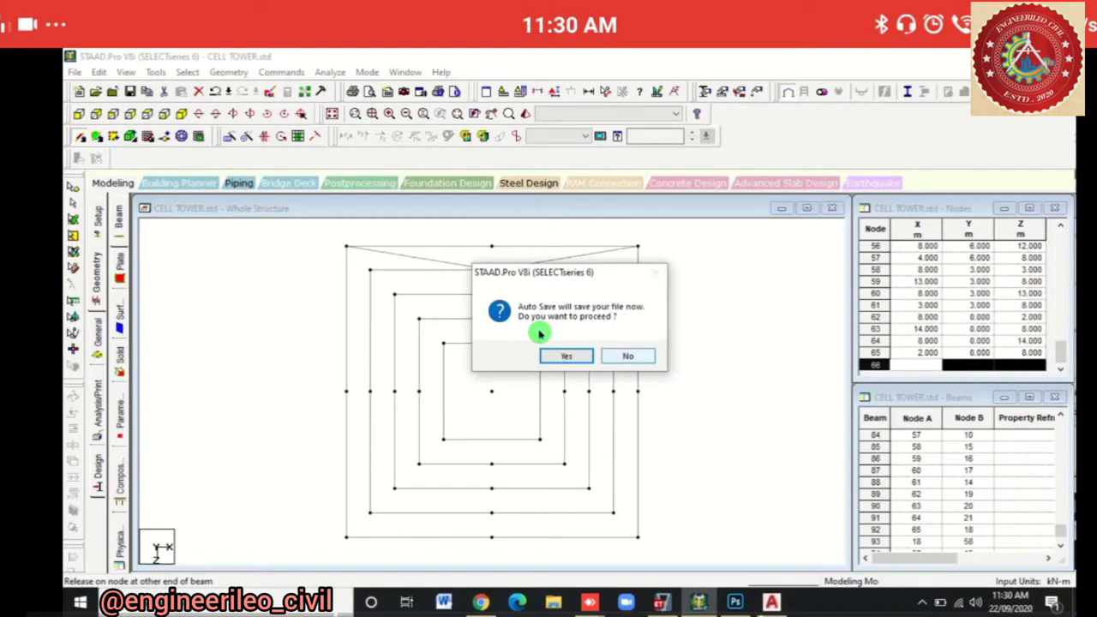
{"action": "left_click", "coordinate": [544, 345]}
{"action": "left_click_drag", "start_coordinate": [492, 294], "coordinate": [492, 317]}
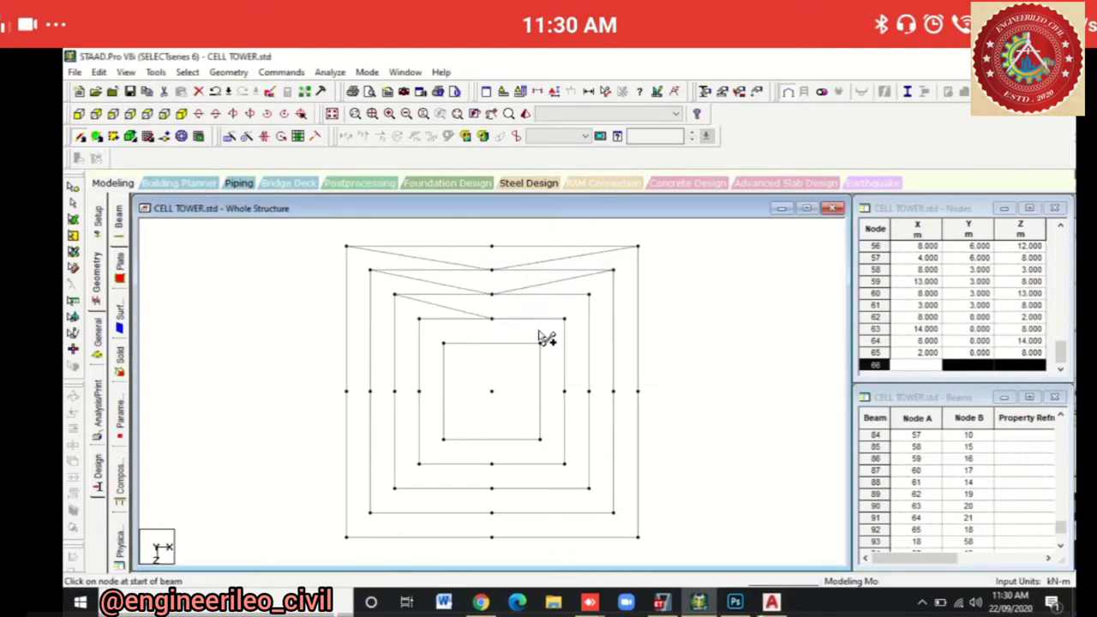
{"action": "left_click_drag", "start_coordinate": [589, 294], "coordinate": [492, 318]}
Add bracing beams on the positive X side, from the corners of the outer squares to the midpoint nodes of the next inner squares.
{"action": "left_click_drag", "start_coordinate": [564, 318], "coordinate": [540, 337]}
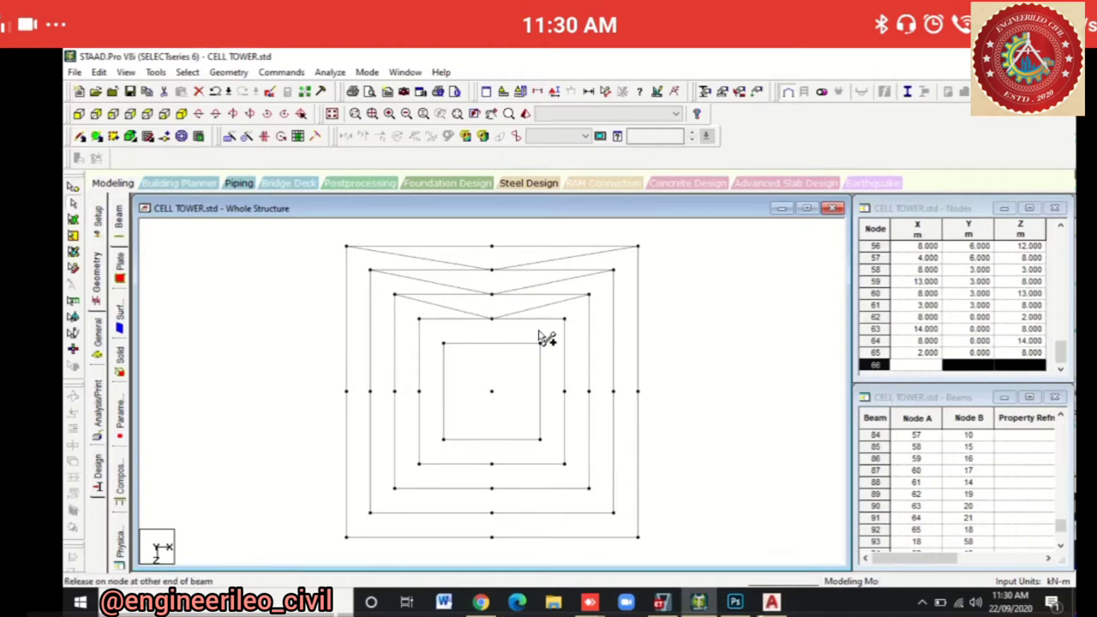
{"action": "left_click", "coordinate": [539, 335]}
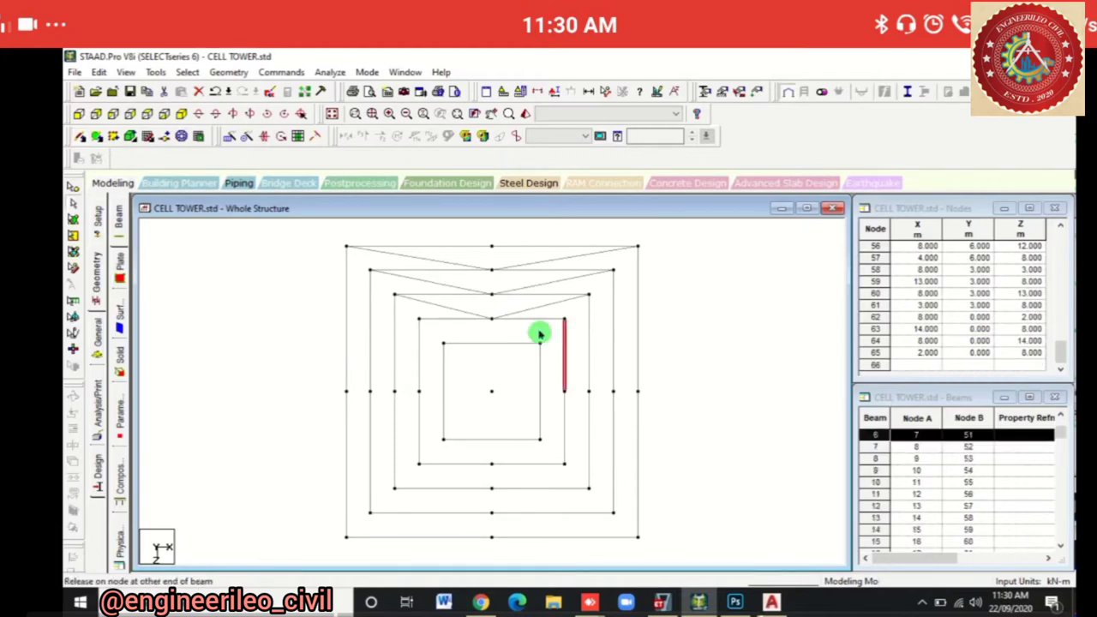
{"action": "key", "text": "Escape"}
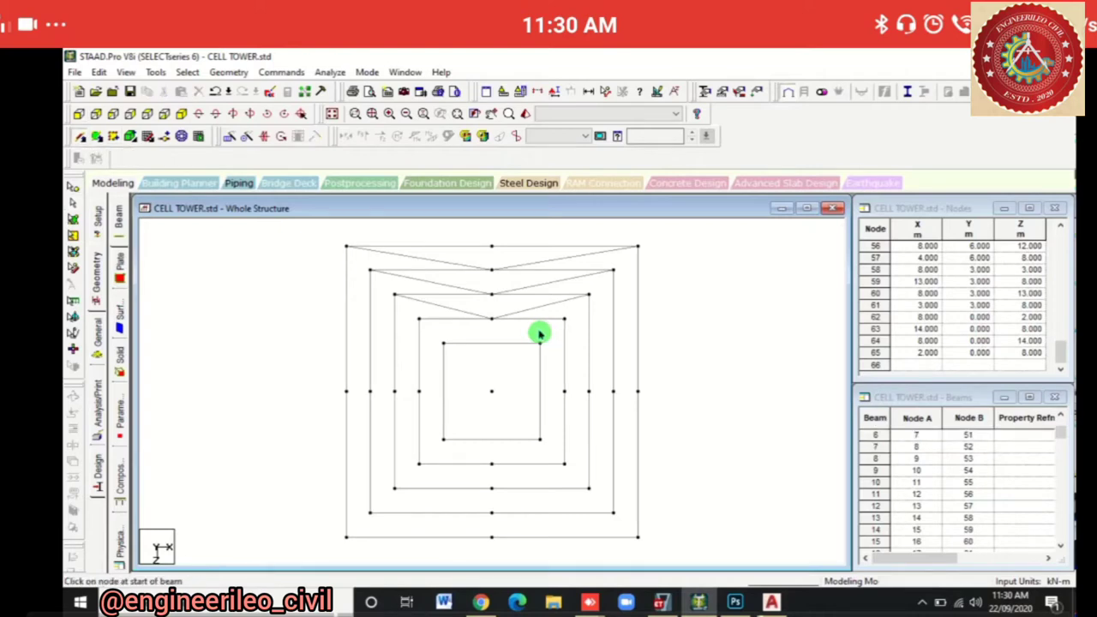
{"action": "left_click_drag", "start_coordinate": [540, 337], "coordinate": [540, 337]}
{"action": "left_click_drag", "start_coordinate": [564, 385], "coordinate": [588, 488]}
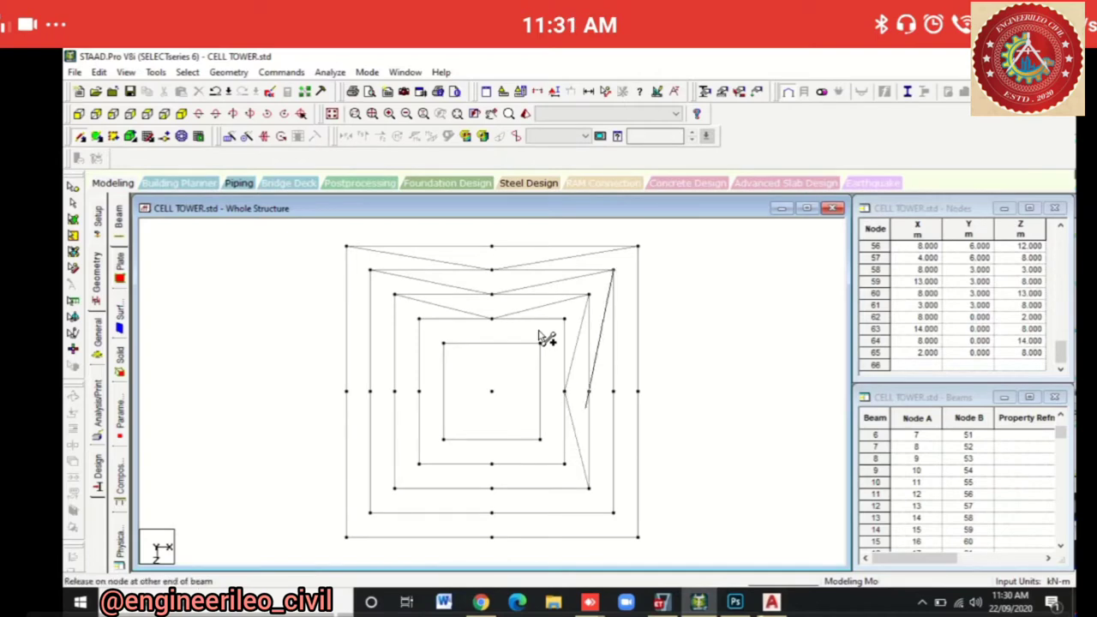
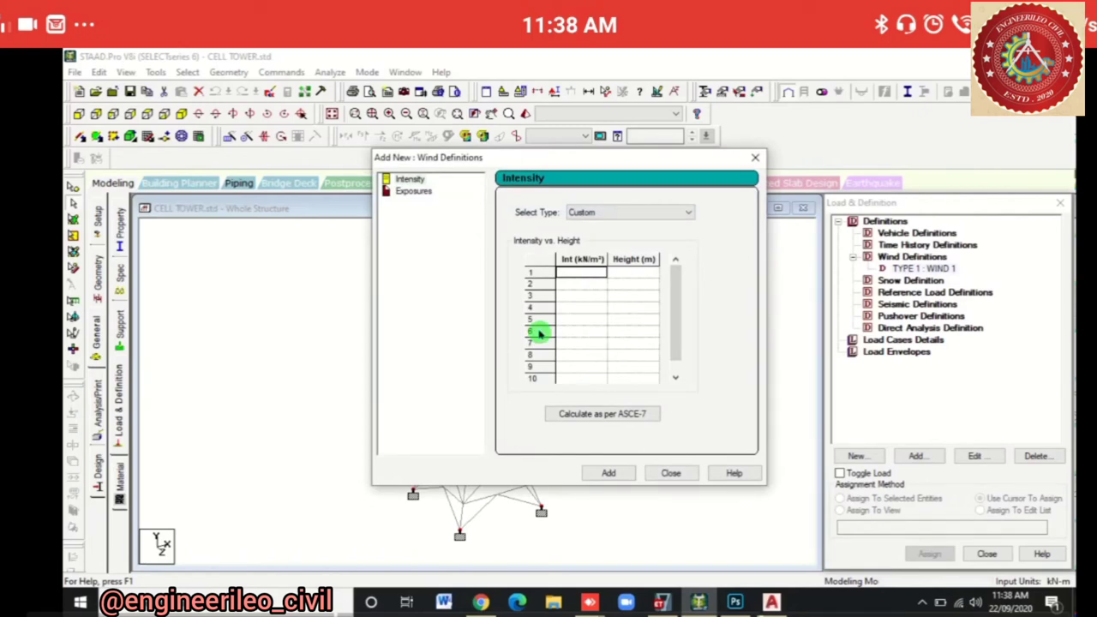
Fill the first row of the custom wind intensity table with 30 kN/m² at a height of 25 m.
{"action": "type", "text": "30"}
{"action": "key", "text": "Return"}
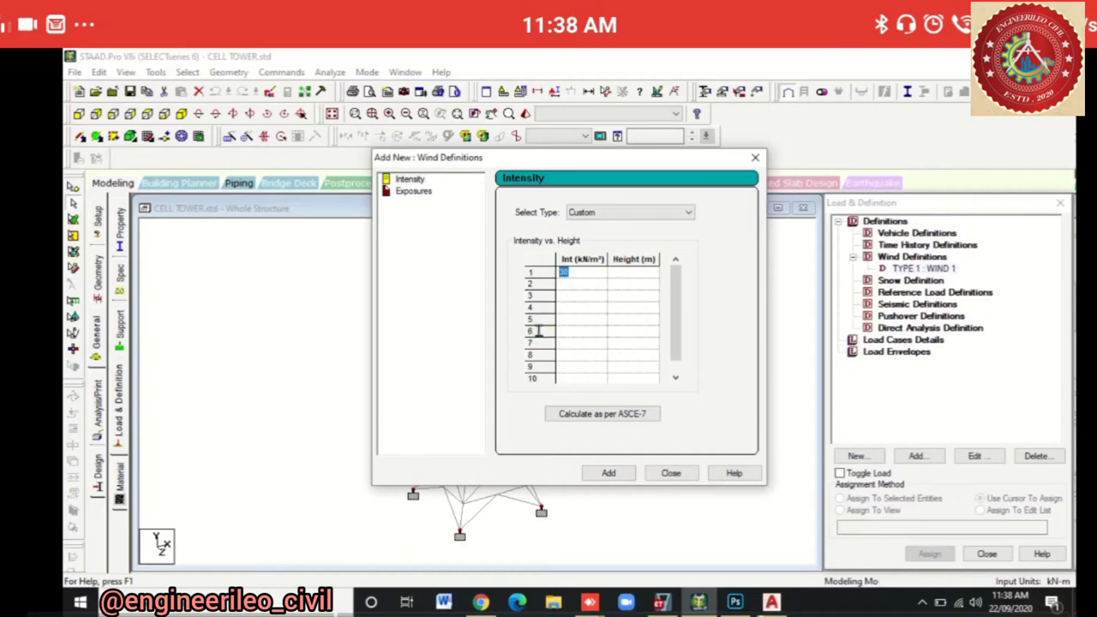
{"action": "left_click", "coordinate": [540, 333]}
{"action": "key", "text": "Tab"}
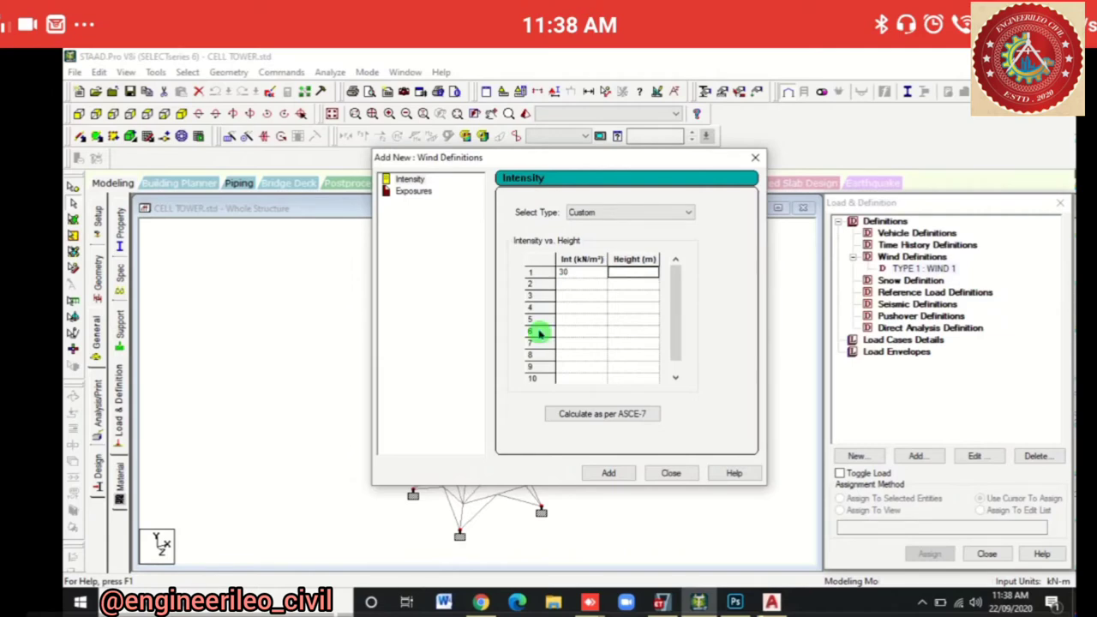
{"action": "type", "text": "20"}
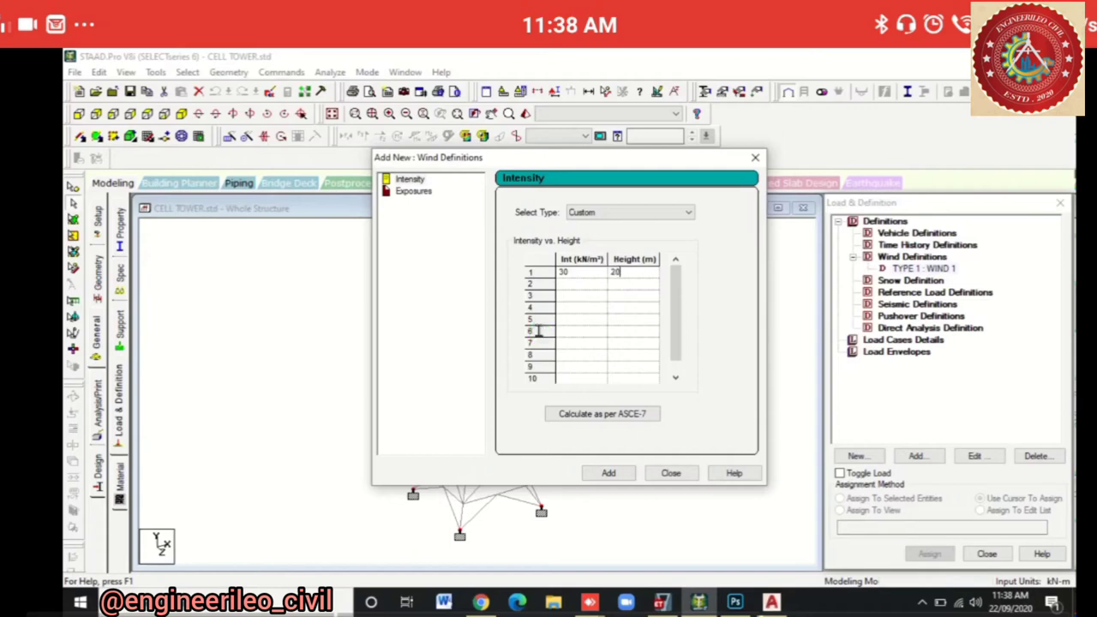
{"action": "key", "text": "Tab"}
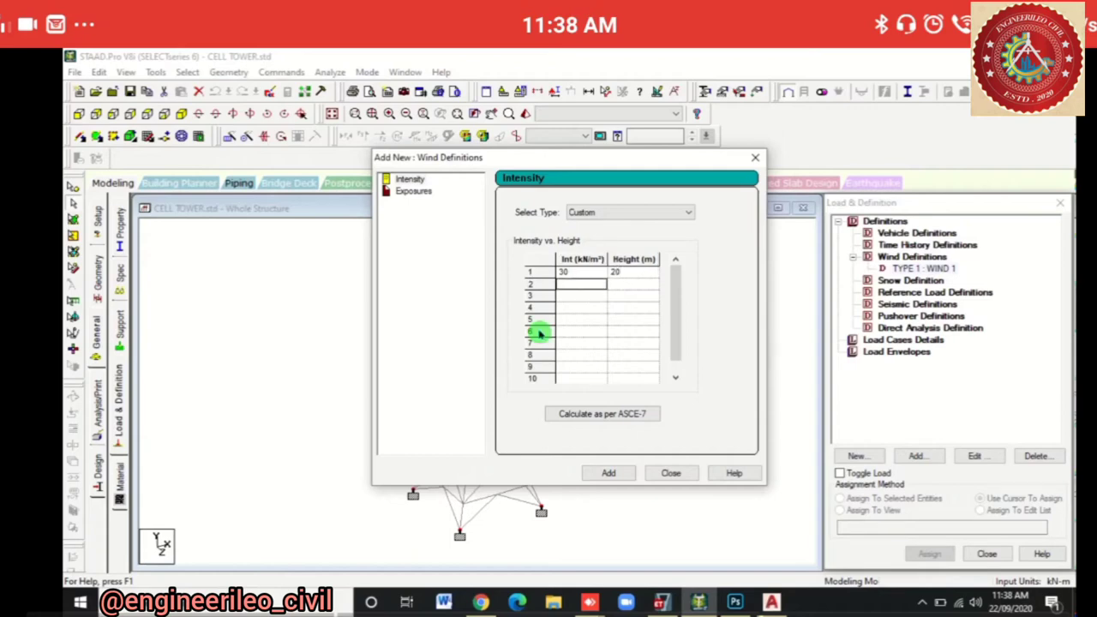
{"action": "key", "text": "shift+Tab"}
{"action": "type", "text": "25"}
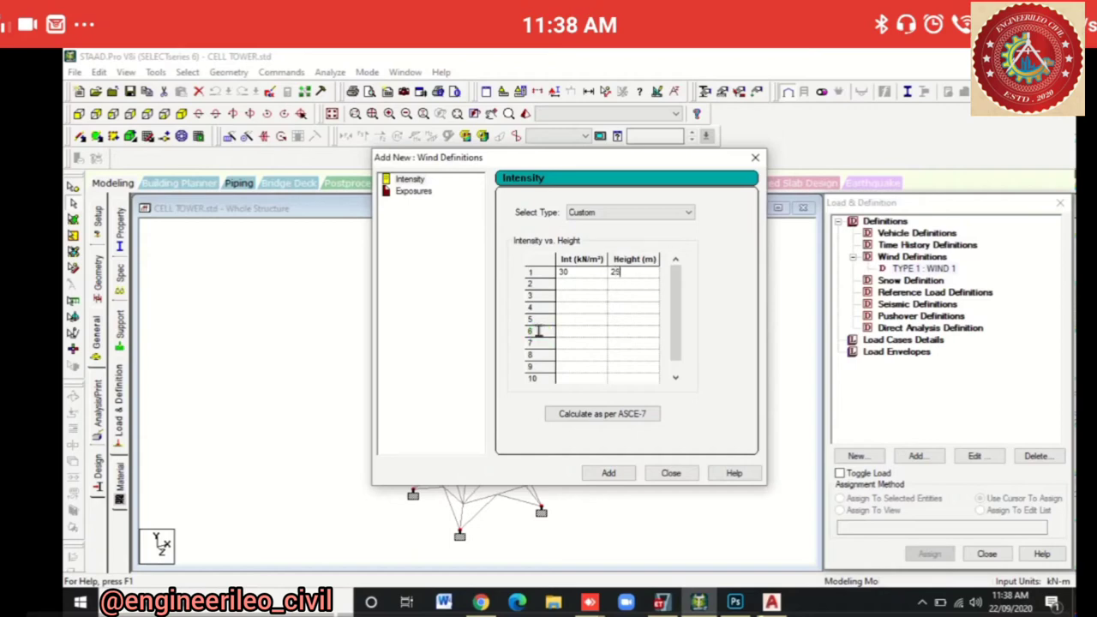
{"action": "key", "text": "Tab"}
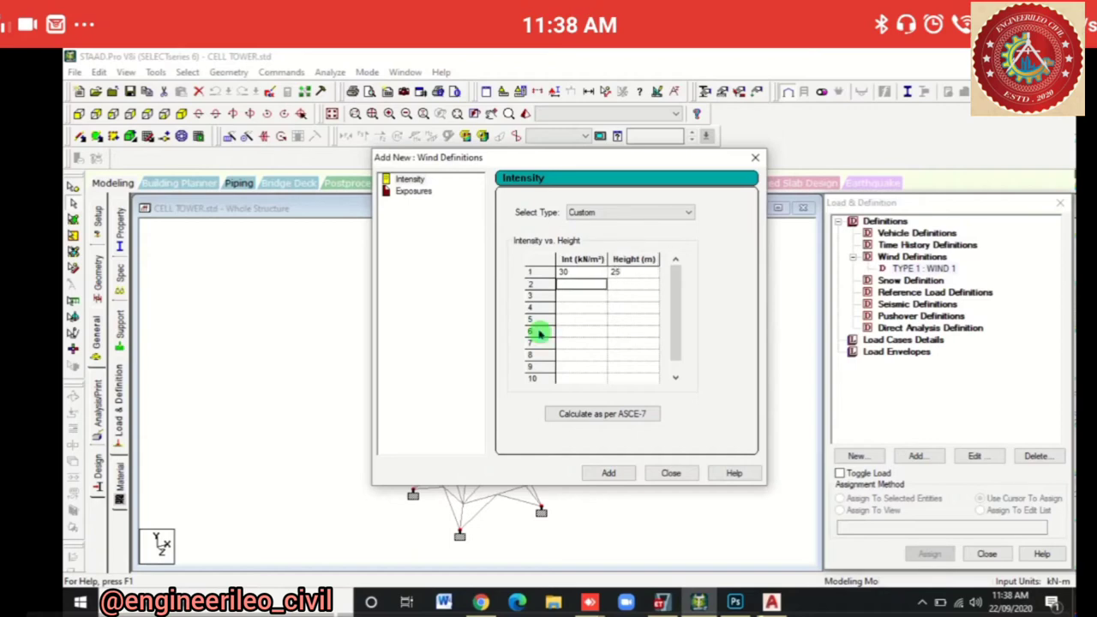
Enter an intensity of 20 kN/m² and a height of 22 m in the second row of the wind table.
{"action": "type", "text": "20"}
{"action": "key", "text": "Tab"}
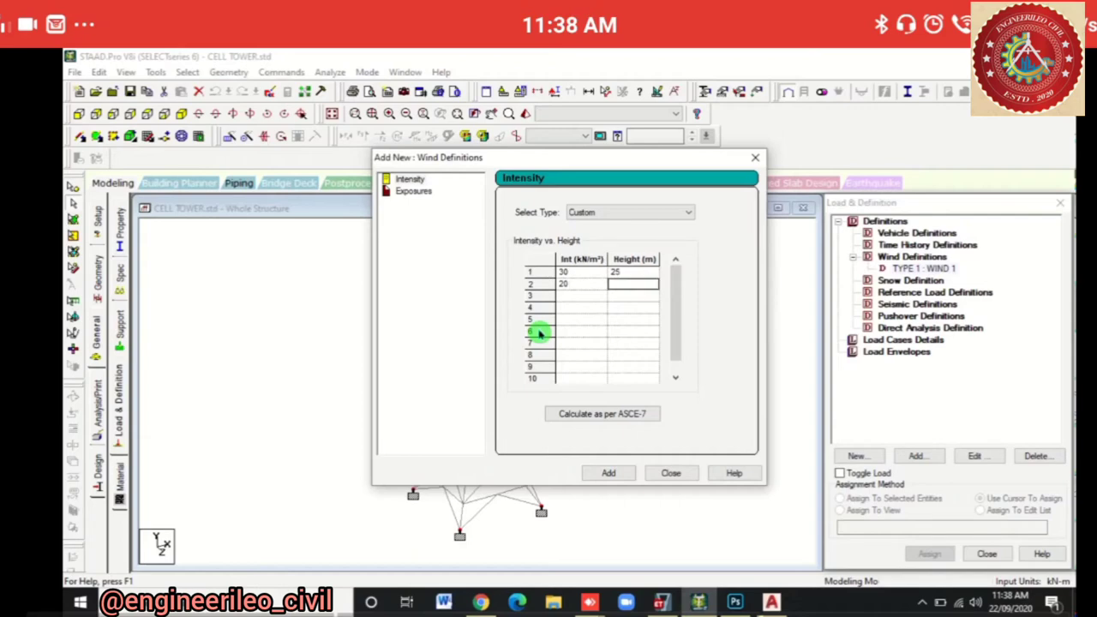
{"action": "type", "text": "2"}
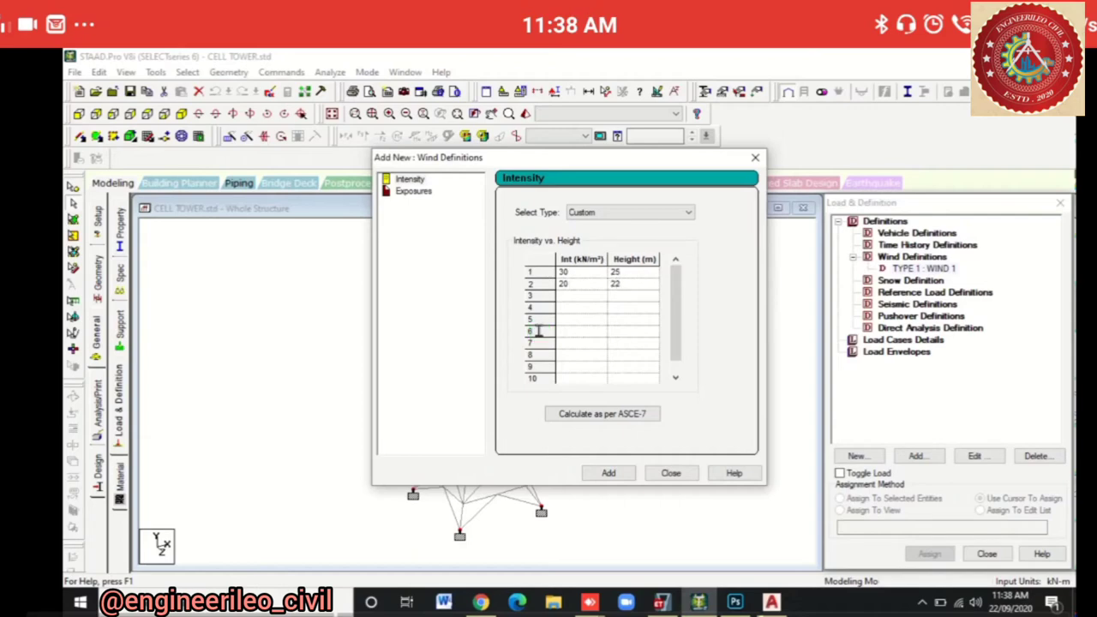
{"action": "key", "text": "BackSpace"}
{"action": "left_click", "coordinate": [540, 334]}
{"action": "type", "text": "22"}
{"action": "key", "text": "Return"}
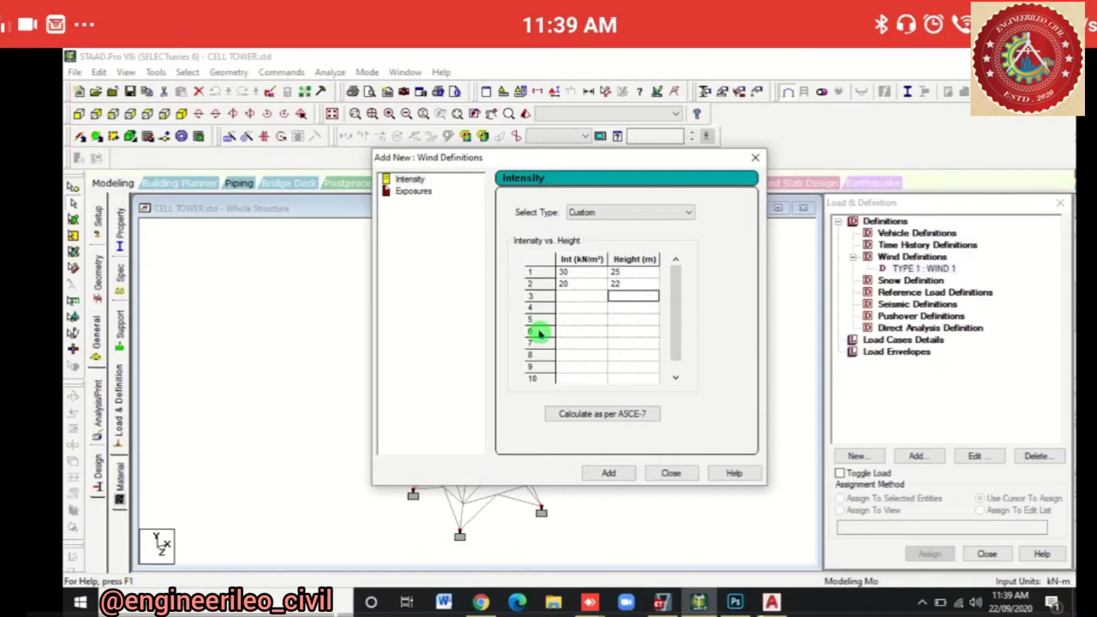
Enter heights of 20, 15, 10 and 5 m in rows three to six of the wind intensity table.
{"action": "type", "text": "20"}
{"action": "key", "text": "Return"}
{"action": "type", "text": "15"}
{"action": "key", "text": "Return"}
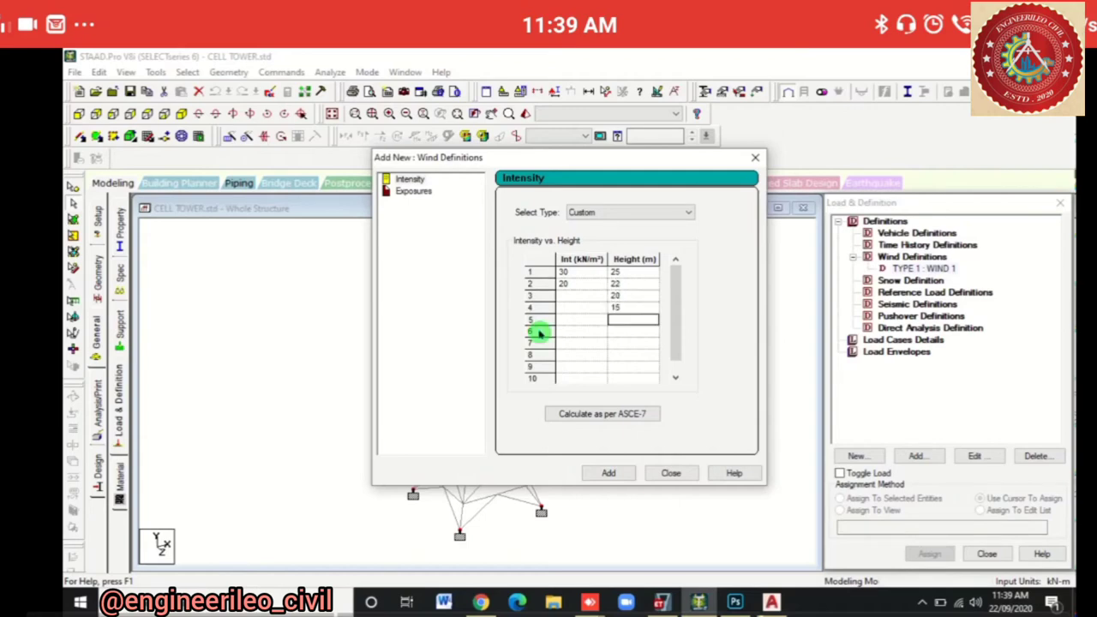
{"action": "type", "text": "5"}
{"action": "key", "text": "BackSpace"}
{"action": "type", "text": "10"}
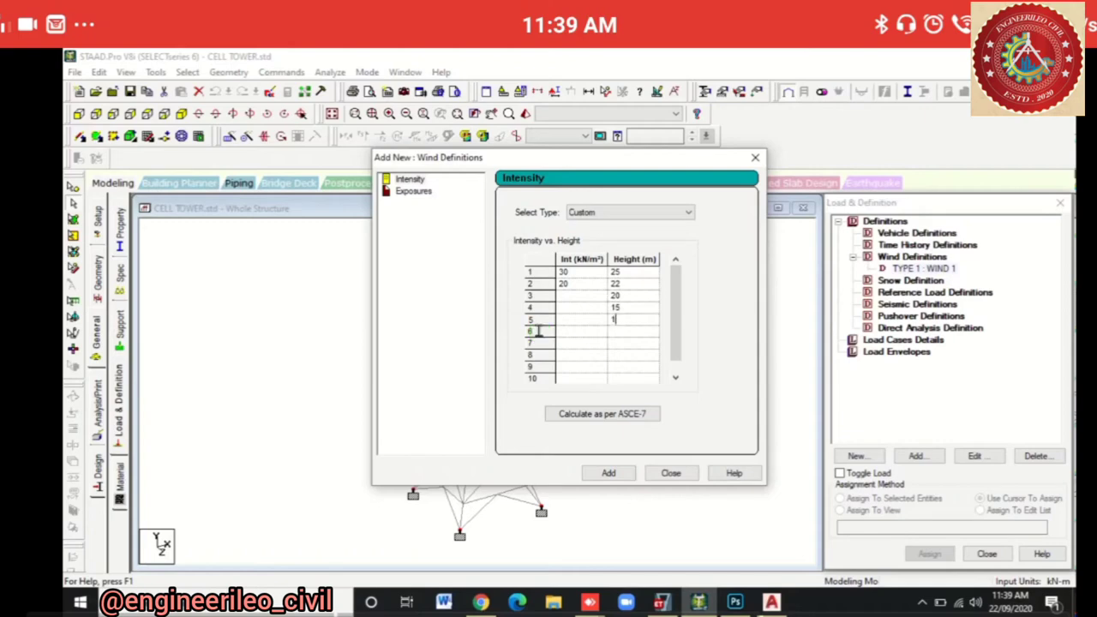
{"action": "key", "text": "Return"}
{"action": "type", "text": "5"}
Set the wind intensities of rows two to six to 25, 20, 15, 12 and 7 kN/m² and add the intensity definition.
{"action": "key", "text": "BackSpace"}
{"action": "key", "text": "BackSpace"}
{"action": "type", "text": "25"}
{"action": "key", "text": "Return"}
{"action": "type", "text": "20"}
{"action": "key", "text": "Return"}
{"action": "type", "text": "15"}
{"action": "key", "text": "Return"}
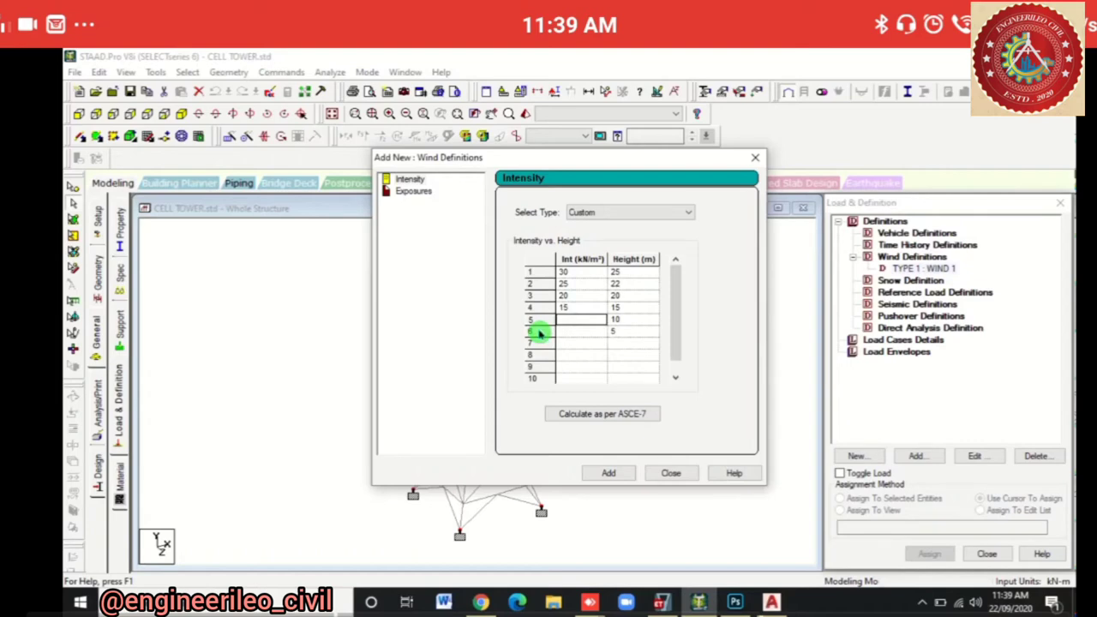
{"action": "type", "text": "12"}
{"action": "key", "text": "Return"}
{"action": "type", "text": "7"}
{"action": "key", "text": "Return"}
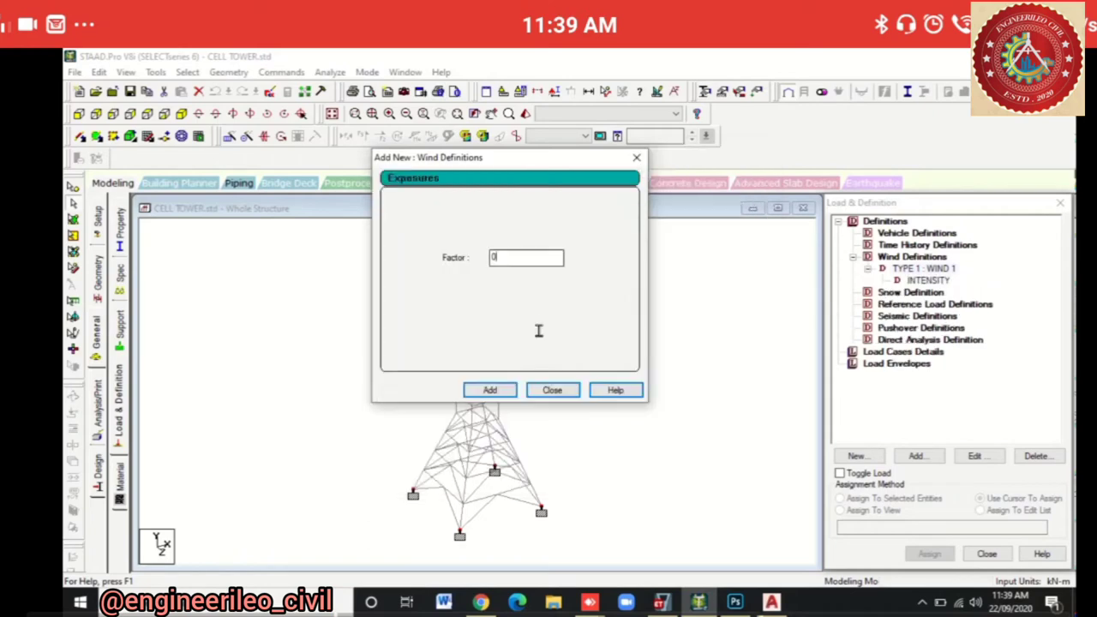
Add an exposure with factor 1 to the wind definition and assign it to the whole view.
{"action": "type", "text": "1"}
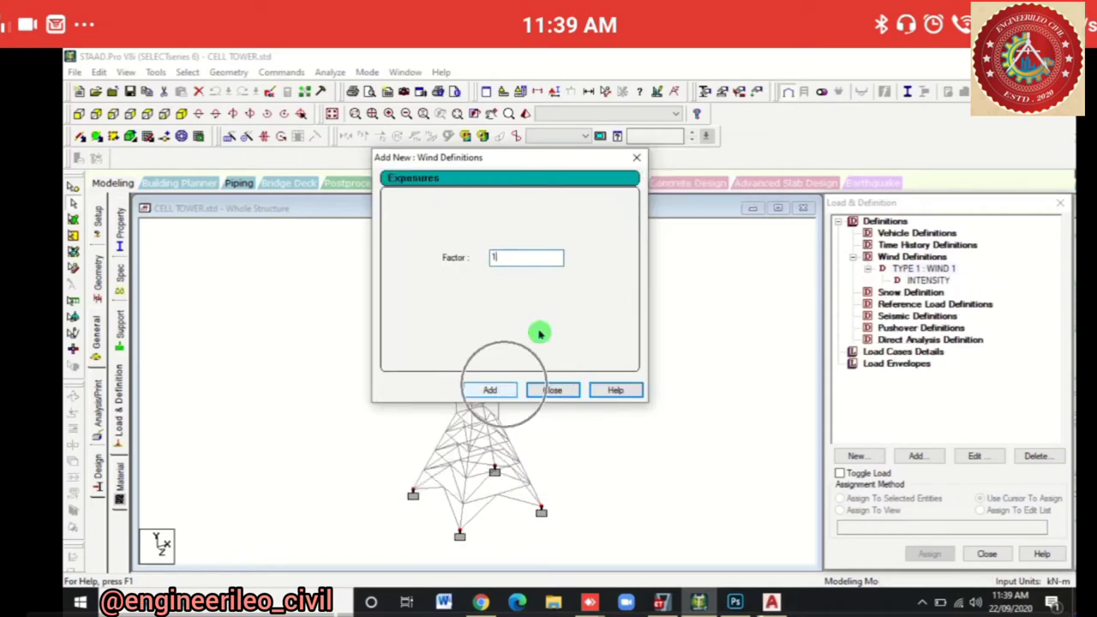
{"action": "key", "text": "Return"}
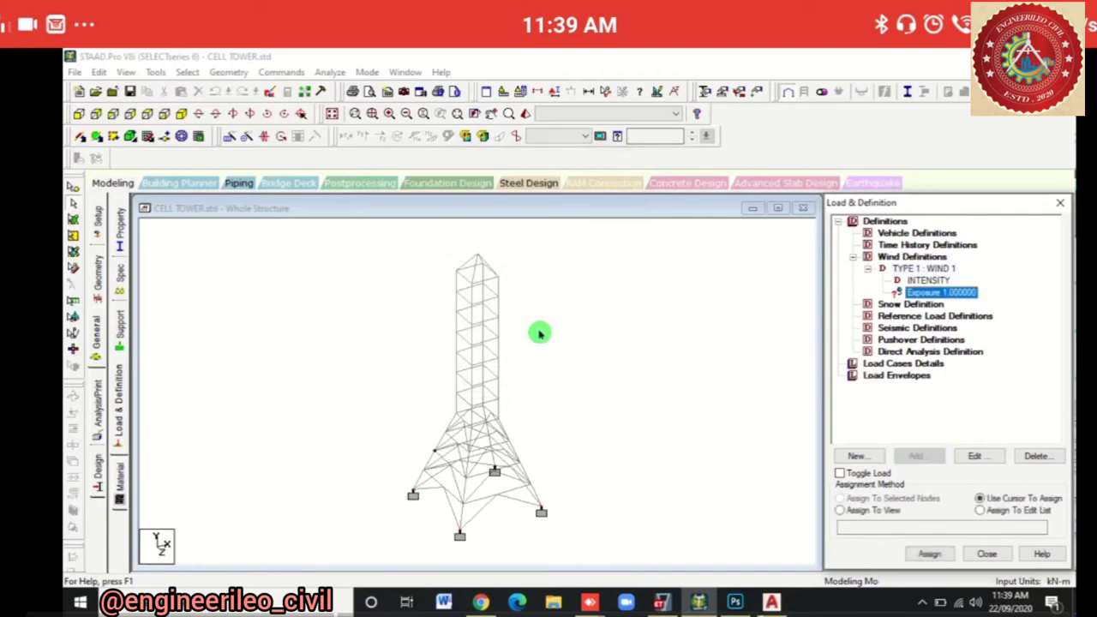
{"action": "key", "text": "Return"}
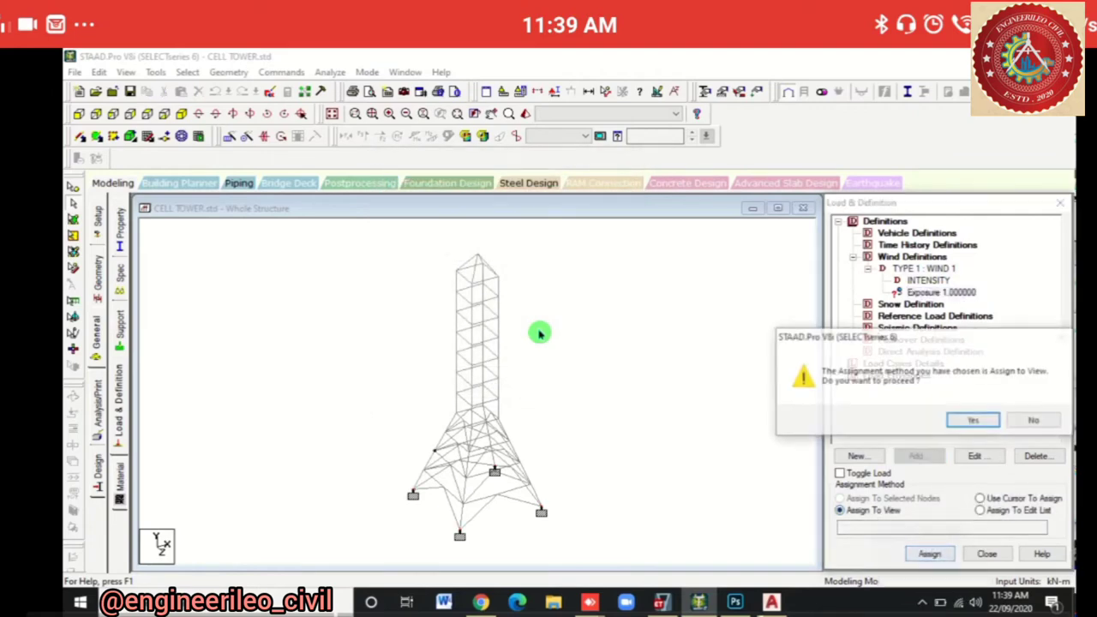
{"action": "key", "text": "Return"}
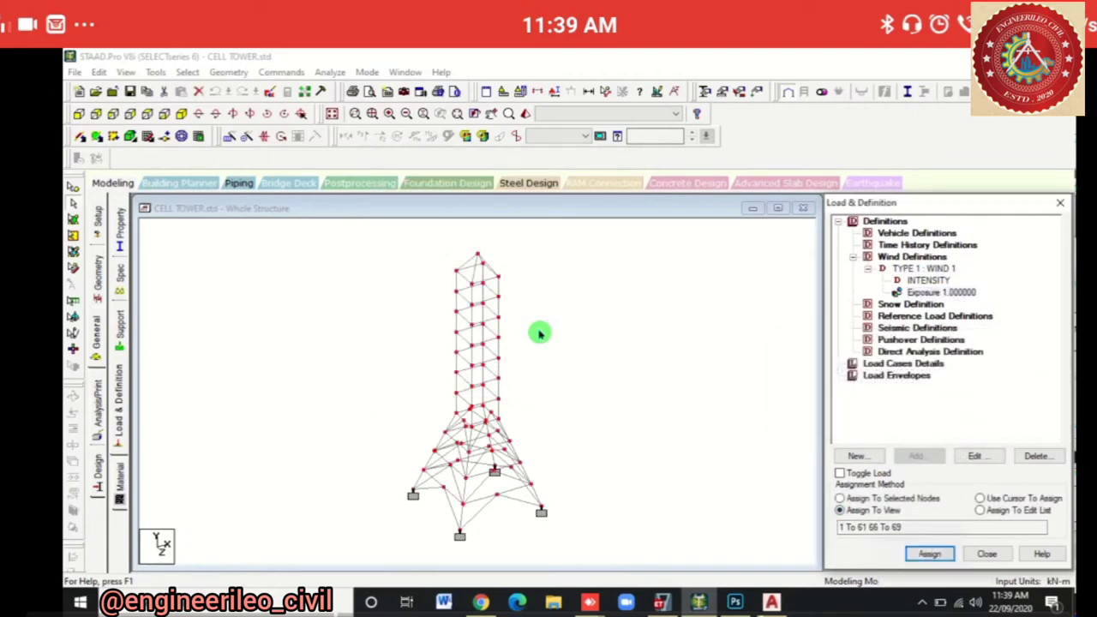
Add a primary load case of loading type Dead titled DL.
{"action": "left_click", "coordinate": [539, 333]}
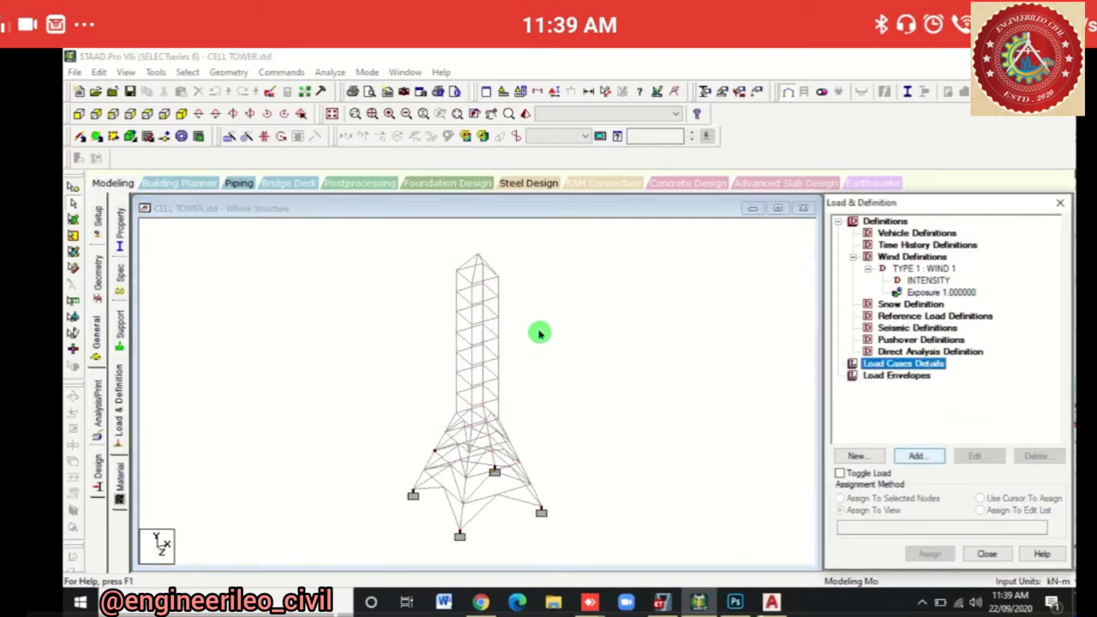
{"action": "key", "text": "Return"}
{"action": "key", "text": "alt+Down"}
{"action": "key", "text": "Down"}
{"action": "key", "text": "Return"}
{"action": "key", "text": "Tab"}
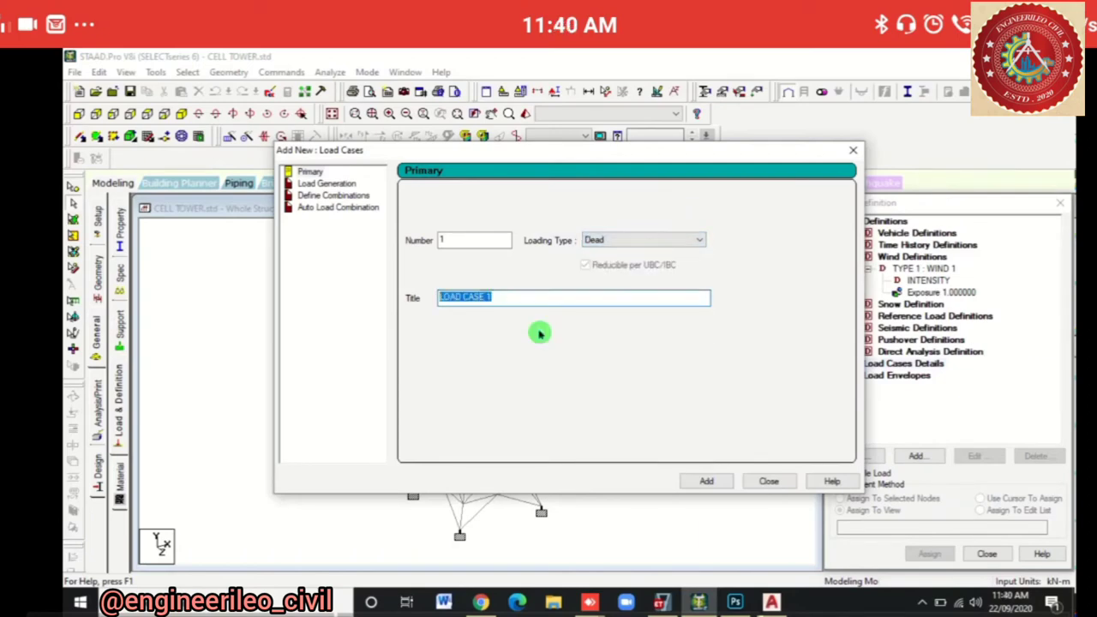
{"action": "type", "text": "DL"}
{"action": "key", "text": "Return"}
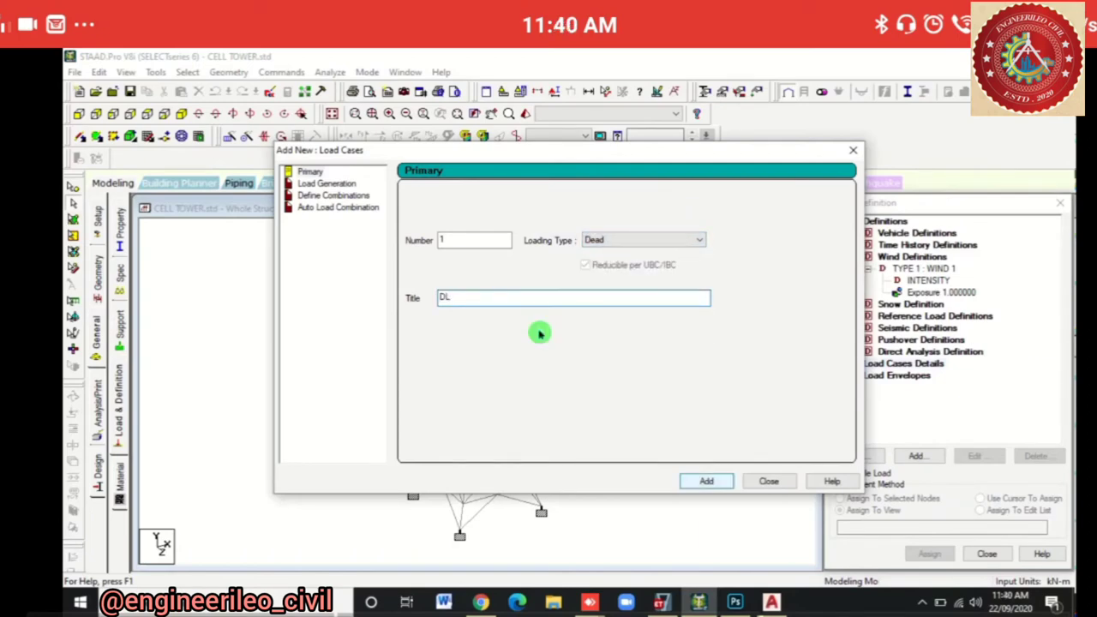
Add a second primary load case of loading type Wind titled WL X.
{"action": "key", "text": "alt+Down"}
{"action": "key", "text": "Down"}
{"action": "key", "text": "Return"}
{"action": "key", "text": "alt+Down"}
{"action": "key", "text": "Down"}
{"action": "key", "text": "Down"}
{"action": "key", "text": "Return"}
{"action": "key", "text": "Tab"}
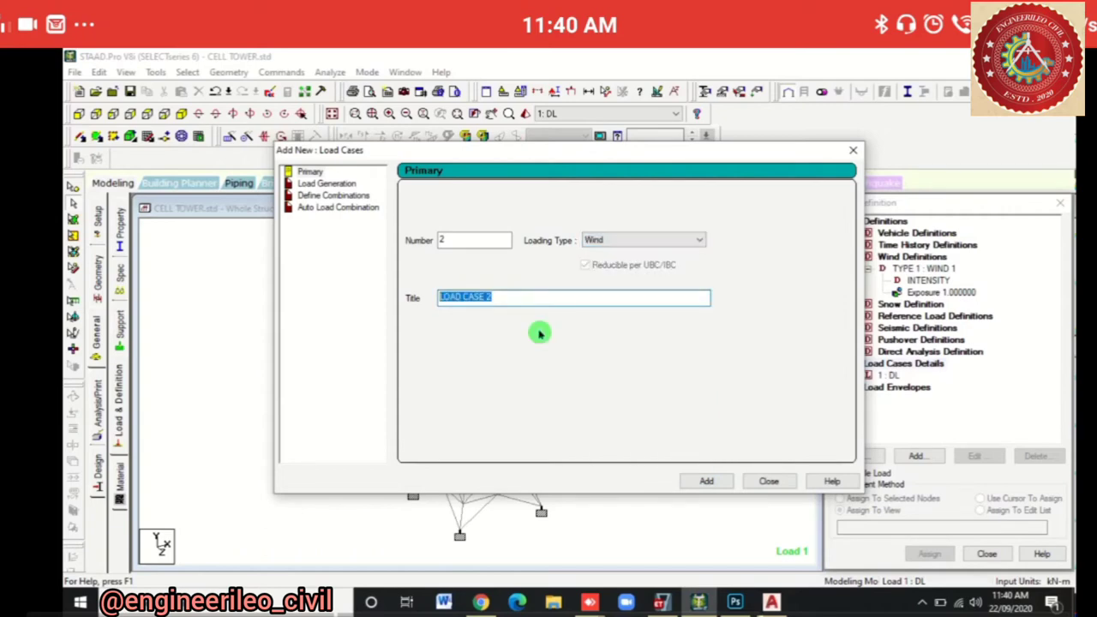
{"action": "type", "text": "WL X"}
{"action": "key", "text": "Return"}
Add a third primary load case of loading type Wind titled WL Z and finish adding load cases.
{"action": "key", "text": "Tab"}
{"action": "type", "text": "WL Z"}
{"action": "key", "text": "Return"}
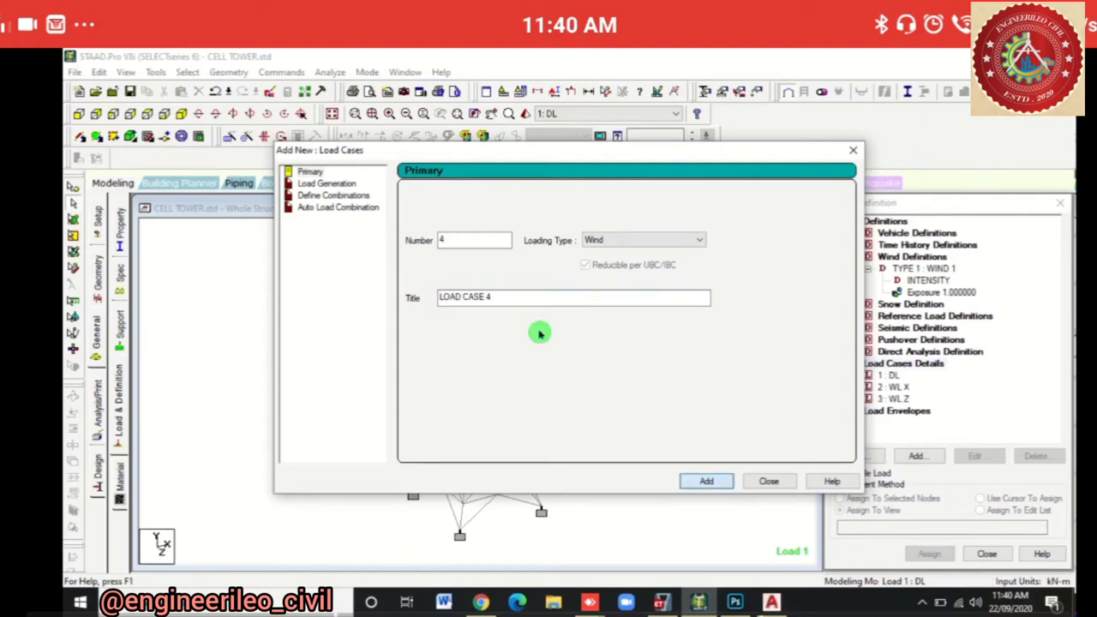
{"action": "key", "text": "Escape"}
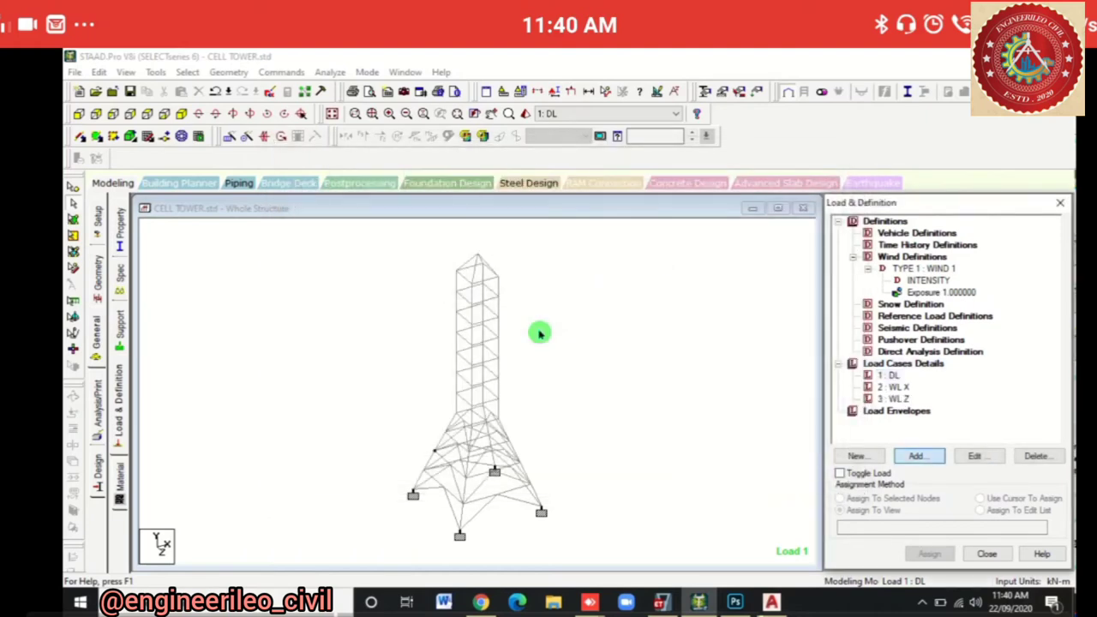
Add a selfweight load in the Y direction with factor -1 to the DL case and assign it to the whole view.
{"action": "key", "text": "Return"}
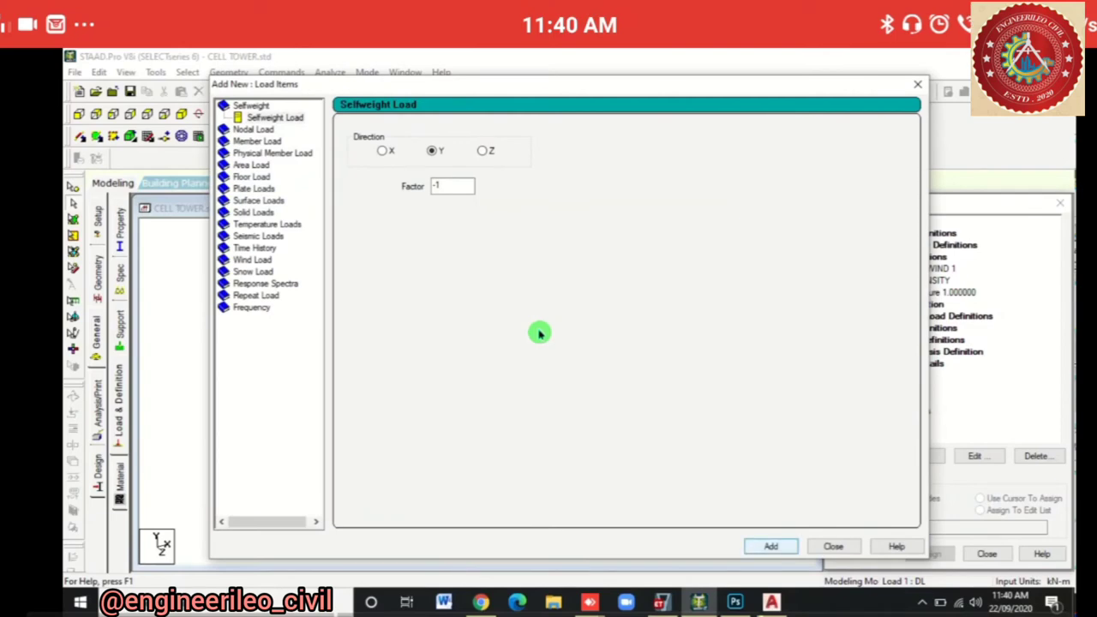
{"action": "key", "text": "Return"}
{"action": "key", "text": "Escape"}
{"action": "key", "text": "Down"}
{"action": "key", "text": "Return"}
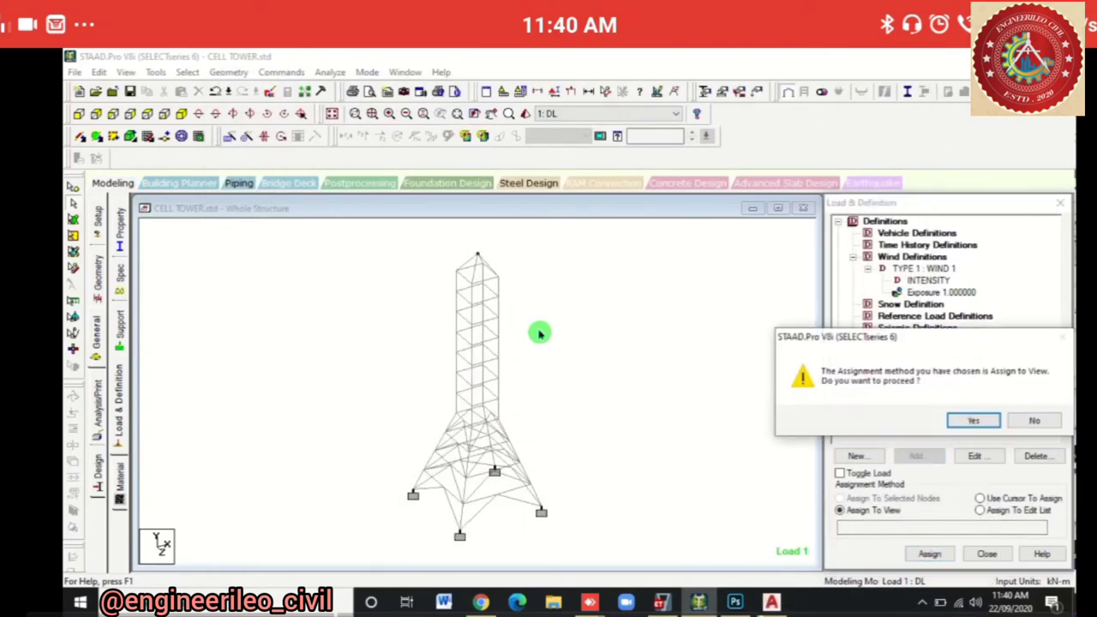
{"action": "key", "text": "Return"}
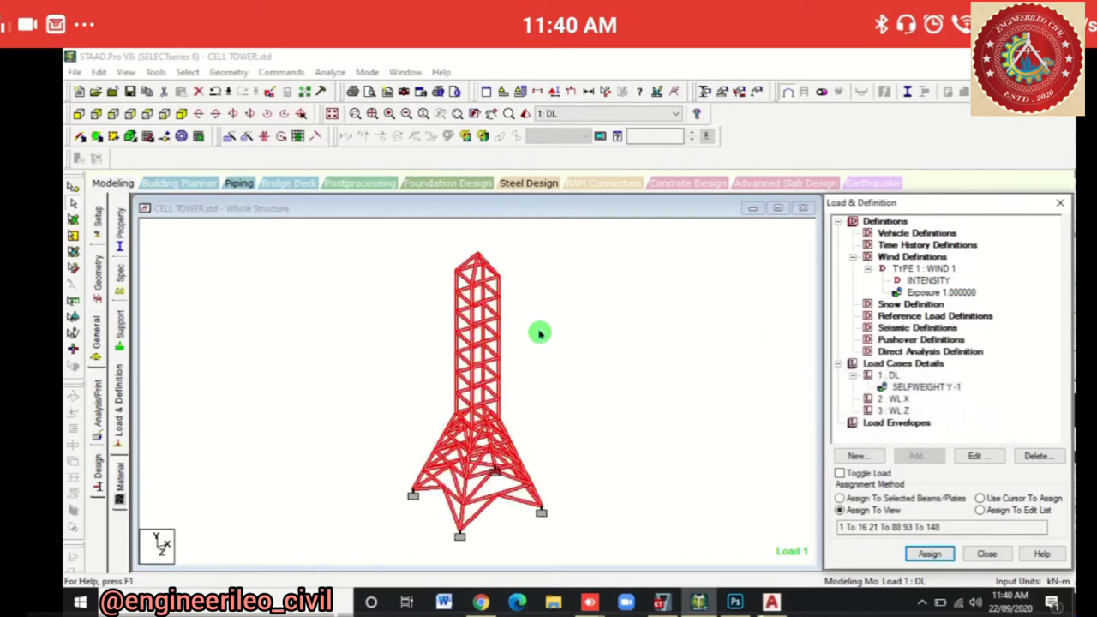
Add two type 1 wind loads on the X windward face to the WL X case, with factors 1 and -1.
{"action": "key", "text": "Down"}
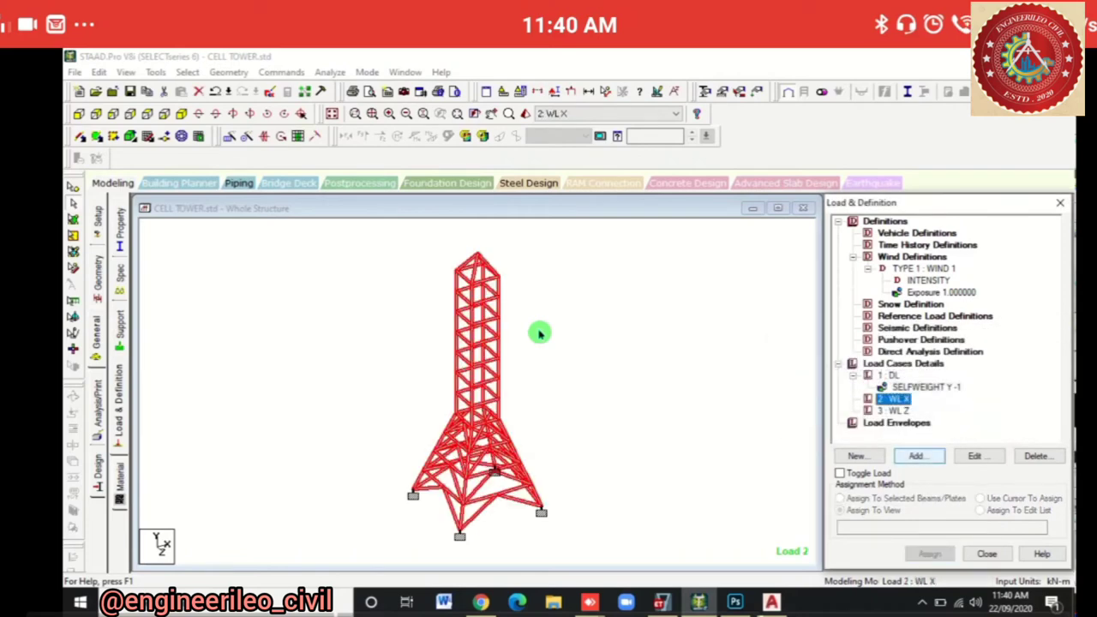
{"action": "key", "text": "Return"}
{"action": "key", "text": "Return"}
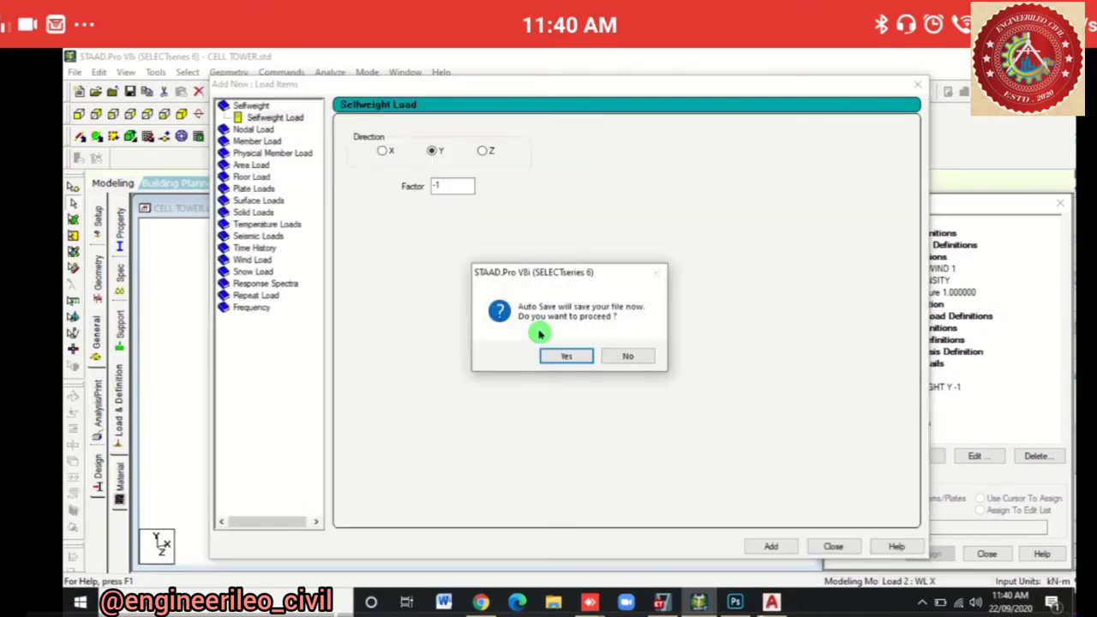
{"action": "key", "text": "Return"}
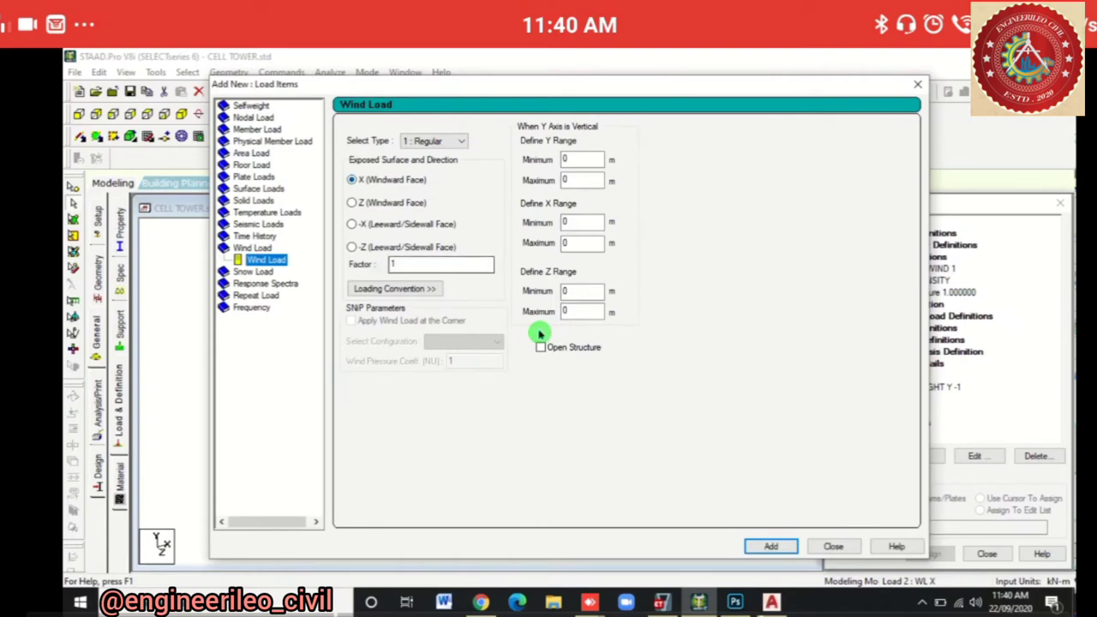
{"action": "key", "text": "Return"}
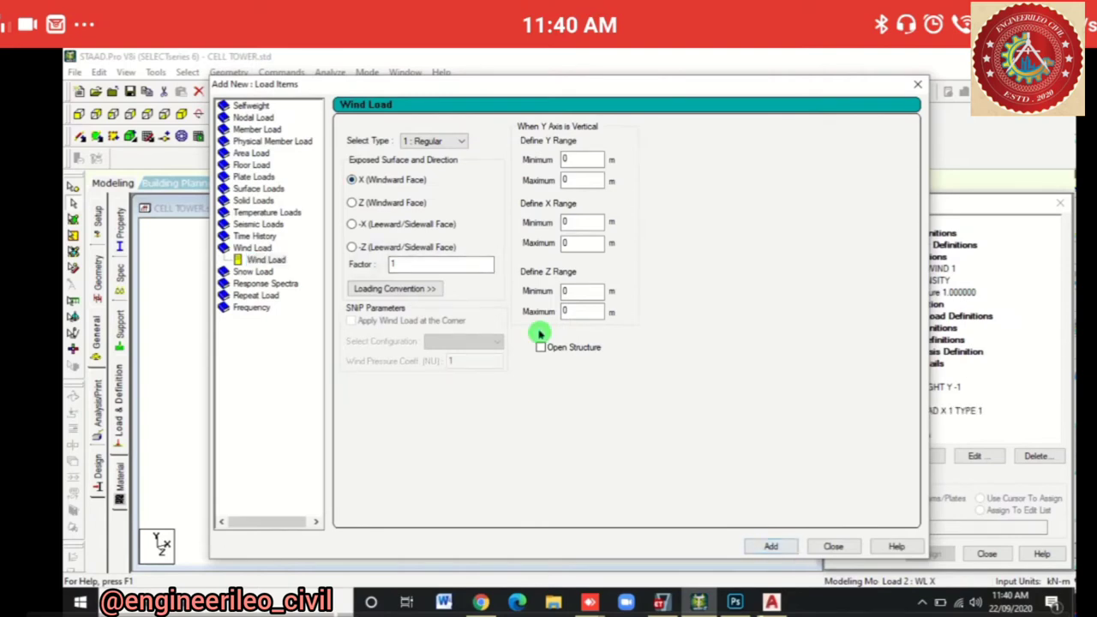
{"action": "type", "text": "-1"}
{"action": "key", "text": "Return"}
{"action": "key", "text": "Escape"}
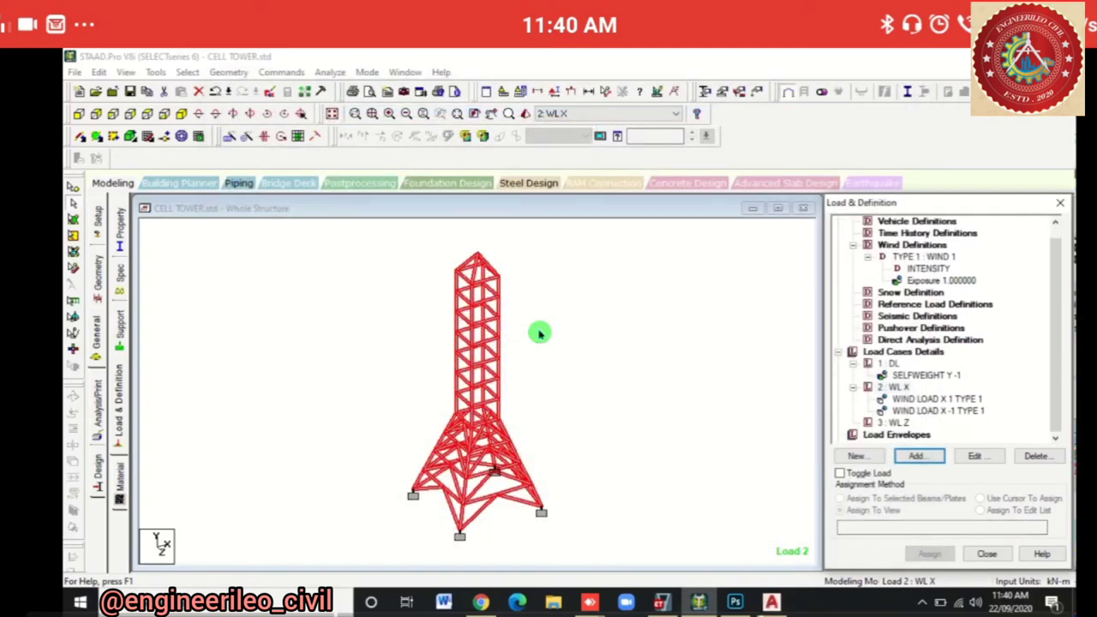
Add two type 1 wind loads on the Z windward face to the WL Z case, with factors 1 and -1.
{"action": "key", "text": "Down"}
{"action": "key", "text": "Tab"}
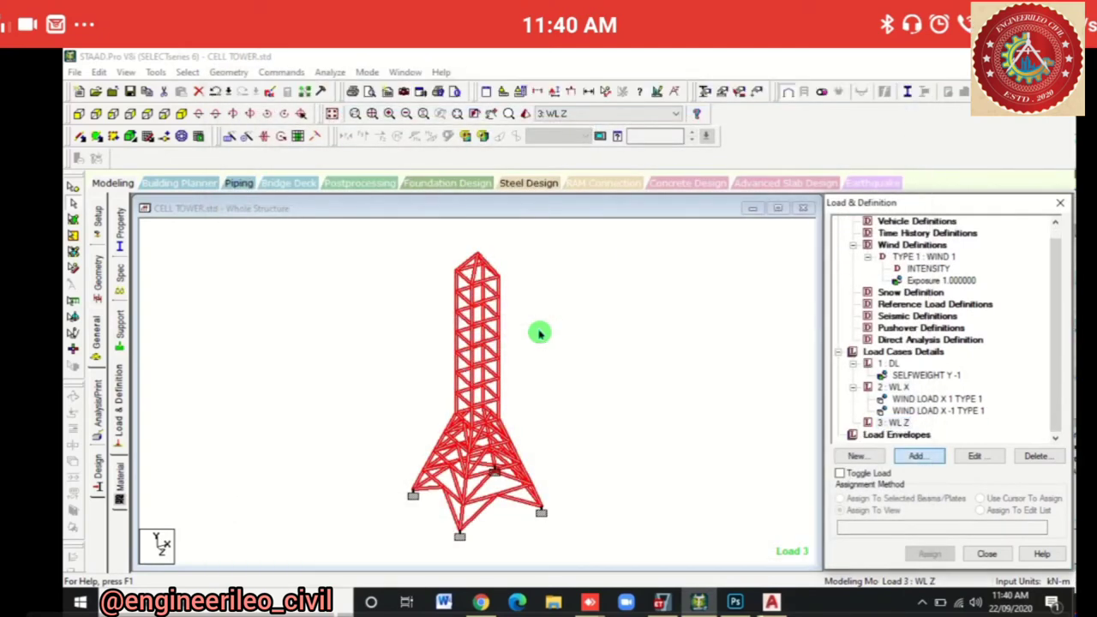
{"action": "key", "text": "Return"}
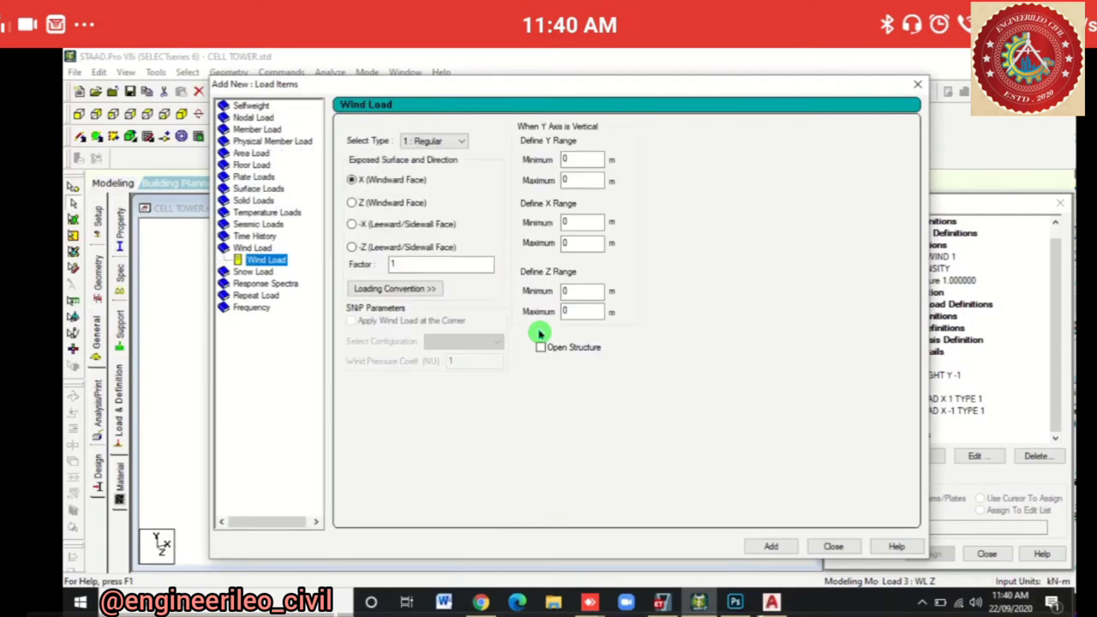
{"action": "key", "text": "Return"}
{"action": "type", "text": "-1"}
{"action": "key", "text": "Return"}
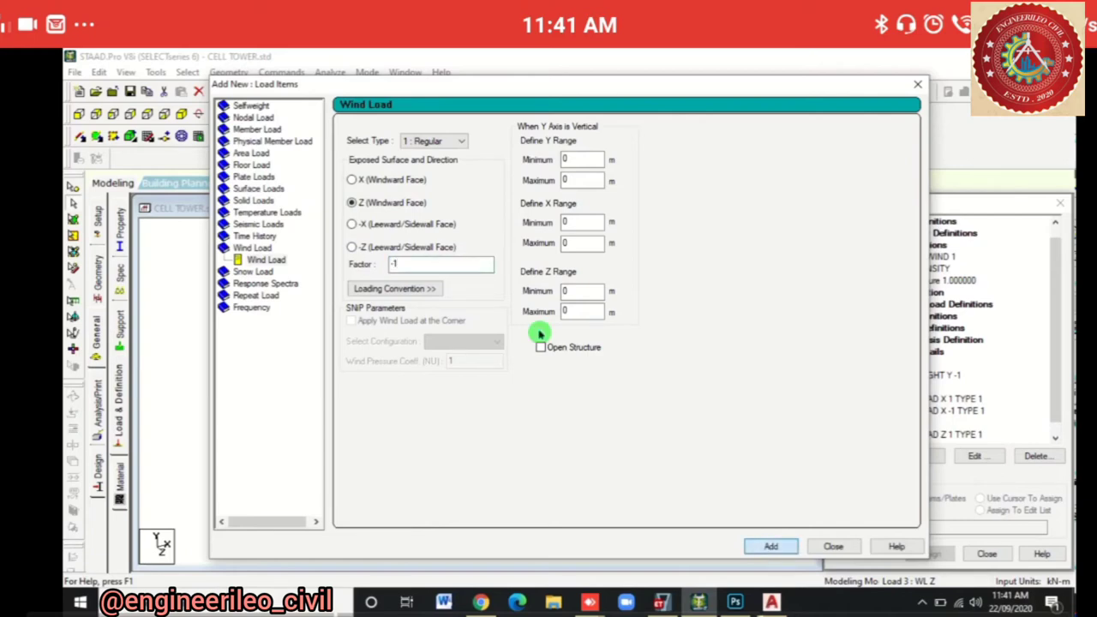
{"action": "key", "text": "Escape"}
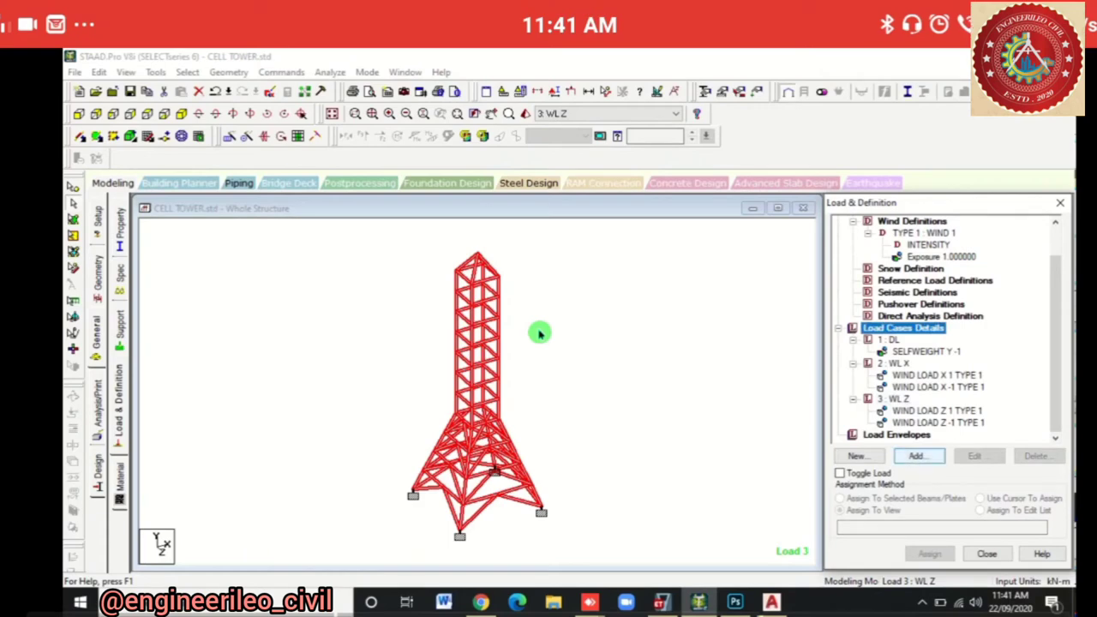
Generate automatic load combinations using the Indian Code and the Genral_Structures category, and add them all to the load cases.
{"action": "key", "text": "Return"}
{"action": "key", "text": "End"}
{"action": "key", "text": "Tab"}
{"action": "key", "text": "alt+Down"}
{"action": "key", "text": "Down"}
{"action": "key", "text": "Down"}
{"action": "key", "text": "Down"}
{"action": "key", "text": "Down"}
{"action": "key", "text": "Down"}
{"action": "key", "text": "Down"}
{"action": "key", "text": "Return"}
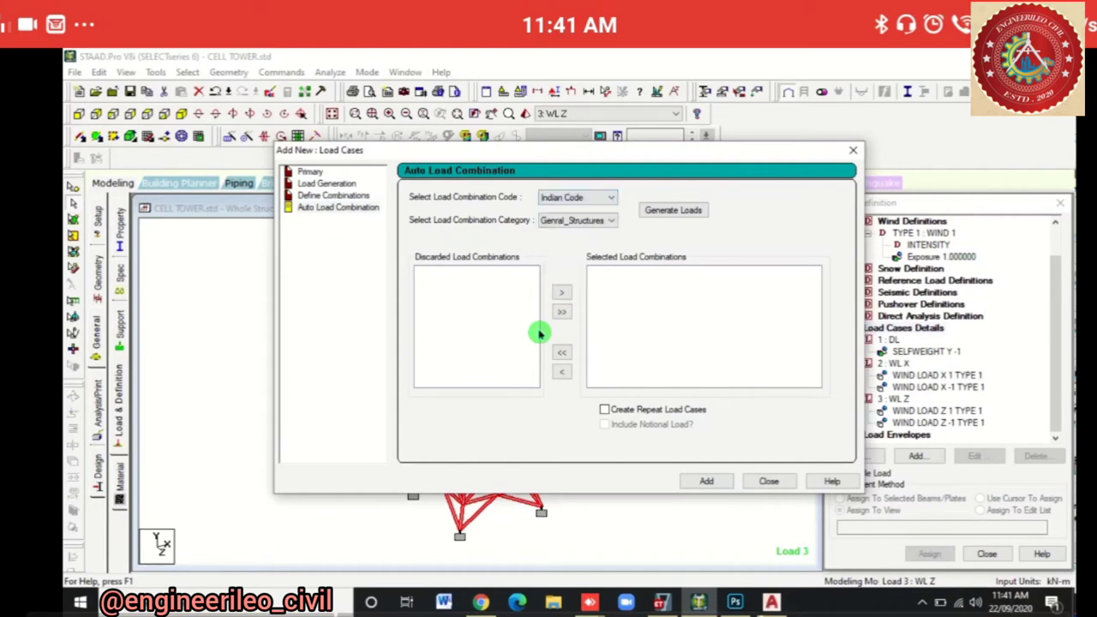
{"action": "key", "text": "Tab"}
{"action": "key", "text": "Return"}
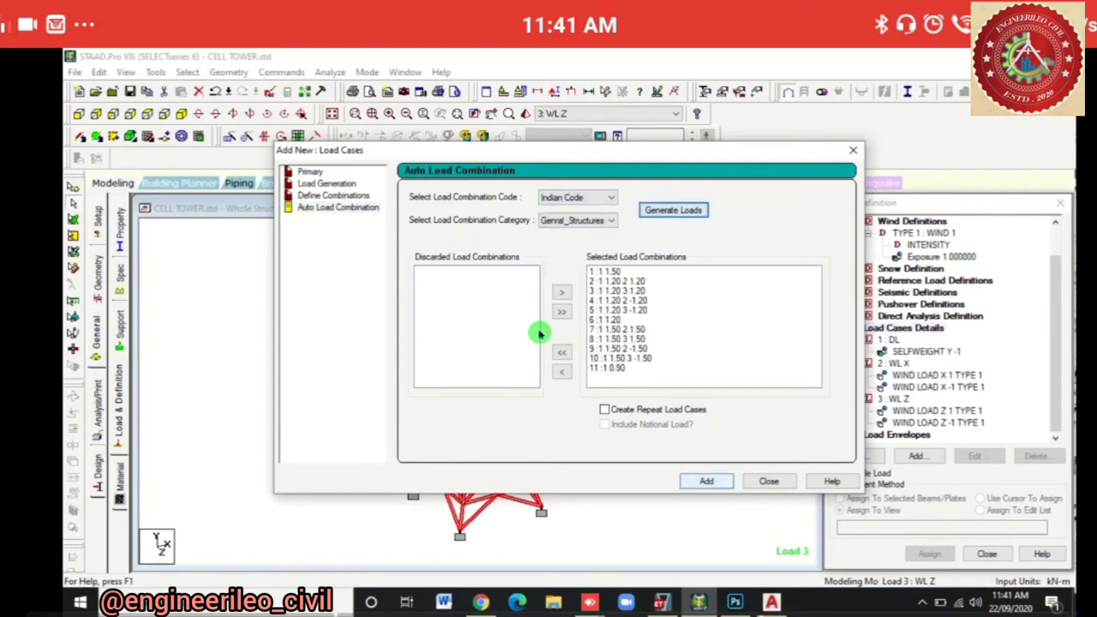
{"action": "key", "text": "Return"}
{"action": "key", "text": "Escape"}
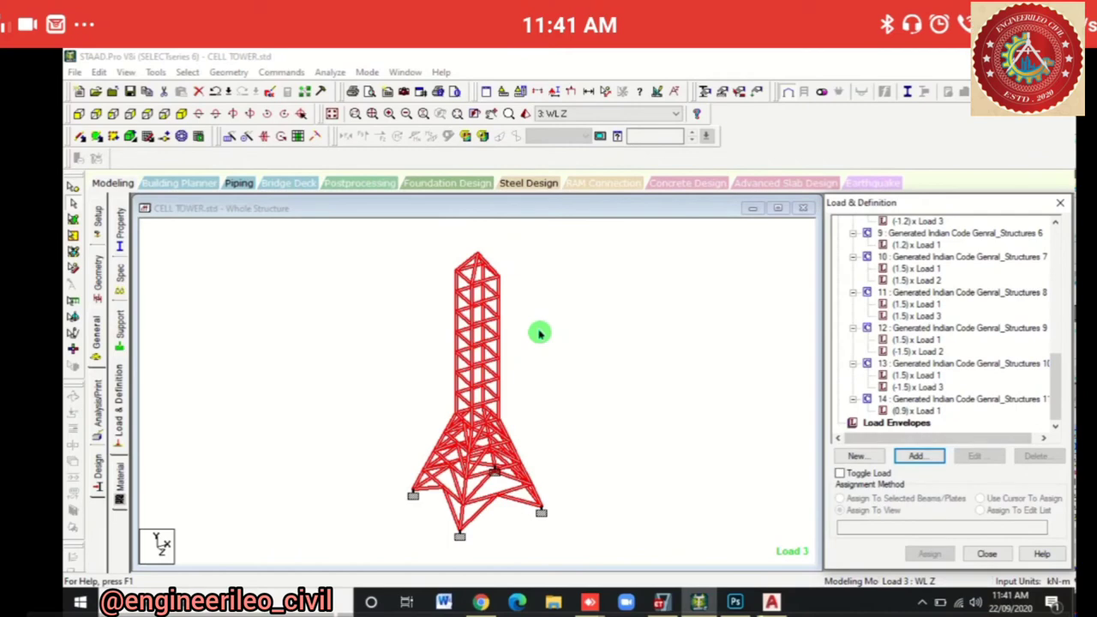
Assign the STEEL material to all members in the view.
{"action": "key", "text": "ctrl+Tab"}
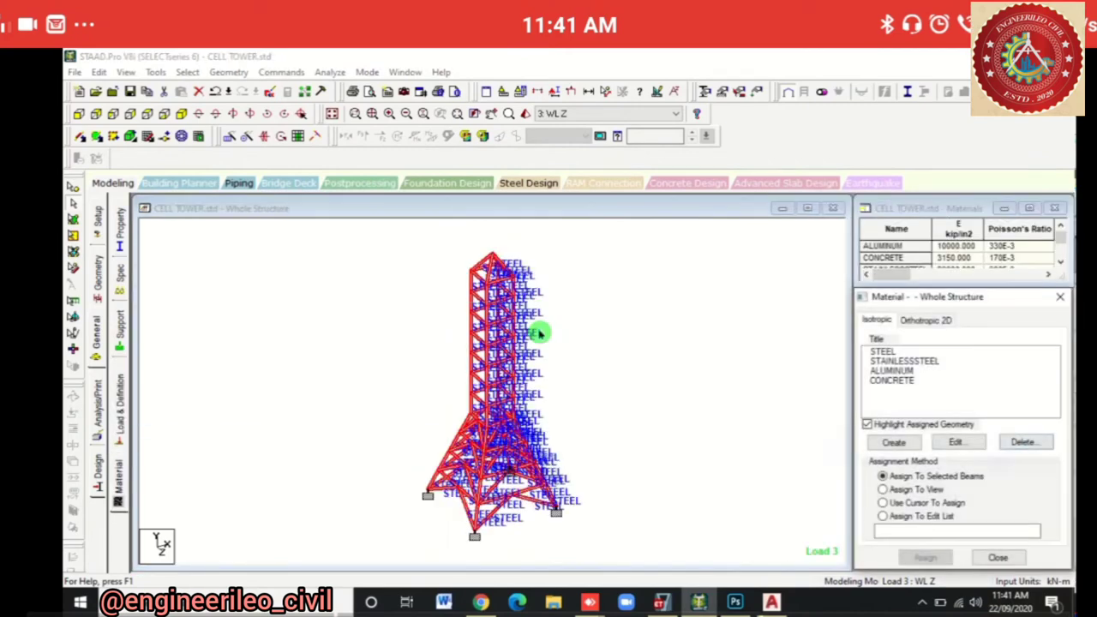
{"action": "key", "text": "Down"}
{"action": "key", "text": "Down"}
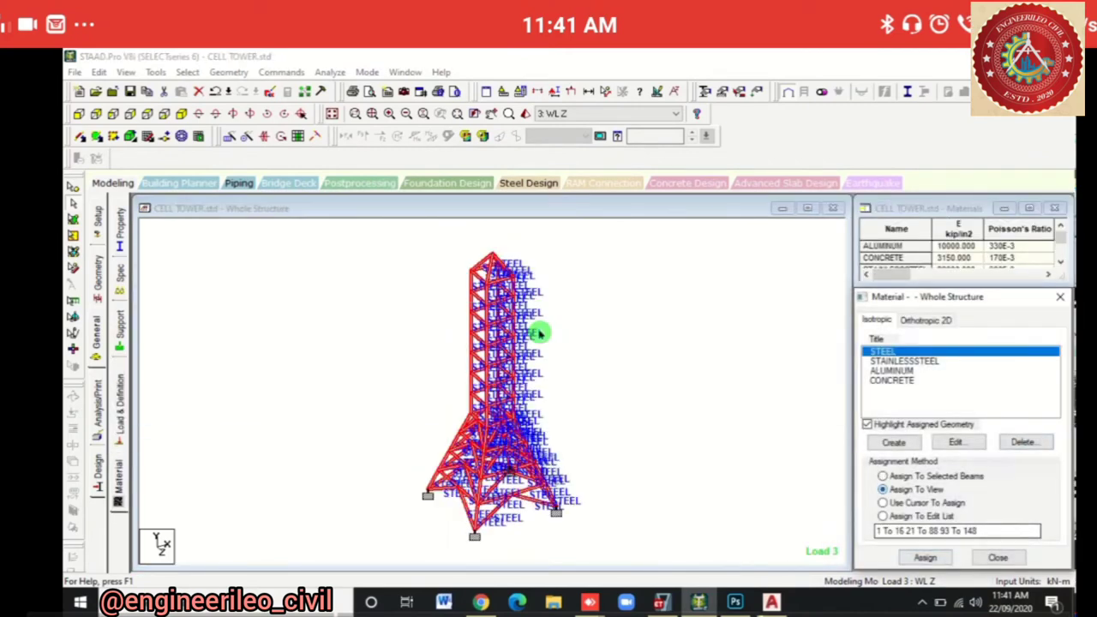
{"action": "key", "text": "Return"}
{"action": "key", "text": "Return"}
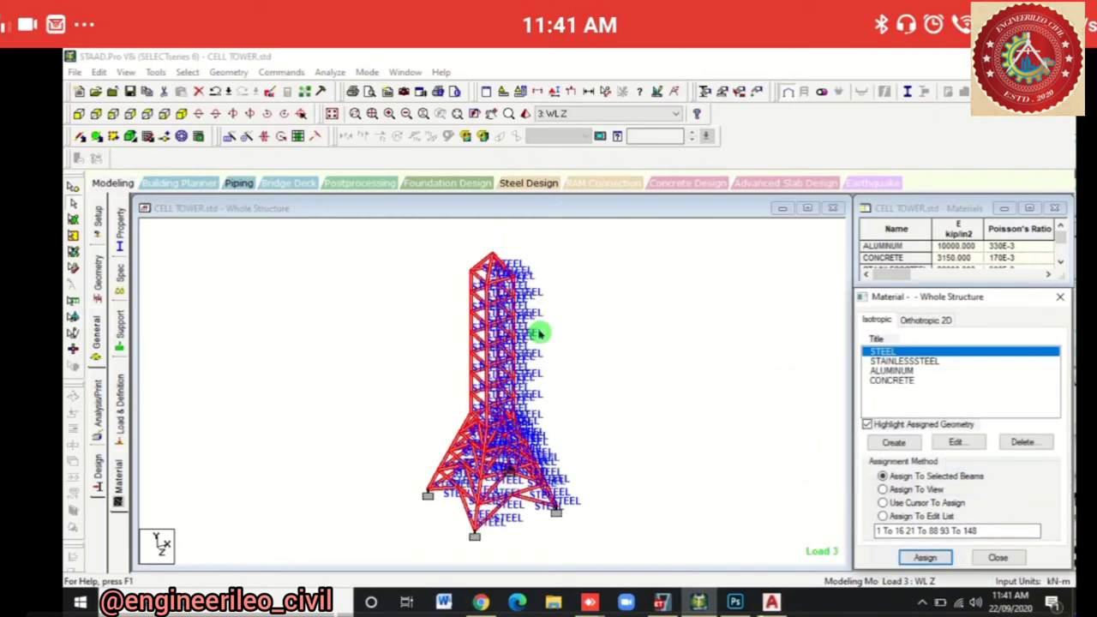
Add a Perform Analysis command with the No Print option and finish defining analysis commands.
{"action": "key", "text": "ctrl+Tab"}
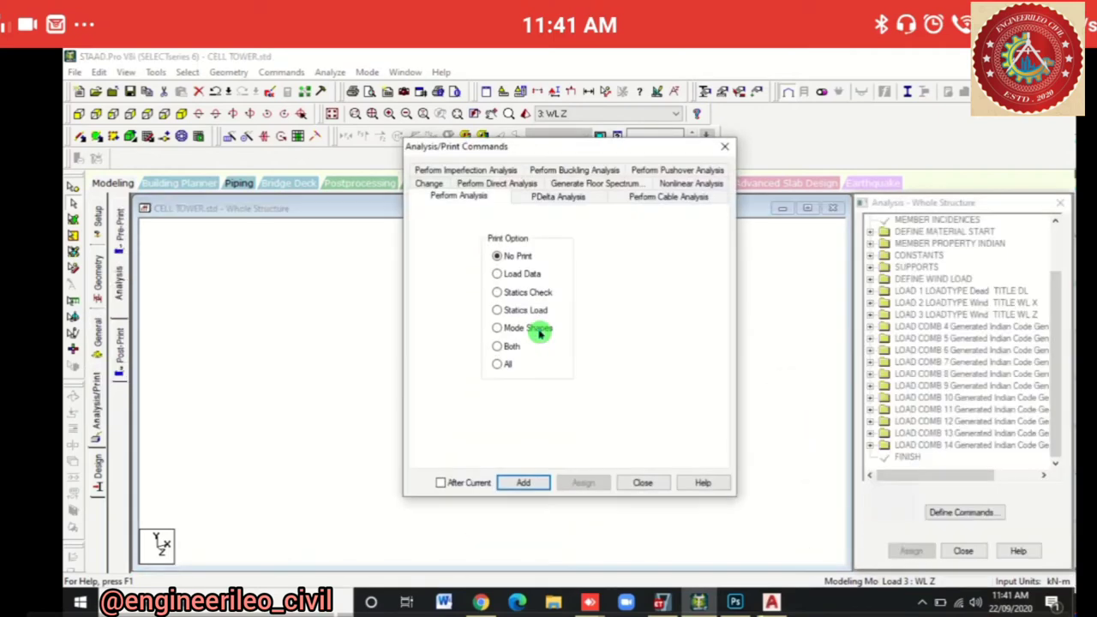
{"action": "key", "text": "Tab"}
{"action": "key", "text": "Return"}
Run the analysis, saving the modified structure first.
{"action": "key", "text": "alt+a"}
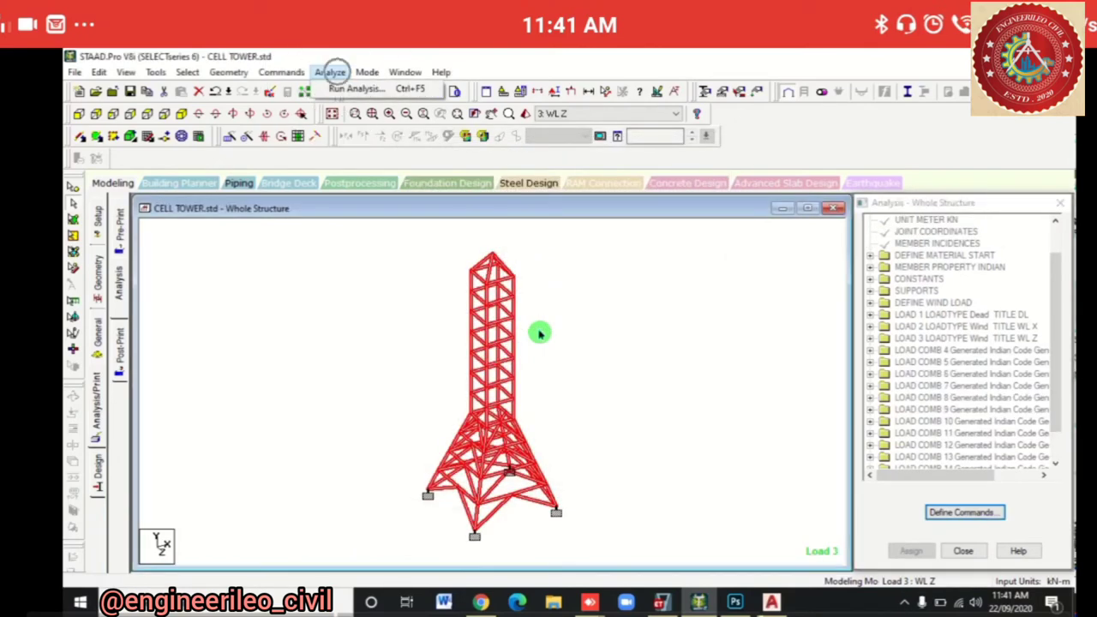
{"action": "key", "text": "Return"}
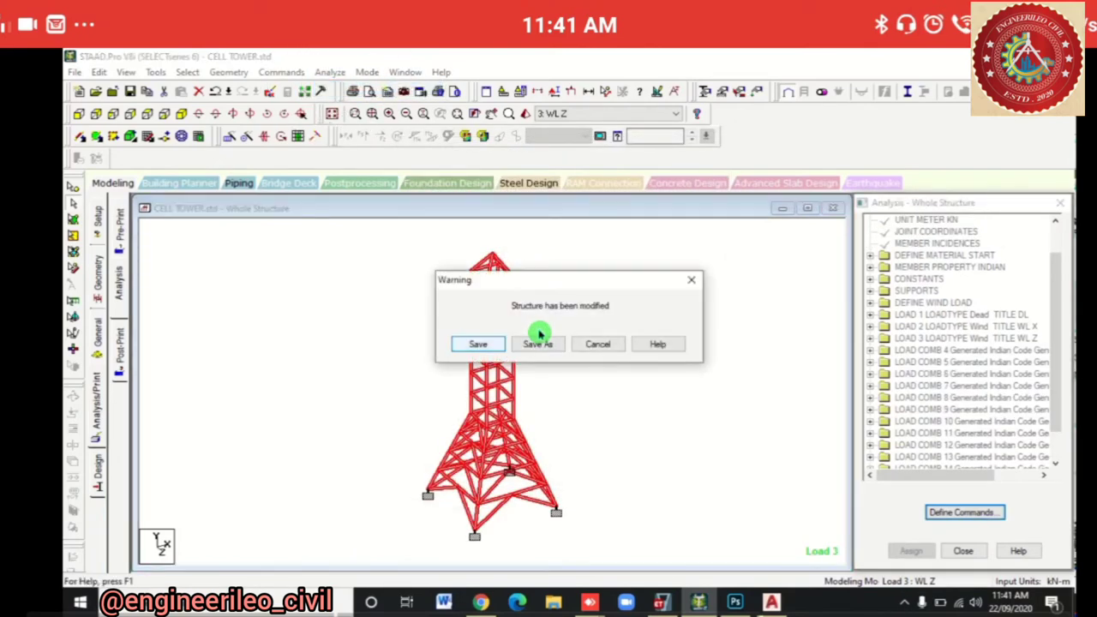
{"action": "key", "text": "Return"}
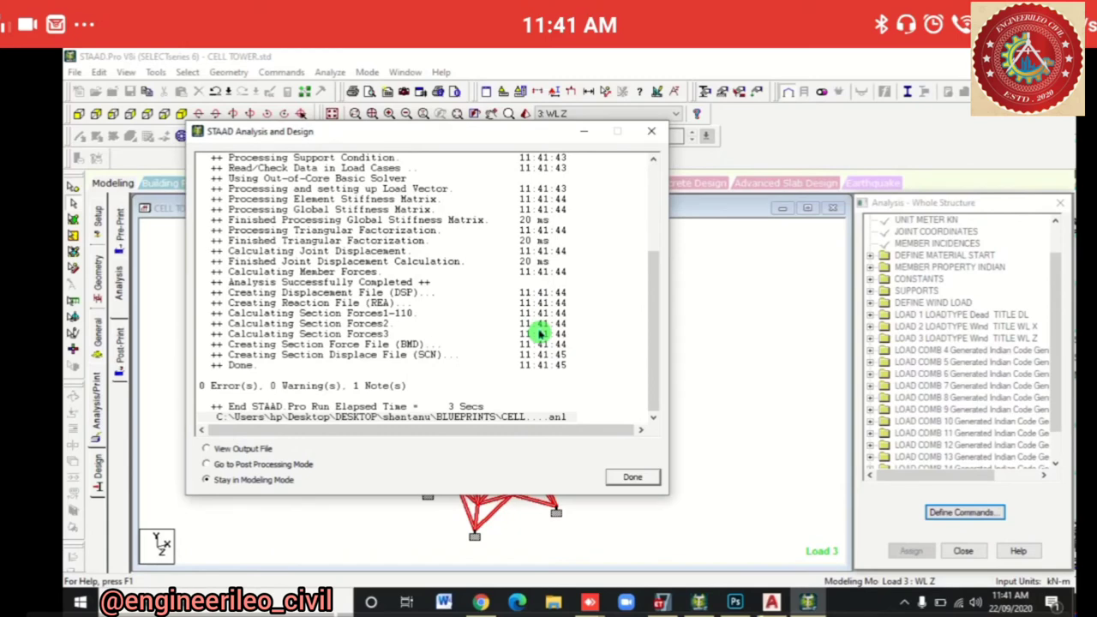
Go to post processing mode with all load cases and combinations selected for the results.
{"action": "left_click", "coordinate": [540, 334]}
{"action": "key", "text": "Return"}
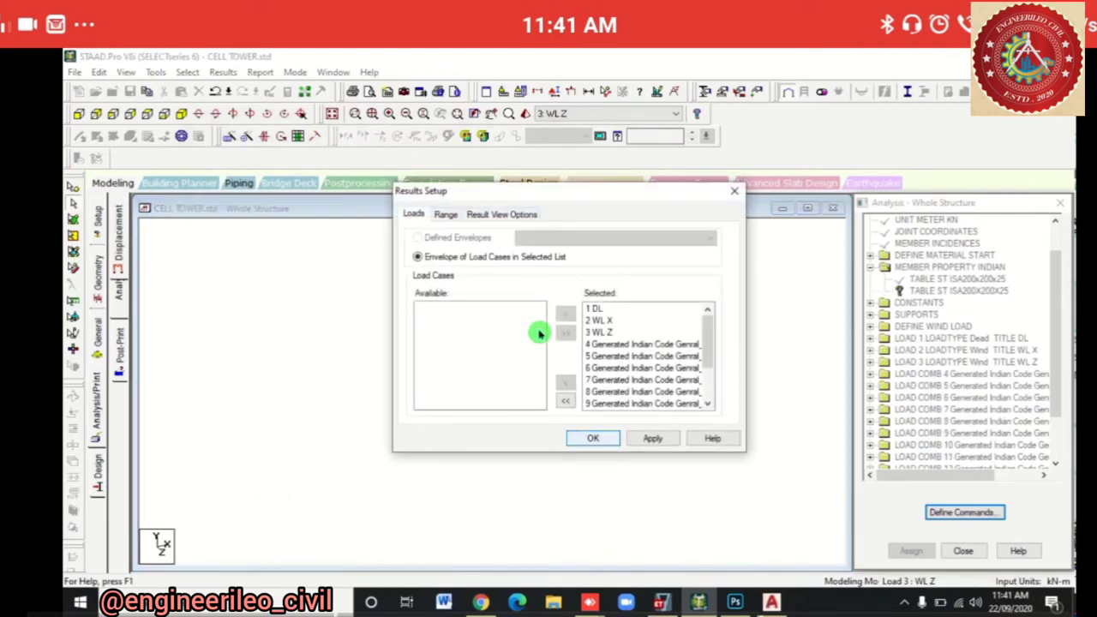
{"action": "key", "text": "Return"}
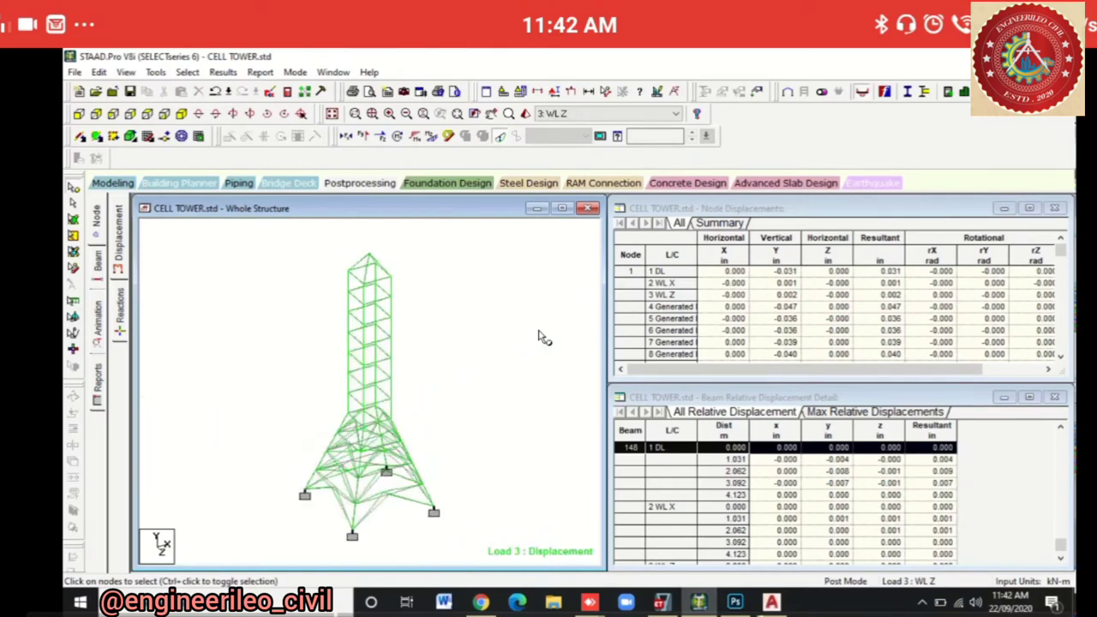
Examine the tower's bending moment, Shear Y and axial force diagrams, support reactions and displacements under the WL Z case.
{"action": "left_click", "coordinate": [539, 333]}
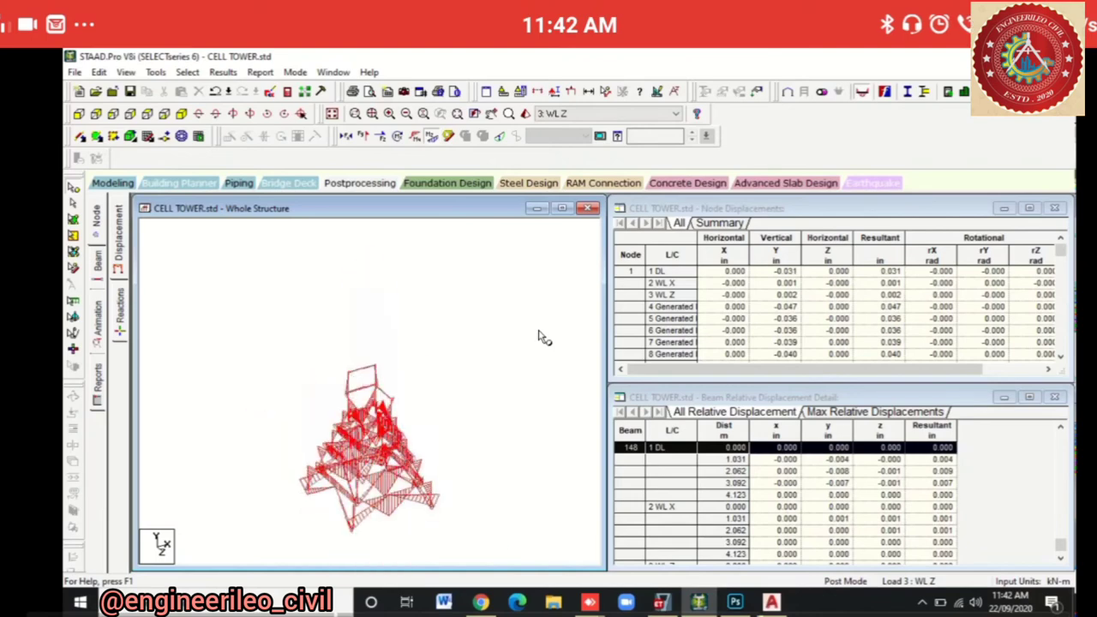
{"action": "left_click", "coordinate": [539, 332]}
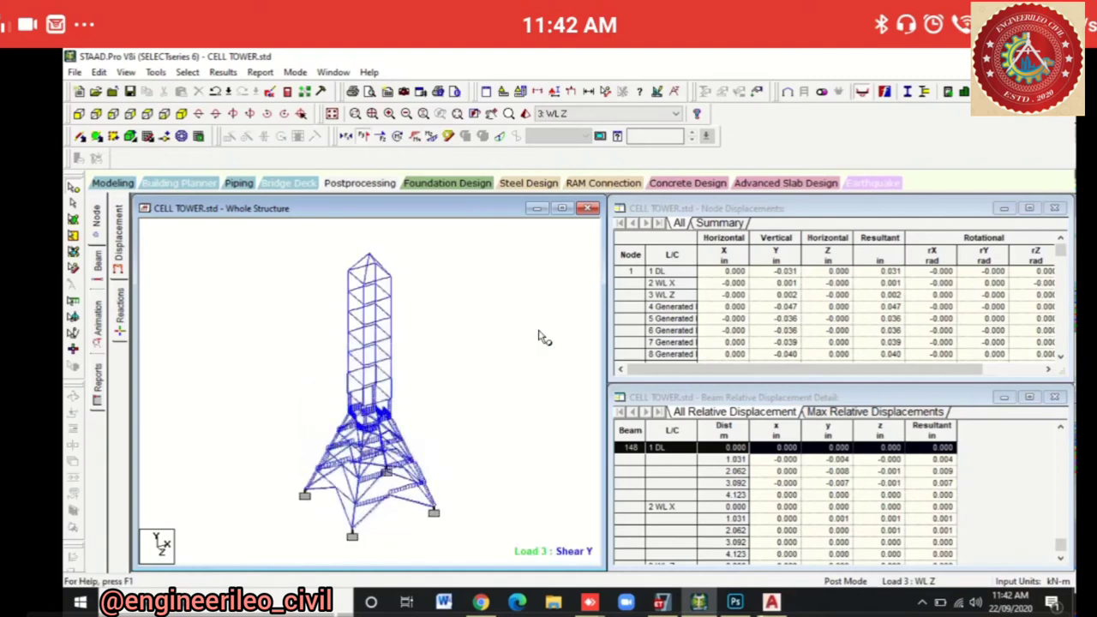
{"action": "left_click", "coordinate": [539, 334]}
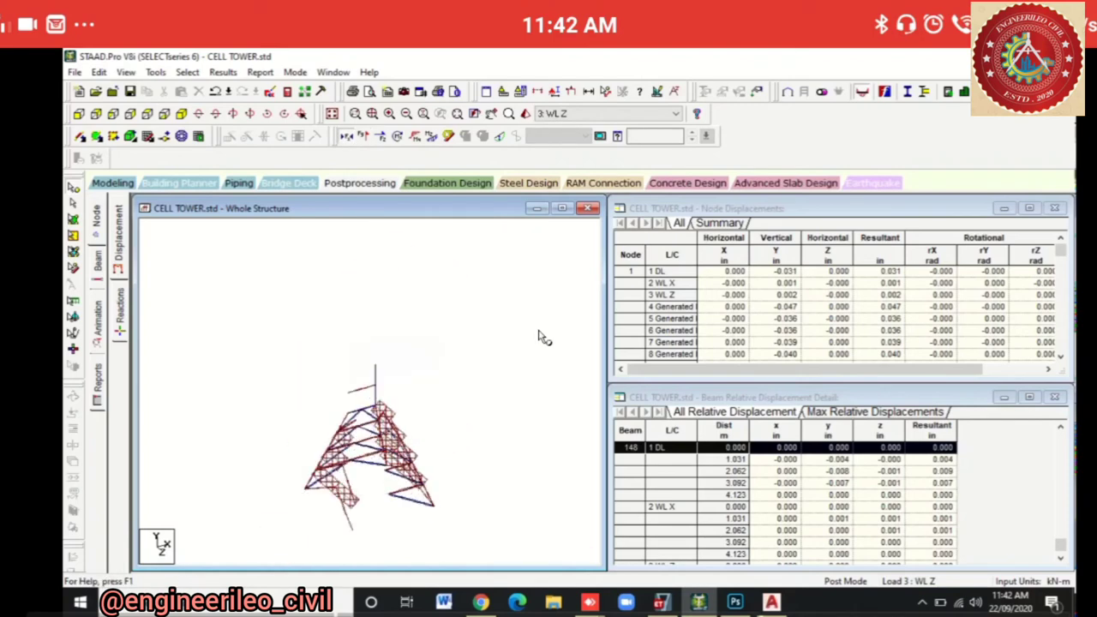
{"action": "left_click", "coordinate": [539, 334]}
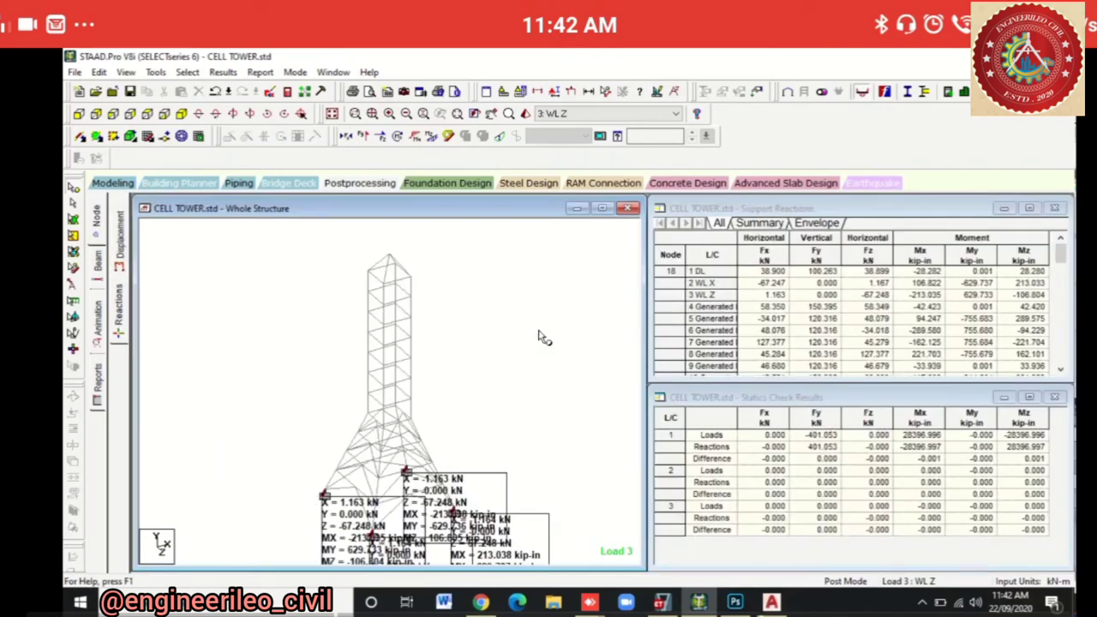
{"action": "left_click", "coordinate": [539, 333]}
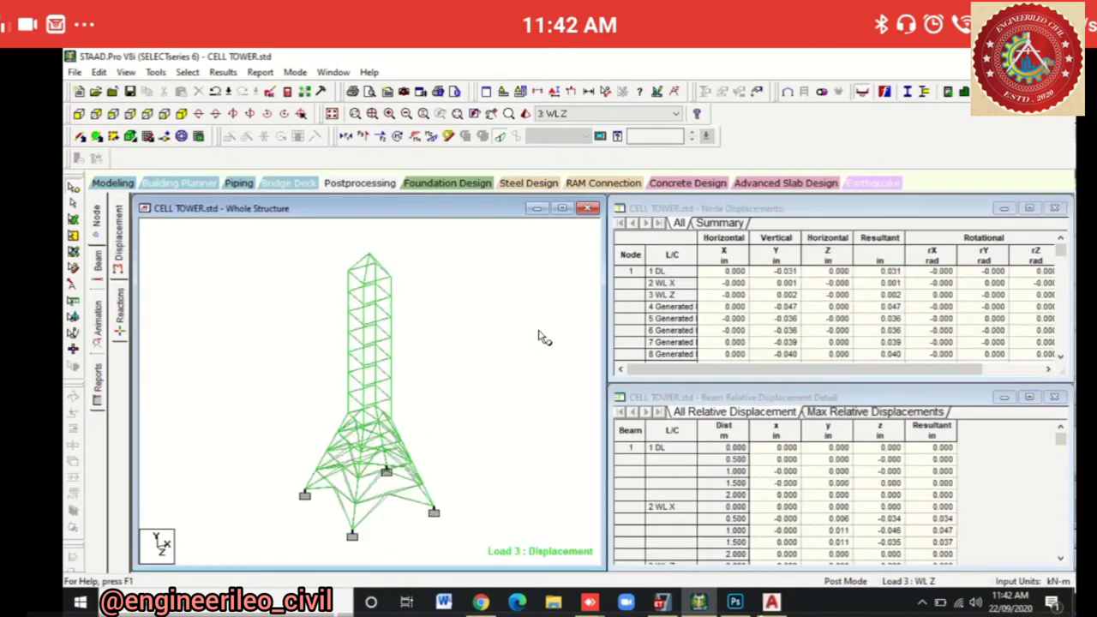
Animate the tower's deflection with 1 extra frame at 10 FPS and view it for the DL case.
{"action": "left_click", "coordinate": [539, 333]}
{"action": "key", "text": "Down"}
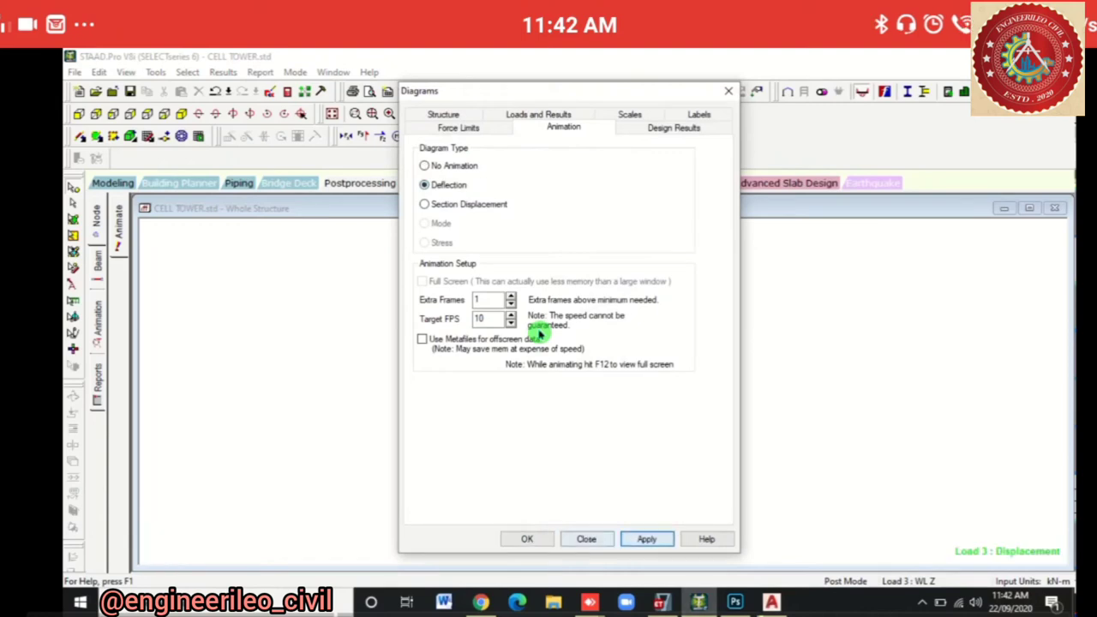
{"action": "key", "text": "Return"}
{"action": "key", "text": "alt+Down"}
{"action": "key", "text": "Up"}
{"action": "key", "text": "Up"}
{"action": "key", "text": "Return"}
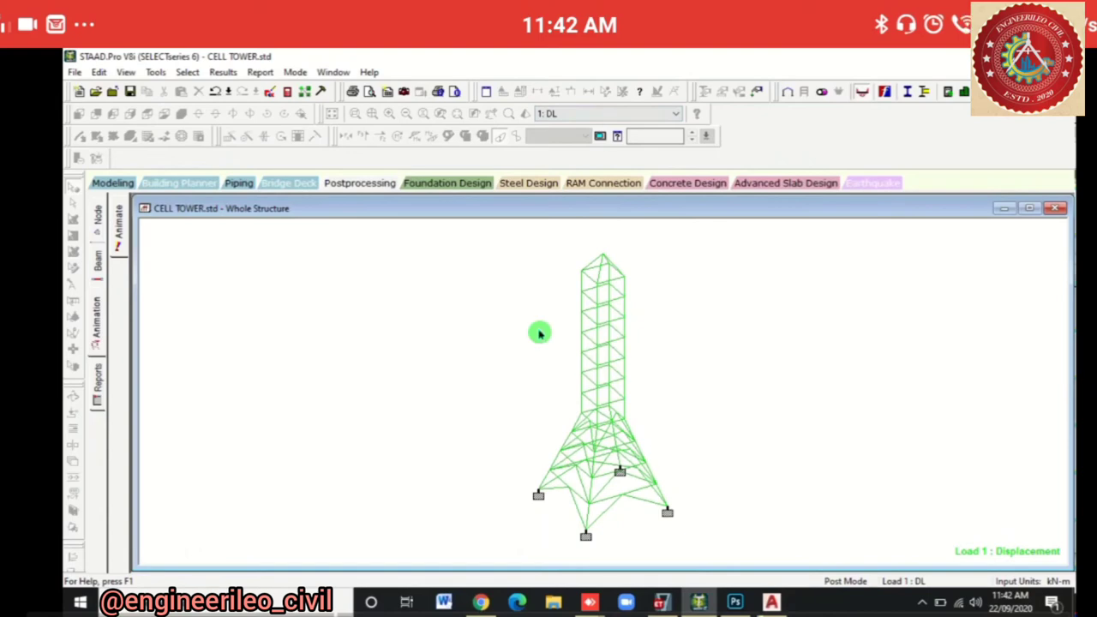
View the deflection animation for the WL Z case and for the WL X case.
{"action": "key", "text": "alt+Down"}
{"action": "key", "text": "Down"}
{"action": "key", "text": "Down"}
{"action": "key", "text": "Return"}
{"action": "left_click", "coordinate": [538, 331]}
{"action": "key", "text": "alt+Down"}
{"action": "key", "text": "Up"}
{"action": "key", "text": "Return"}
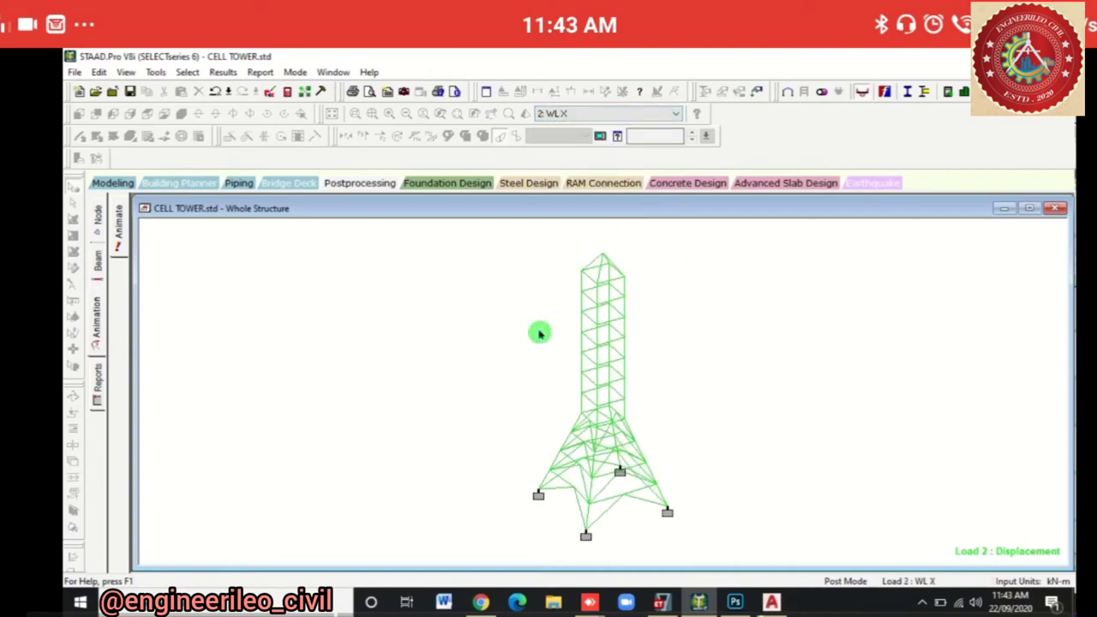
View the deflection animation for generated Indian Code load combination 6.
{"action": "key", "text": "alt+Down"}
{"action": "key", "text": "Down"}
{"action": "key", "text": "Down"}
{"action": "key", "text": "Down"}
{"action": "key", "text": "Down"}
{"action": "key", "text": "Return"}
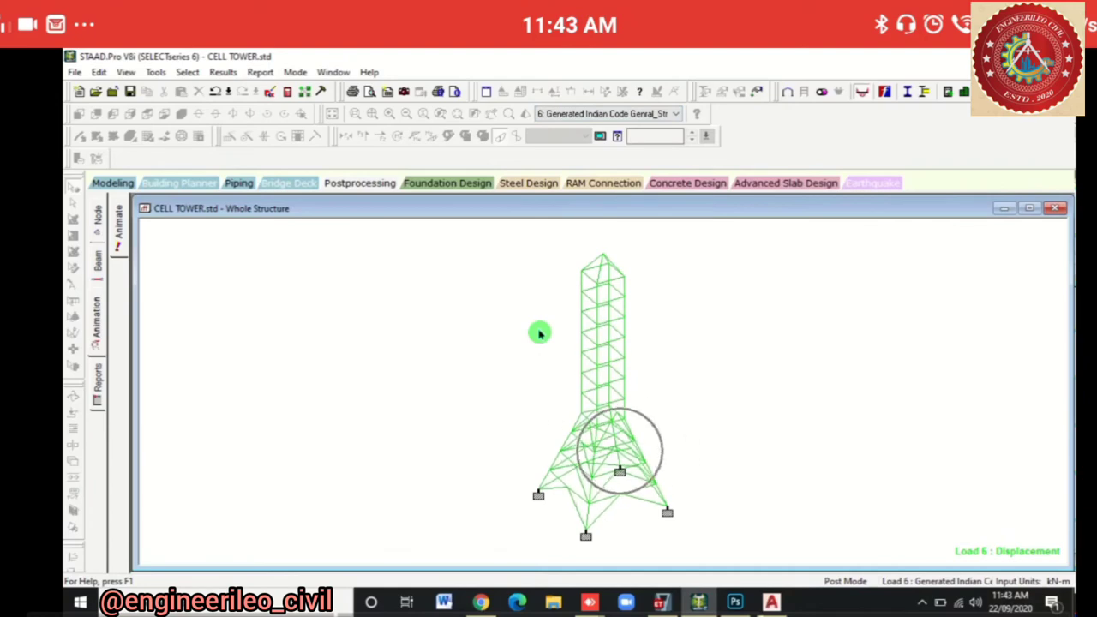
{"action": "key", "text": "alt+Down"}
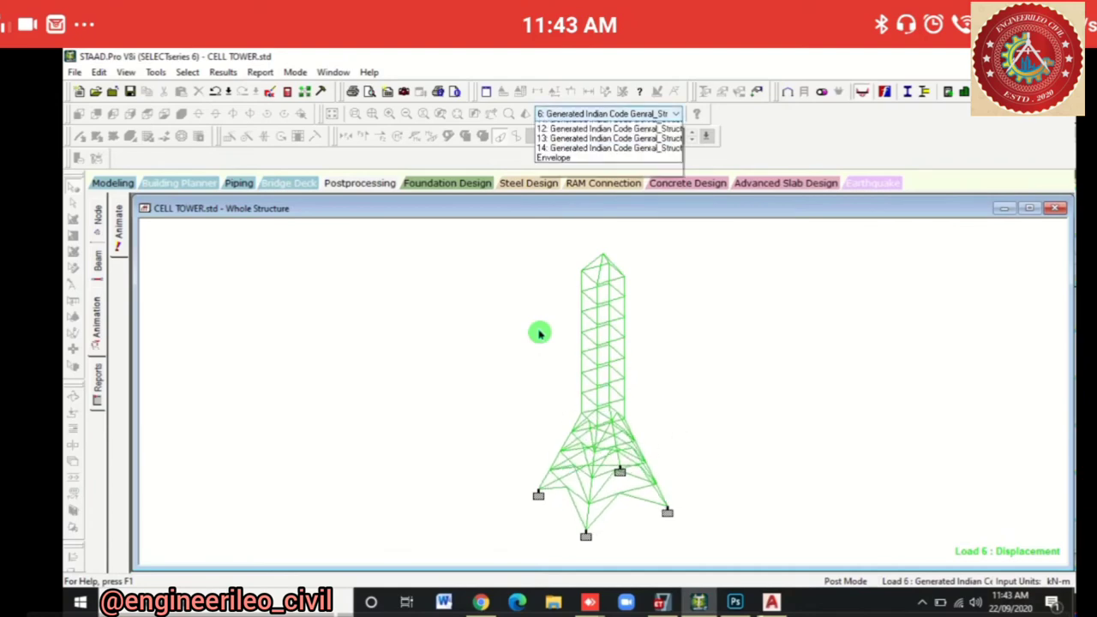
{"action": "key", "text": "Escape"}
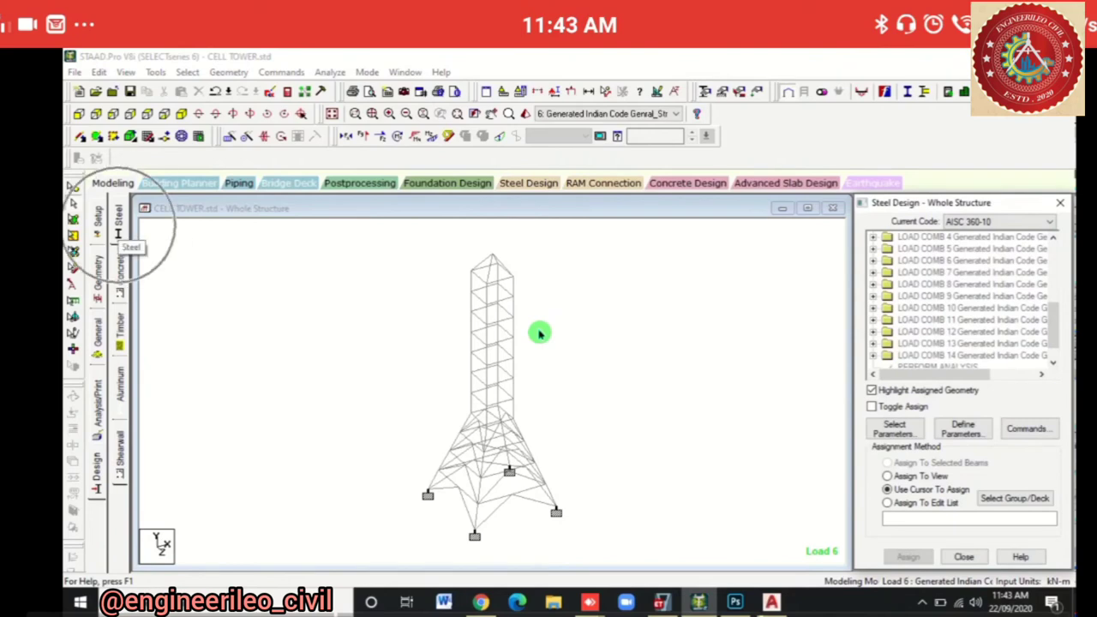
Set the current steel design code to IS800 2007 LSD.
{"action": "key", "text": "alt+Down"}
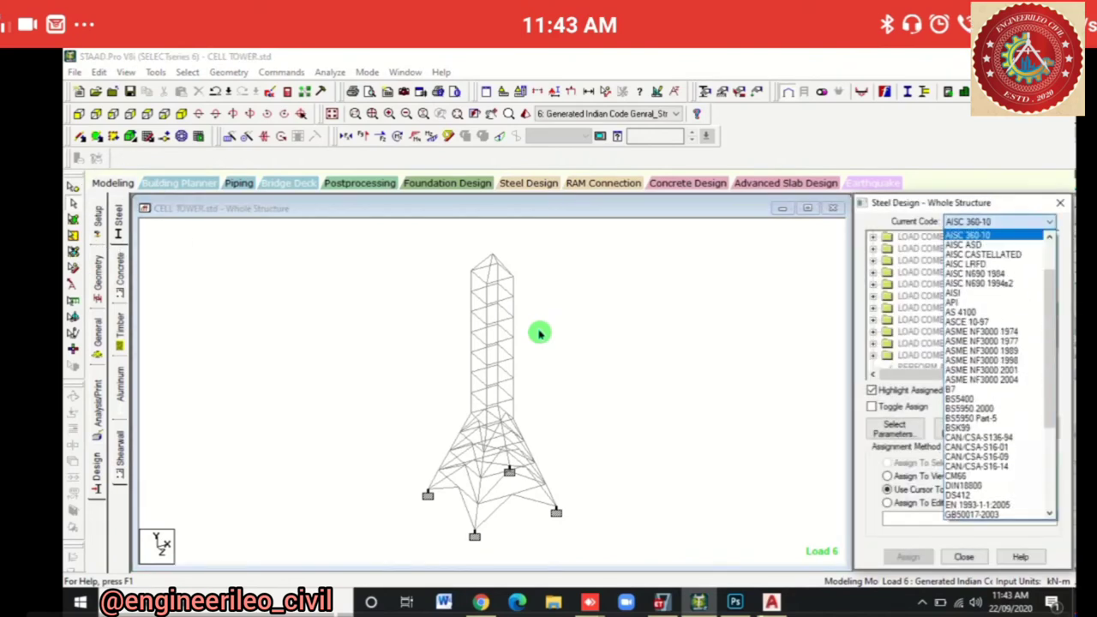
{"action": "key", "text": "Down"}
{"action": "key", "text": "Down"}
{"action": "key", "text": "Down"}
{"action": "key", "text": "Down"}
{"action": "key", "text": "Down"}
{"action": "key", "text": "Down"}
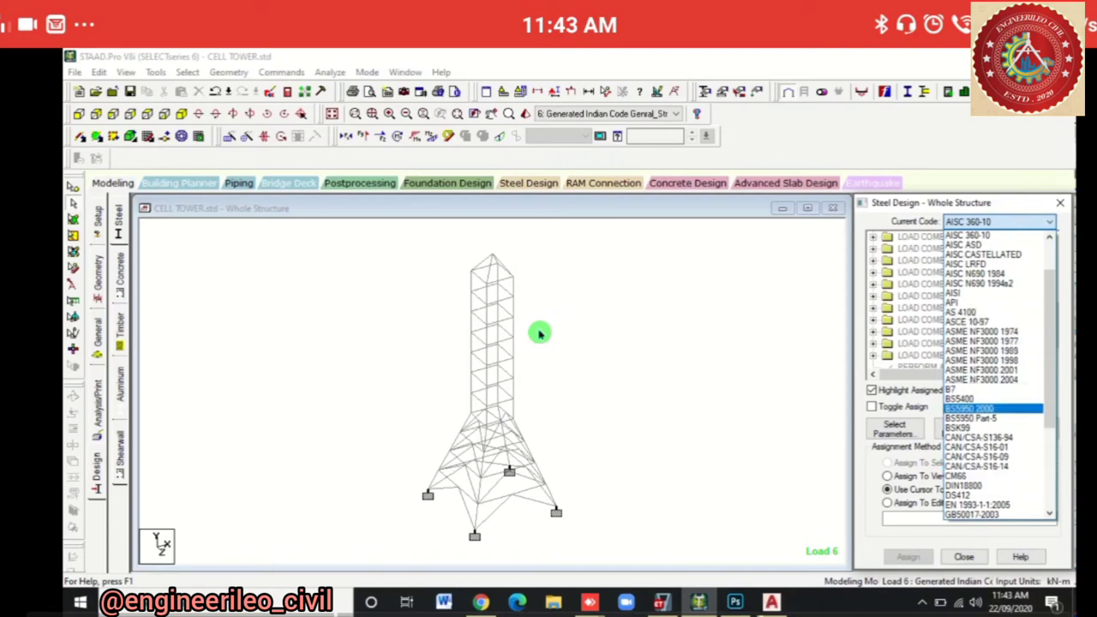
{"action": "scroll", "coordinate": [995, 377], "scroll_direction": "down", "scroll_amount": 1}
{"action": "scroll", "coordinate": [994, 377], "scroll_direction": "down", "scroll_amount": 5}
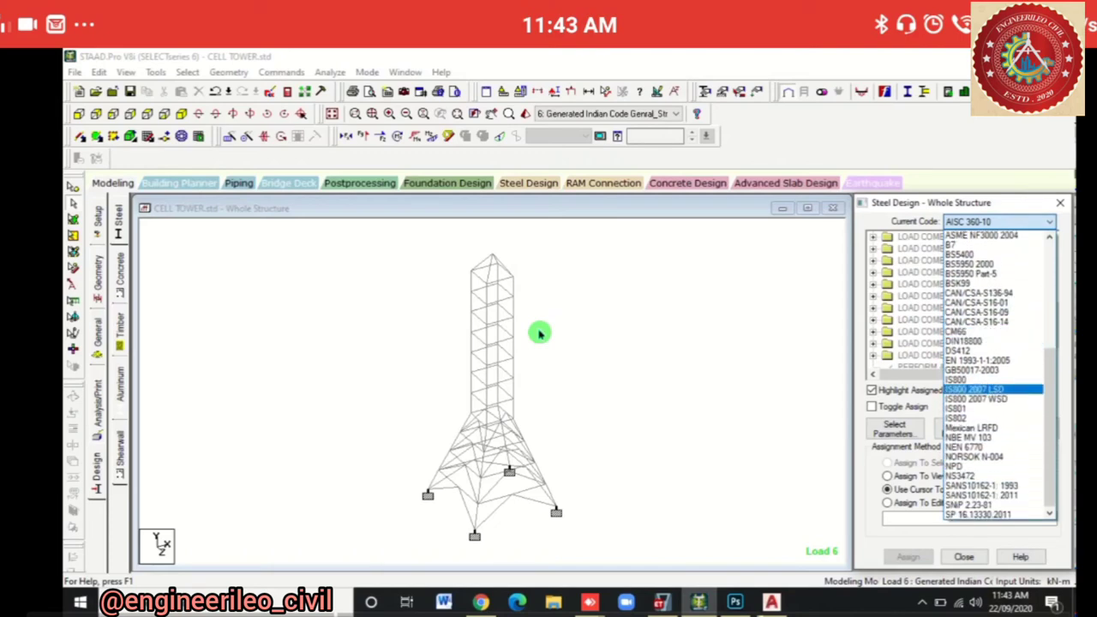
{"action": "key", "text": "Return"}
Clear all selected design parameters and move only the Track parameter back into the selection.
{"action": "key", "text": "Return"}
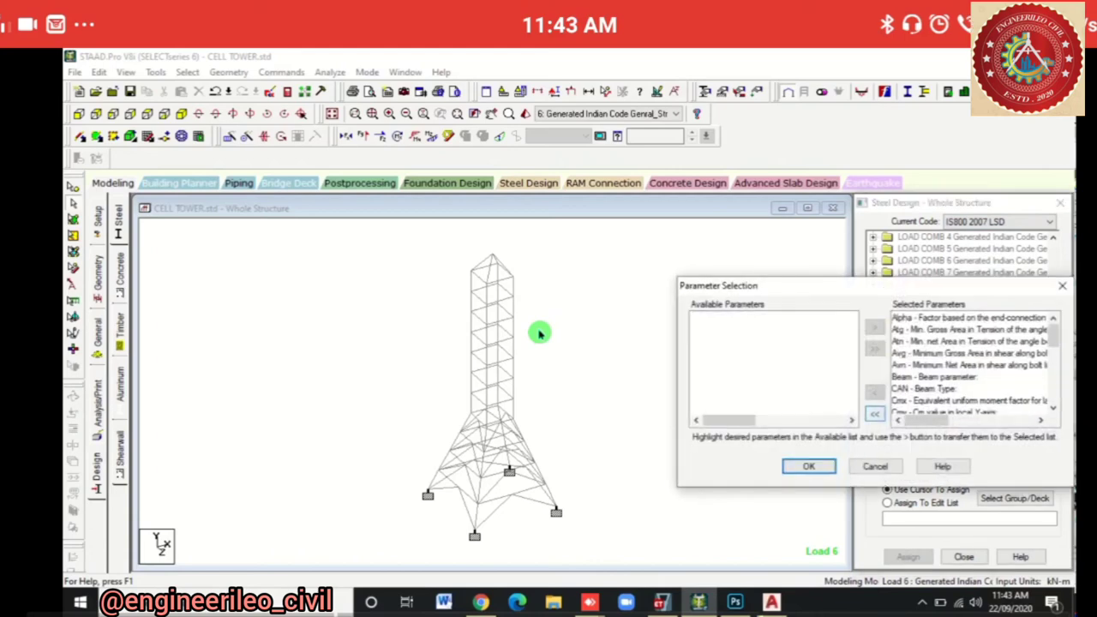
{"action": "key", "text": "space"}
{"action": "key", "text": "Page_Down"}
{"action": "key", "text": "Page_Down"}
{"action": "key", "text": "Page_Down"}
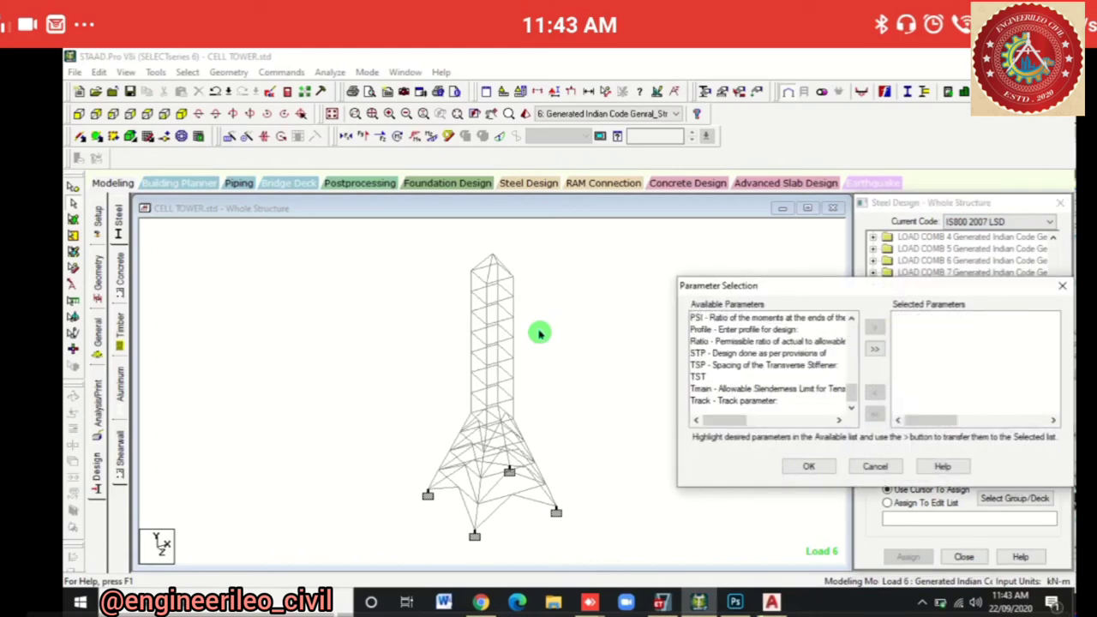
{"action": "key", "text": "End"}
{"action": "key", "text": "Tab"}
{"action": "key", "text": "space"}
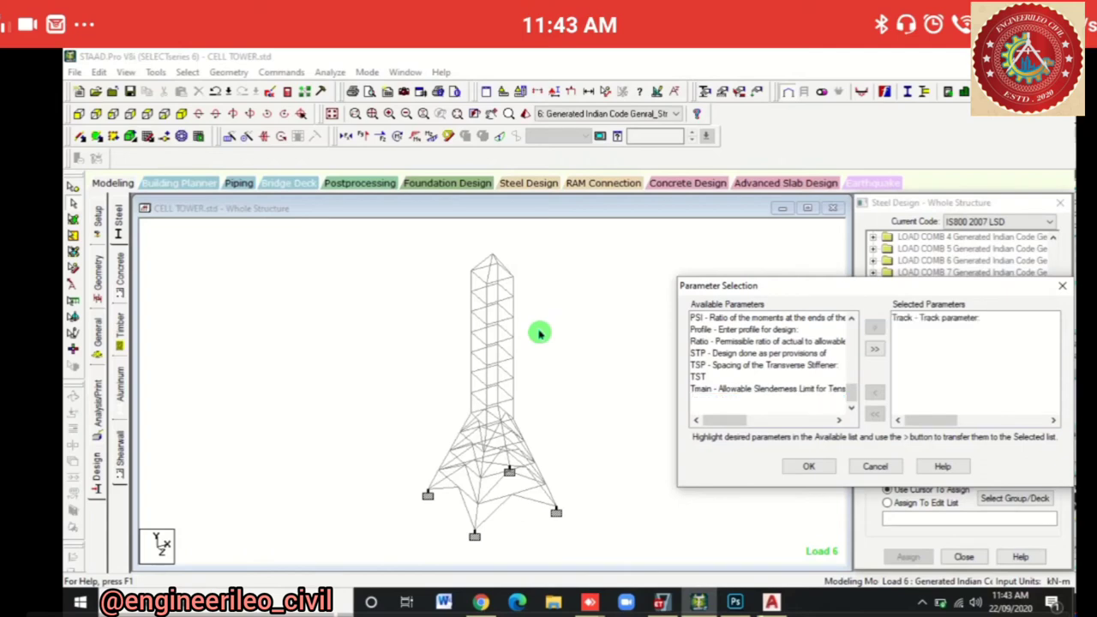
Add Fyld, the yield strength of steel, to the selected parameters and accept the selection.
{"action": "key", "text": "Page_Up"}
{"action": "key", "text": "Page_Up"}
{"action": "key", "text": "Page_Up"}
{"action": "key", "text": "Page_Up"}
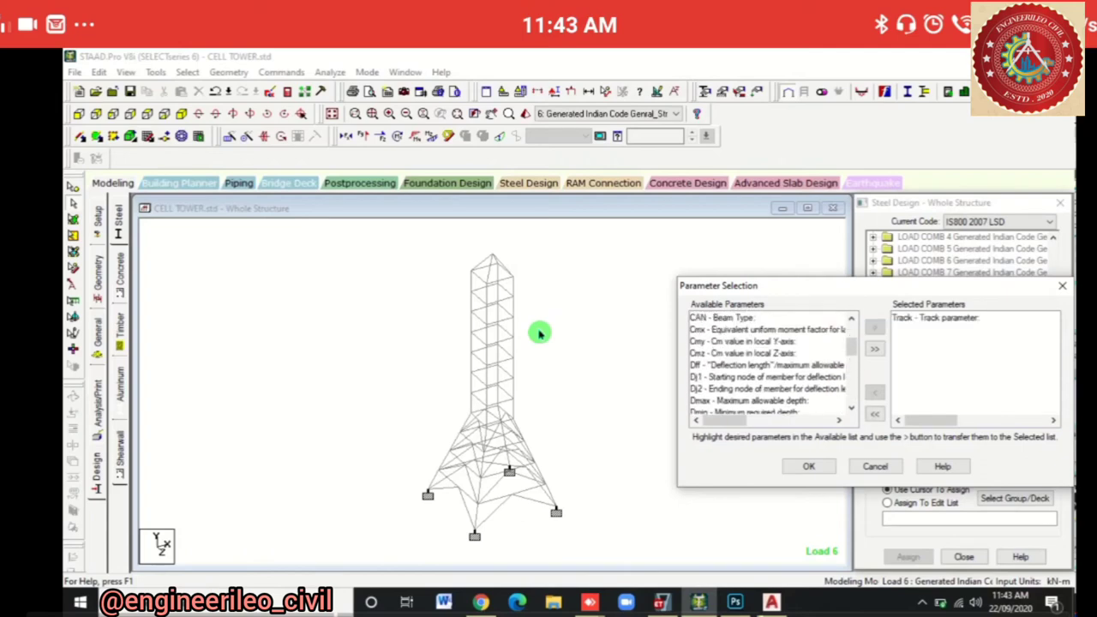
{"action": "key", "text": "Page_Up"}
{"action": "key", "text": "Down"}
{"action": "key", "text": "Down"}
{"action": "key", "text": "Down"}
{"action": "key", "text": "Down"}
{"action": "key", "text": "Down"}
{"action": "key", "text": "Down"}
{"action": "key", "text": "Down"}
{"action": "key", "text": "Down"}
{"action": "key", "text": "Down"}
{"action": "key", "text": "Down"}
{"action": "key", "text": "Down"}
{"action": "key", "text": "Down"}
{"action": "key", "text": "Down"}
{"action": "key", "text": "Down"}
{"action": "key", "text": "Down"}
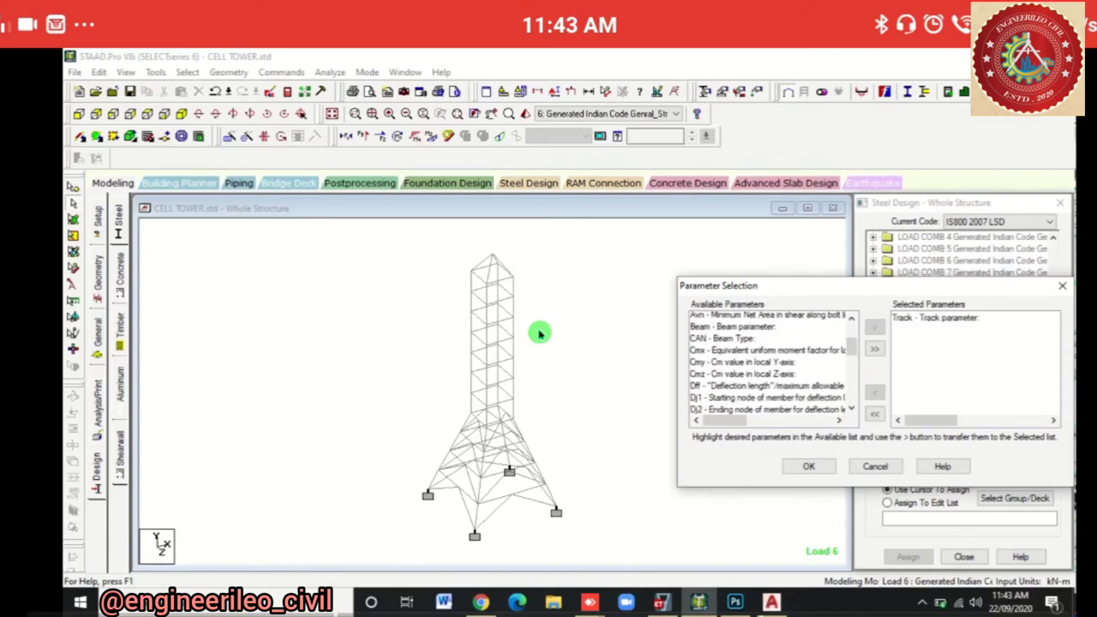
{"action": "key", "text": "space"}
{"action": "key", "text": "Tab"}
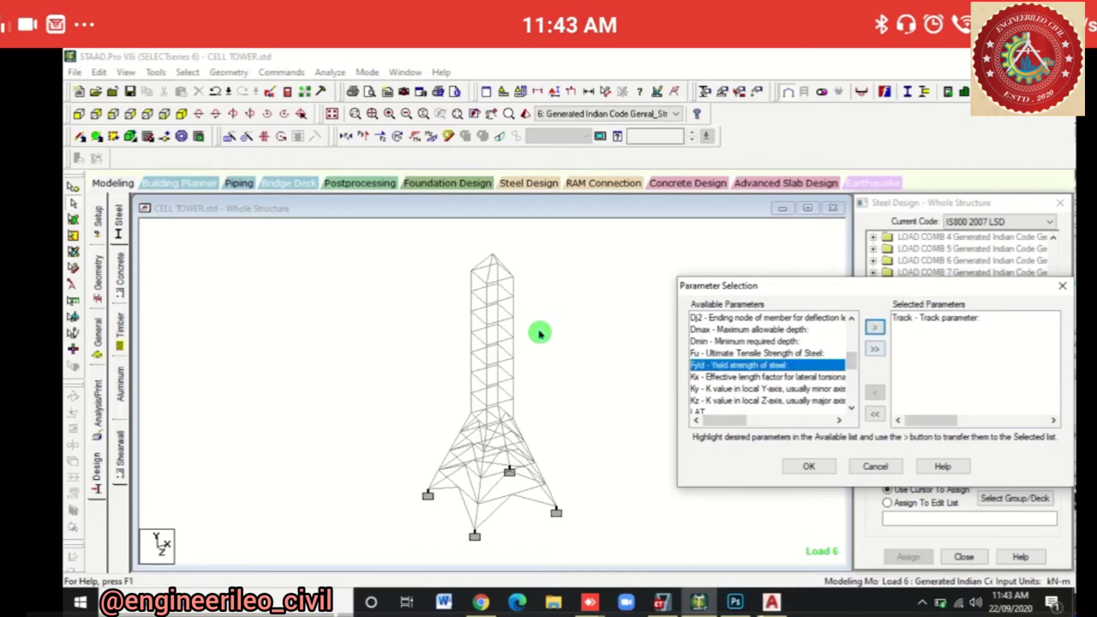
{"action": "key", "text": "space"}
{"action": "key", "text": "space"}
Define the FYLD parameter with a steel yield strength of 500000 kN/m2 and add it.
{"action": "key", "text": "Tab"}
{"action": "key", "text": "space"}
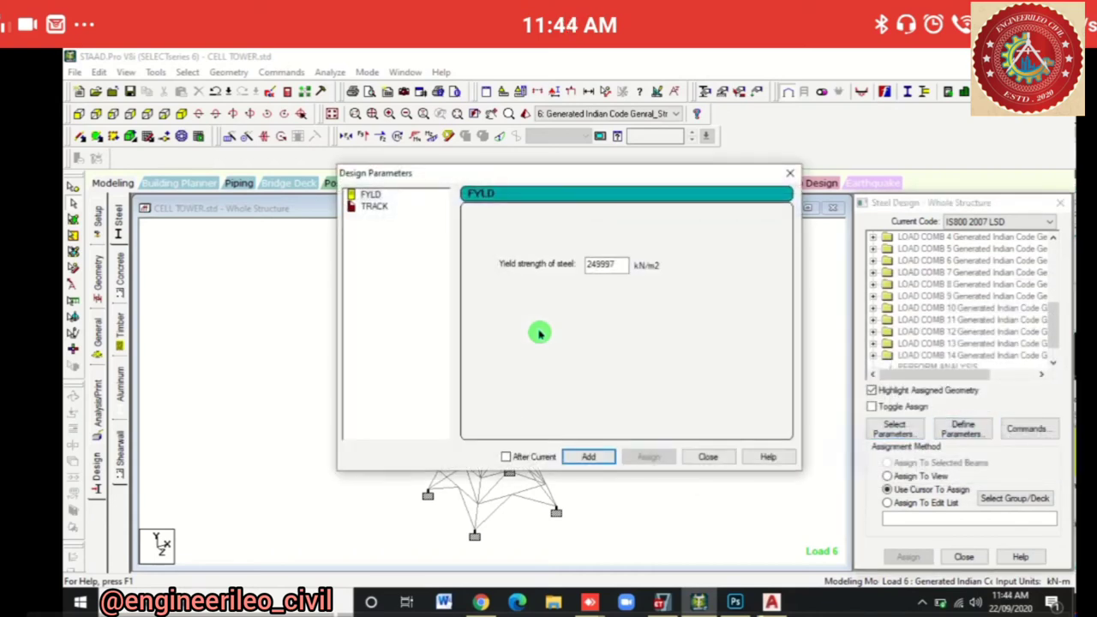
{"action": "key", "text": "Tab"}
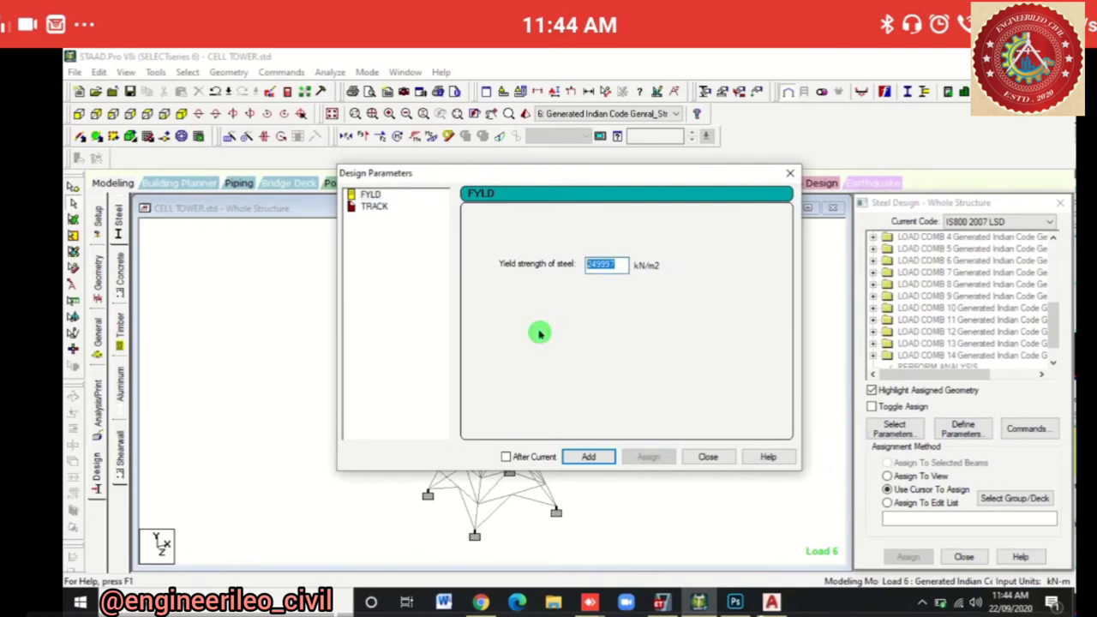
{"action": "type", "text": "50000"}
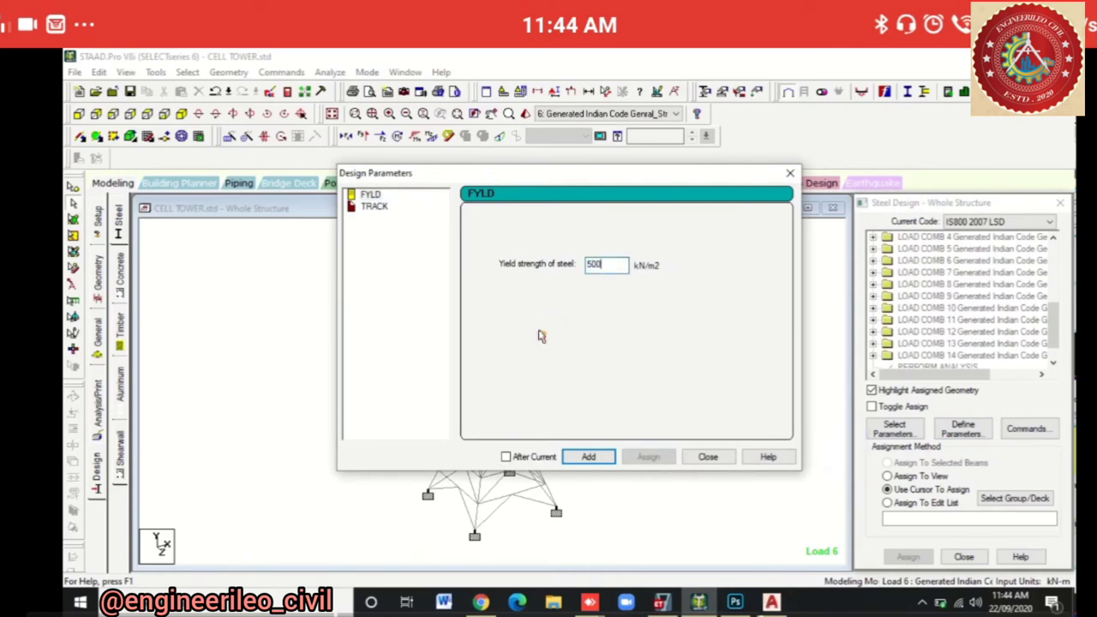
{"action": "key", "text": "Return"}
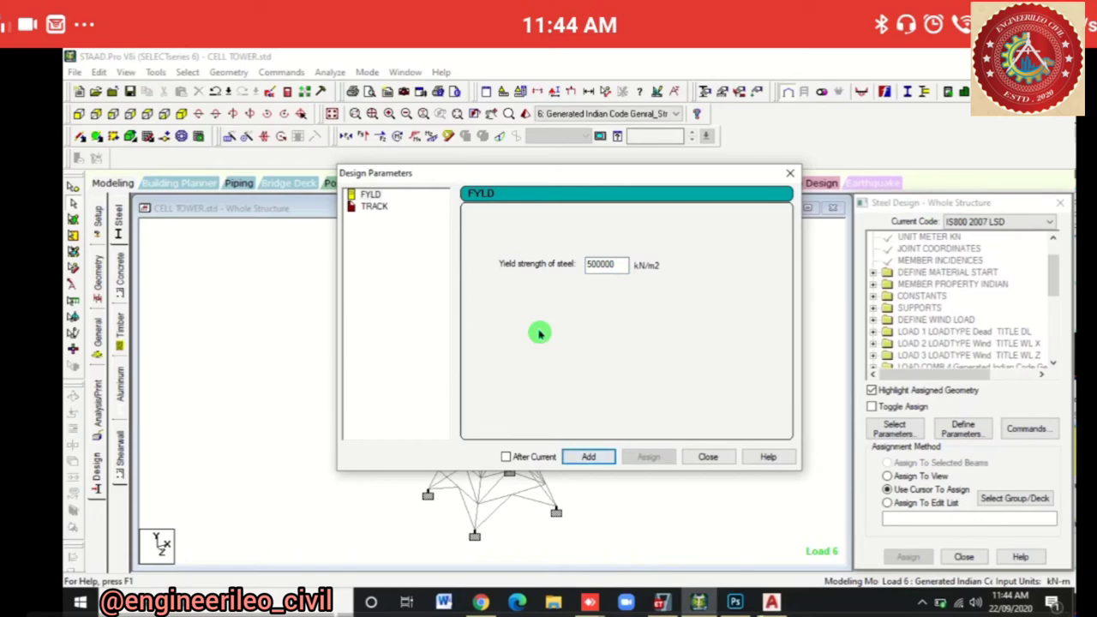
Add the TRACK parameter with option 2, printing the design output at maximum detail level, and finish defining parameters.
{"action": "key", "text": "Down"}
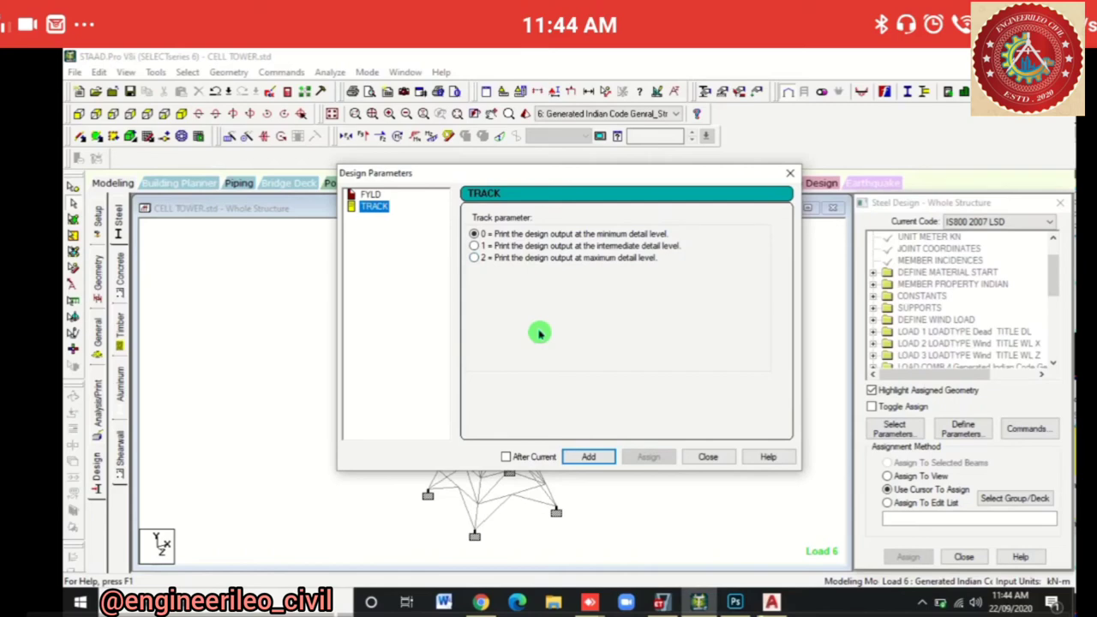
{"action": "key", "text": "Tab"}
{"action": "key", "text": "Down"}
{"action": "key", "text": "Down"}
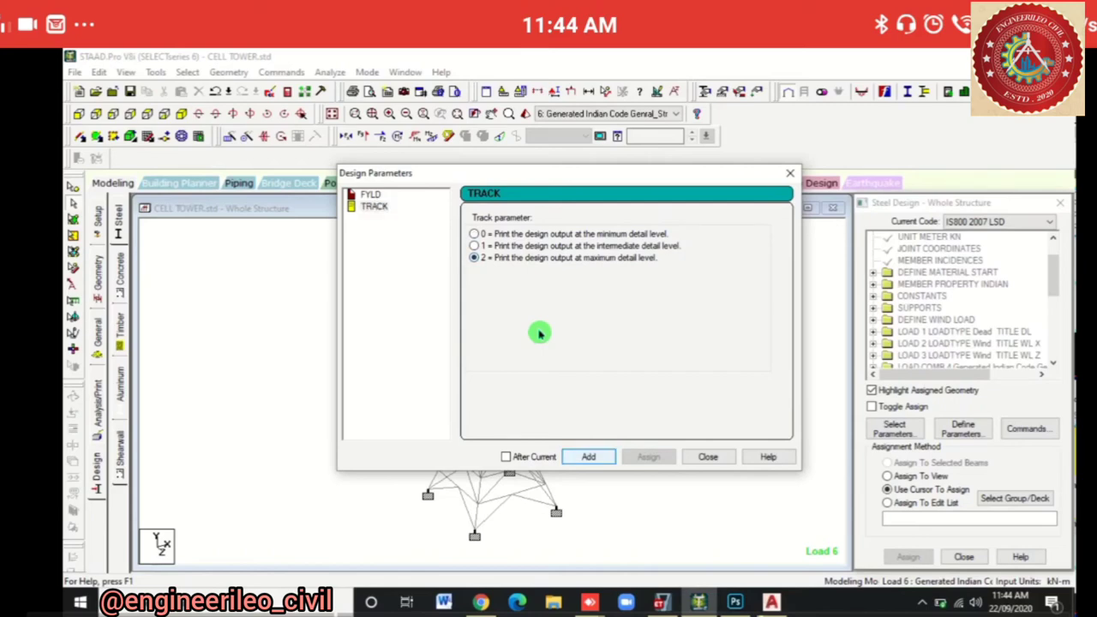
{"action": "key", "text": "Escape"}
Add the CHECK CODE and MEMBER TAKE OFF design commands.
{"action": "key", "text": "Tab"}
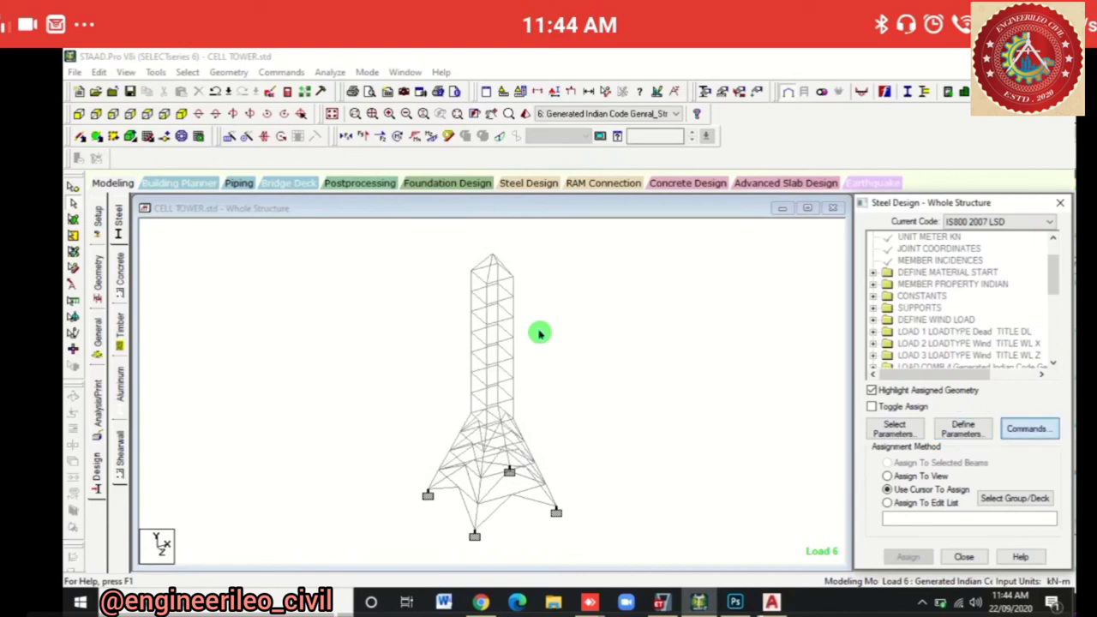
{"action": "key", "text": "Return"}
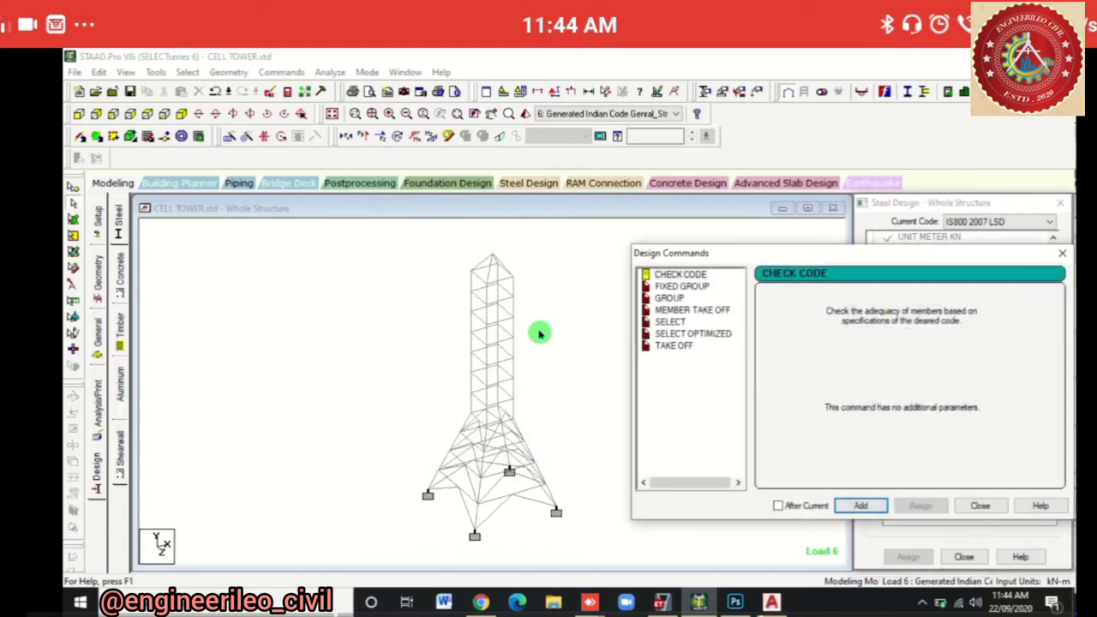
{"action": "key", "text": "Tab"}
{"action": "key", "text": "Tab"}
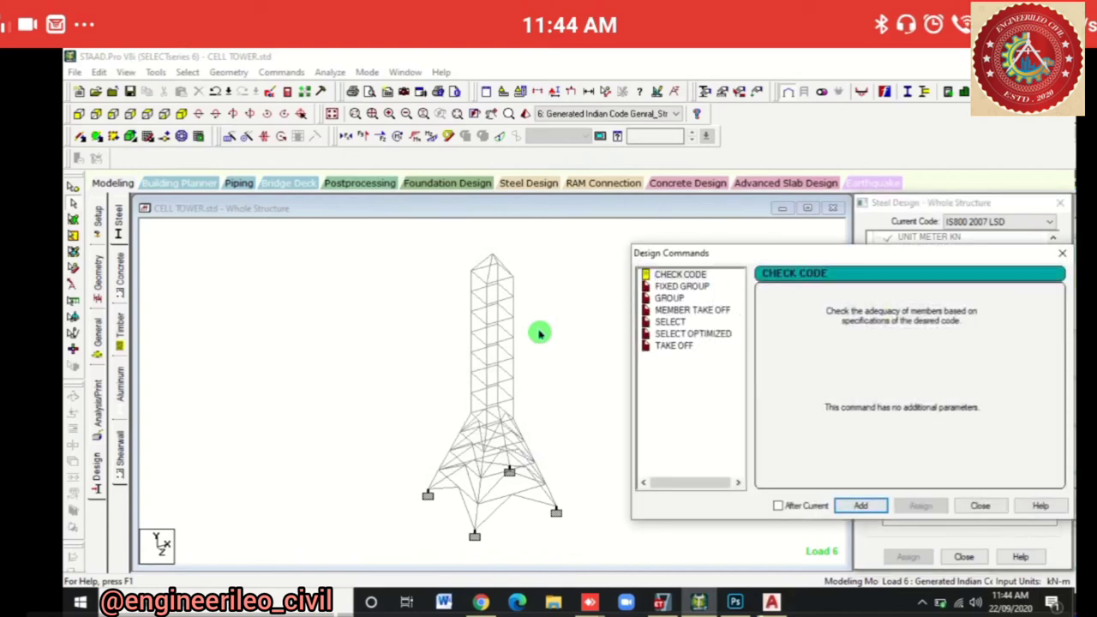
{"action": "key", "text": "Tab"}
{"action": "key", "text": "Down"}
{"action": "key", "text": "Down"}
{"action": "key", "text": "Down"}
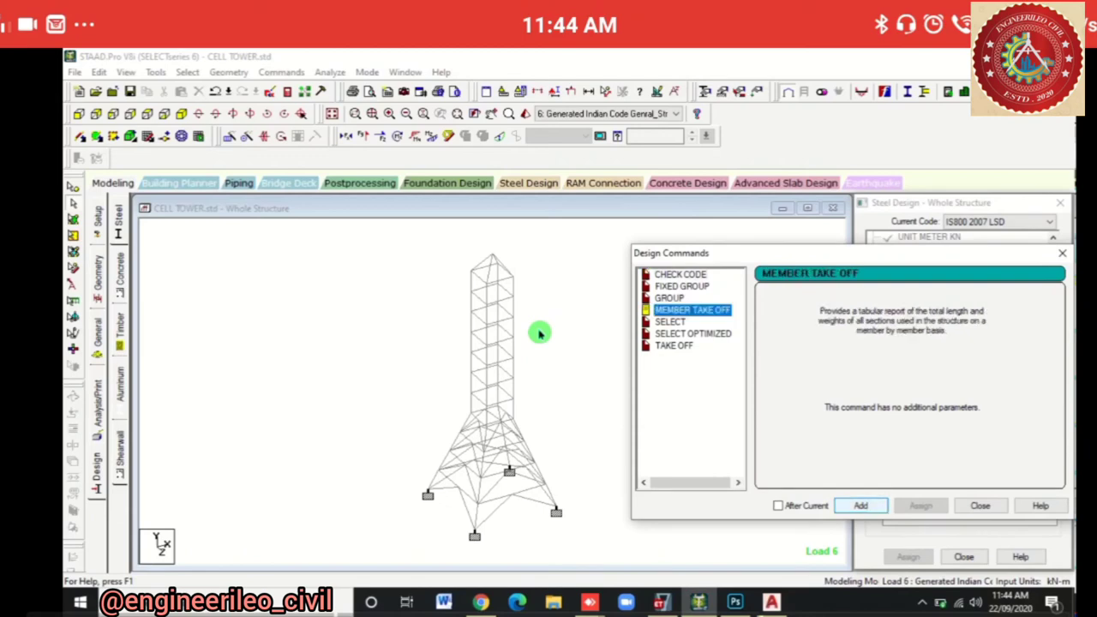
{"action": "key", "text": "Tab"}
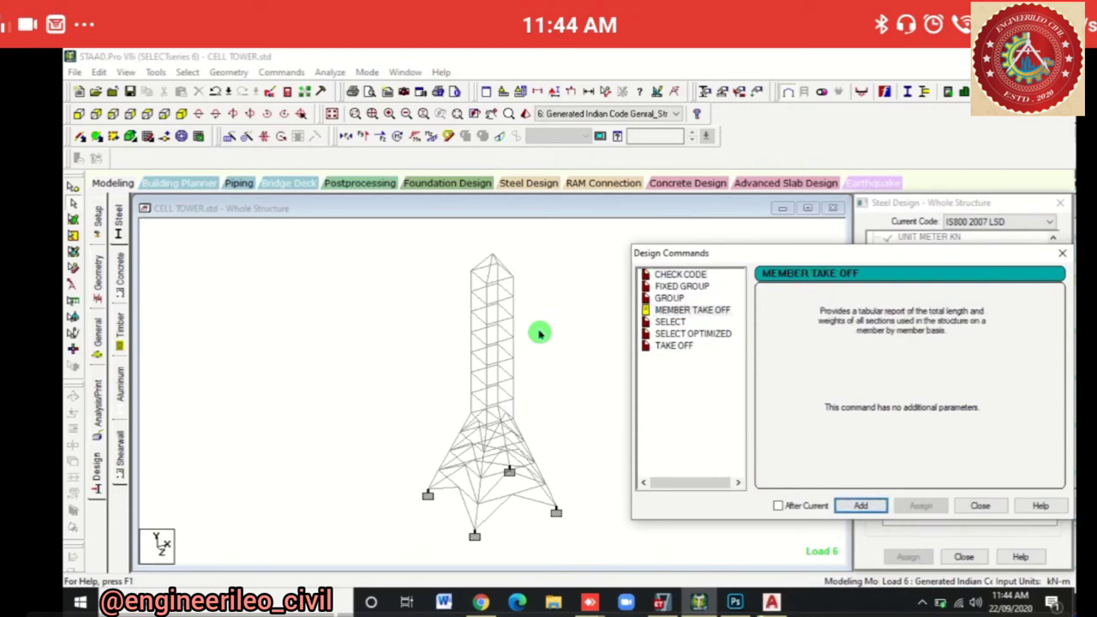
Add the SELECT and TAKE OFF design commands and close the design commands dialog.
{"action": "key", "text": "Tab"}
{"action": "key", "text": "Down"}
{"action": "key", "text": "Tab"}
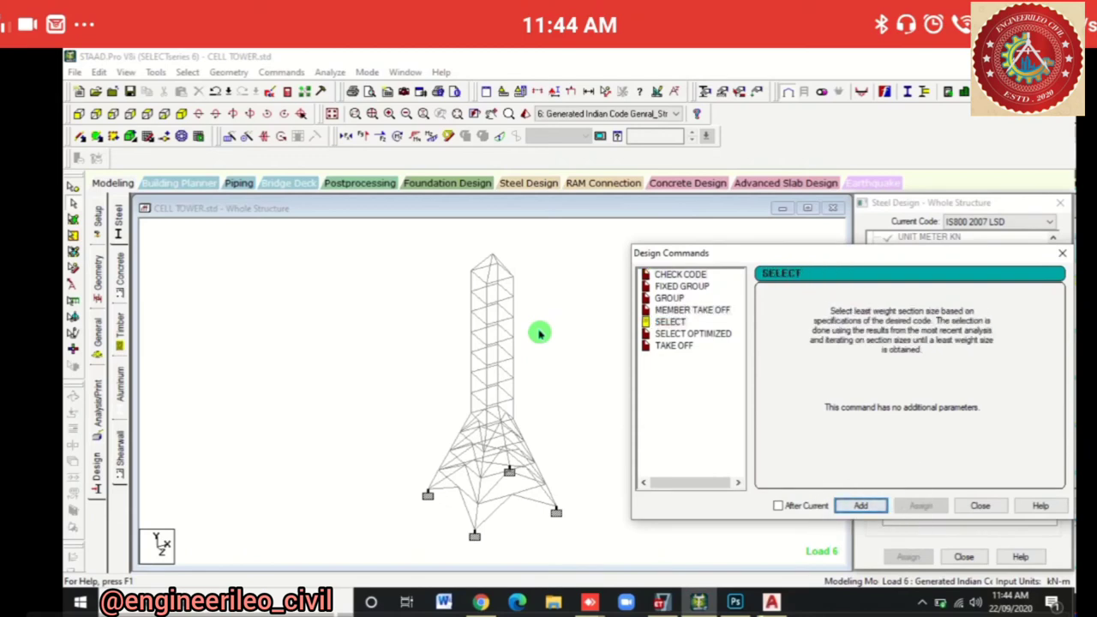
{"action": "key", "text": "Tab"}
{"action": "key", "text": "Down"}
{"action": "key", "text": "Down"}
{"action": "key", "text": "Tab"}
{"action": "key", "text": "Return"}
{"action": "key", "text": "Tab"}
{"action": "key", "text": "Return"}
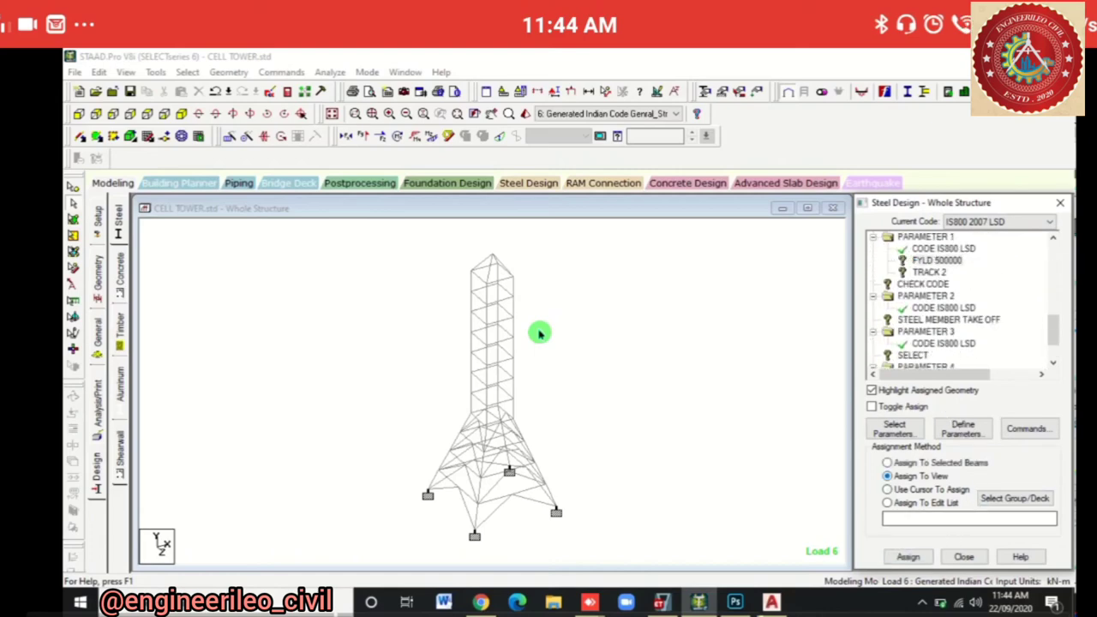
Assign the FYLD 500000 and TRACK 2 parameters to the whole tower in view.
{"action": "key", "text": "Return"}
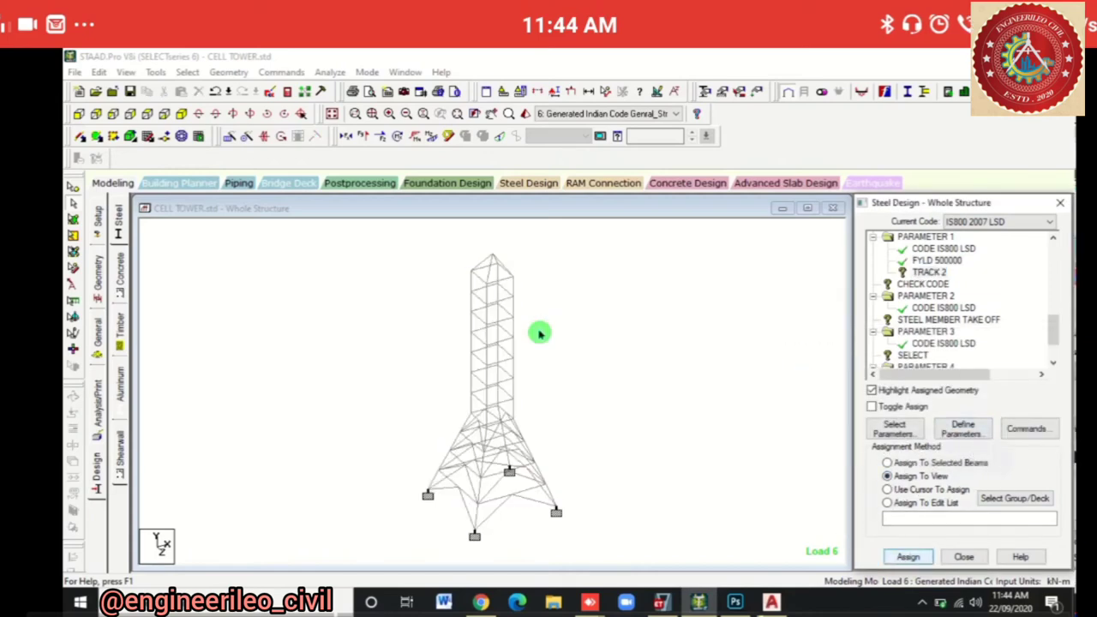
{"action": "left_click", "coordinate": [909, 556]}
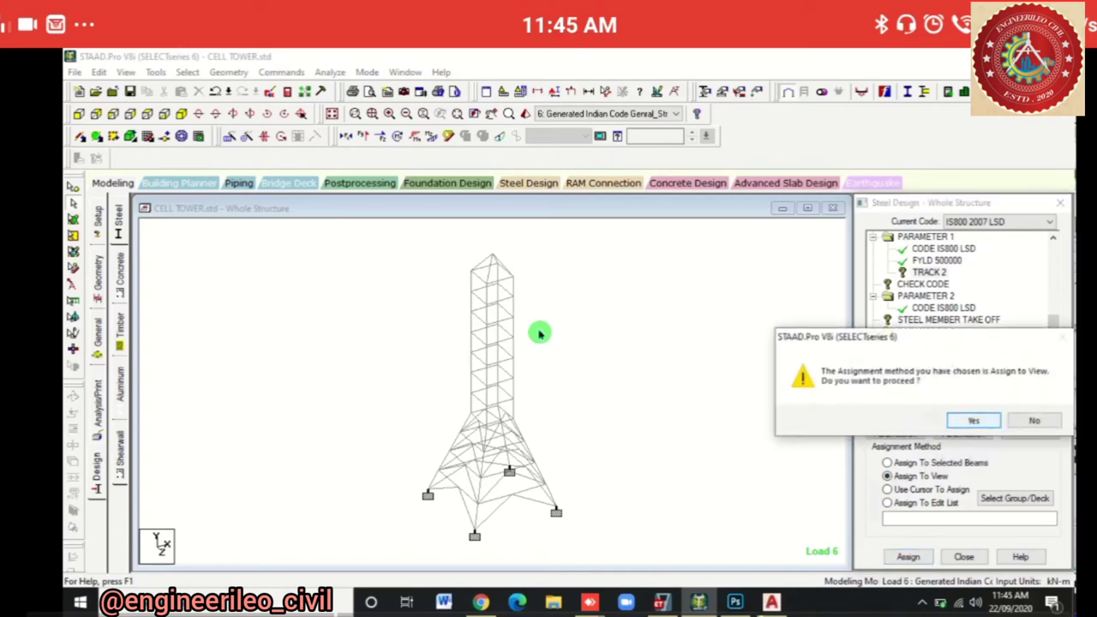
{"action": "key", "text": "Return"}
Assign the CHECK CODE and STEEL MEMBER TAKE OFF commands to all tower members in view.
{"action": "left_click", "coordinate": [923, 284]}
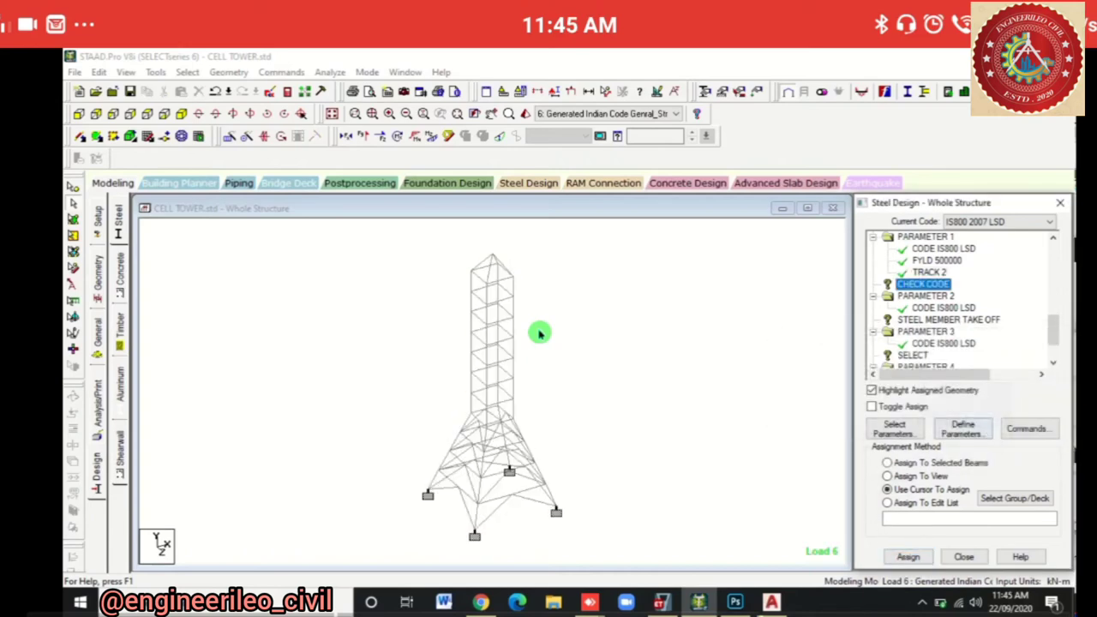
{"action": "left_click", "coordinate": [887, 476]}
{"action": "left_click", "coordinate": [908, 557]}
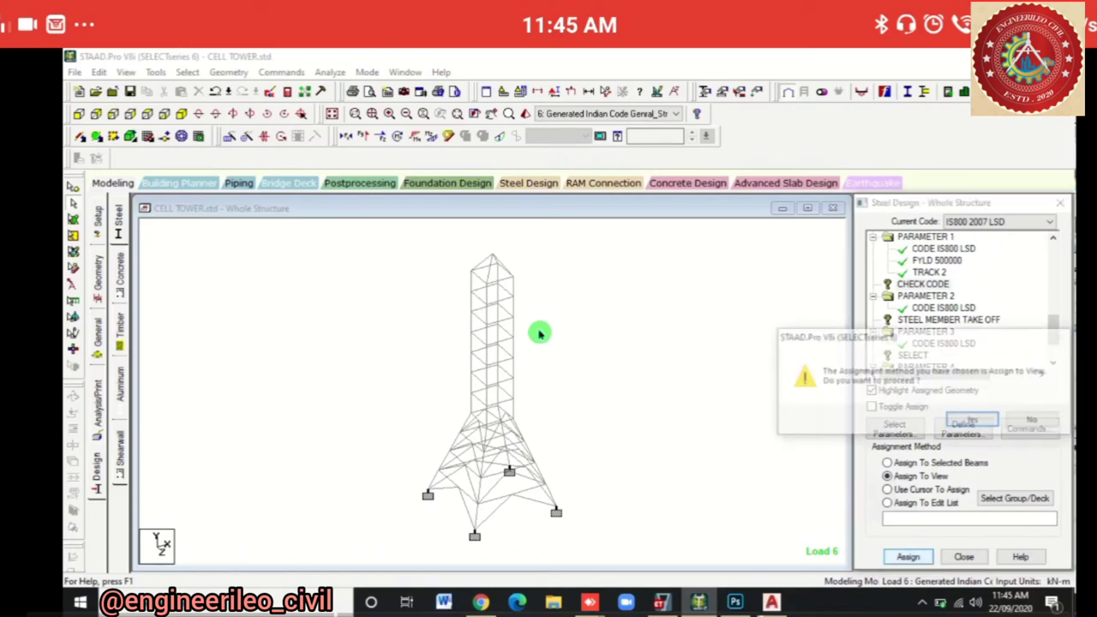
{"action": "key", "text": "Return"}
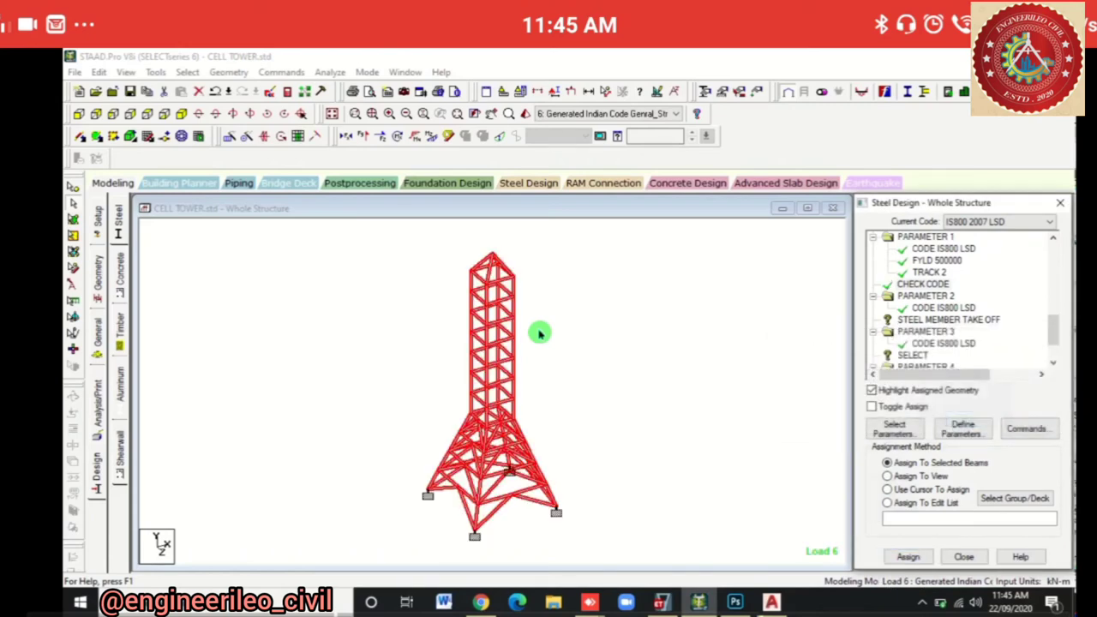
{"action": "left_click", "coordinate": [947, 319]}
{"action": "left_click", "coordinate": [887, 476]}
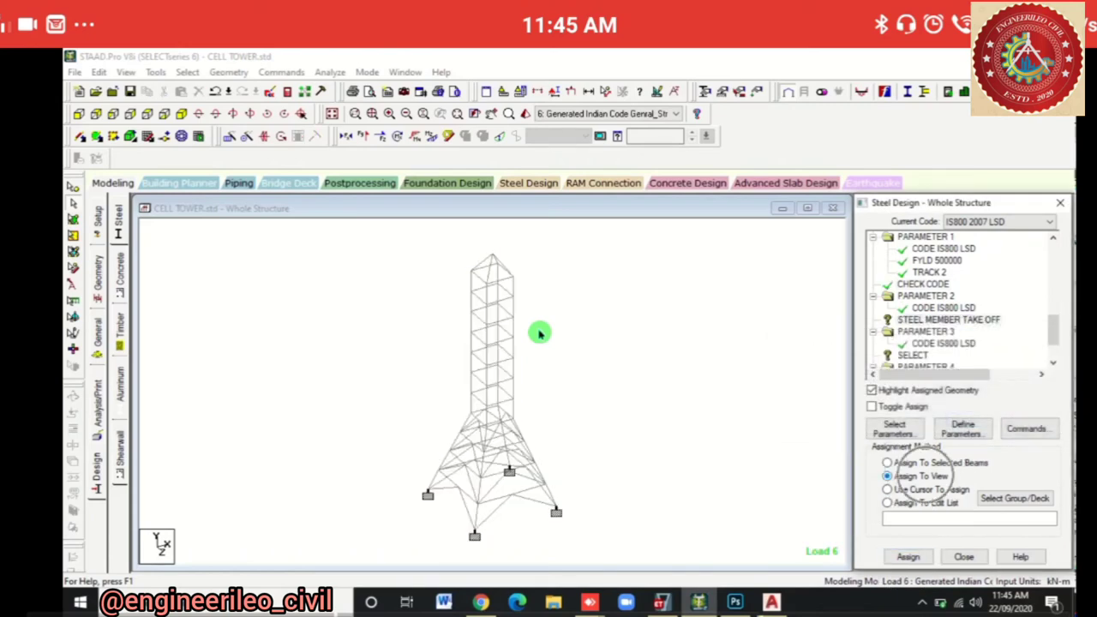
{"action": "left_click", "coordinate": [908, 556]}
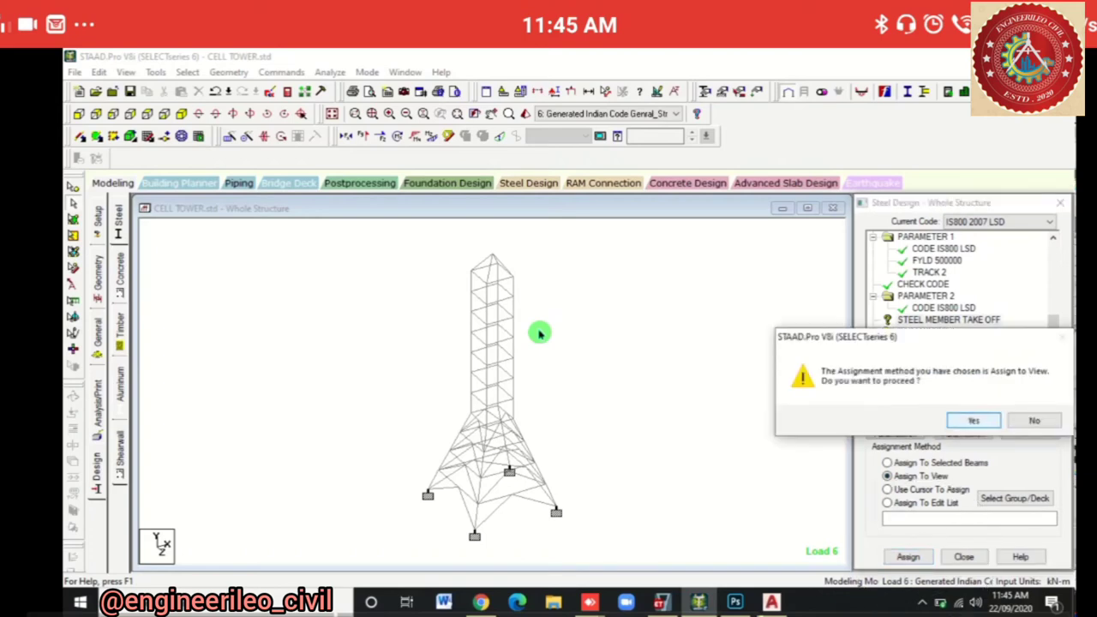
{"action": "left_click", "coordinate": [973, 420]}
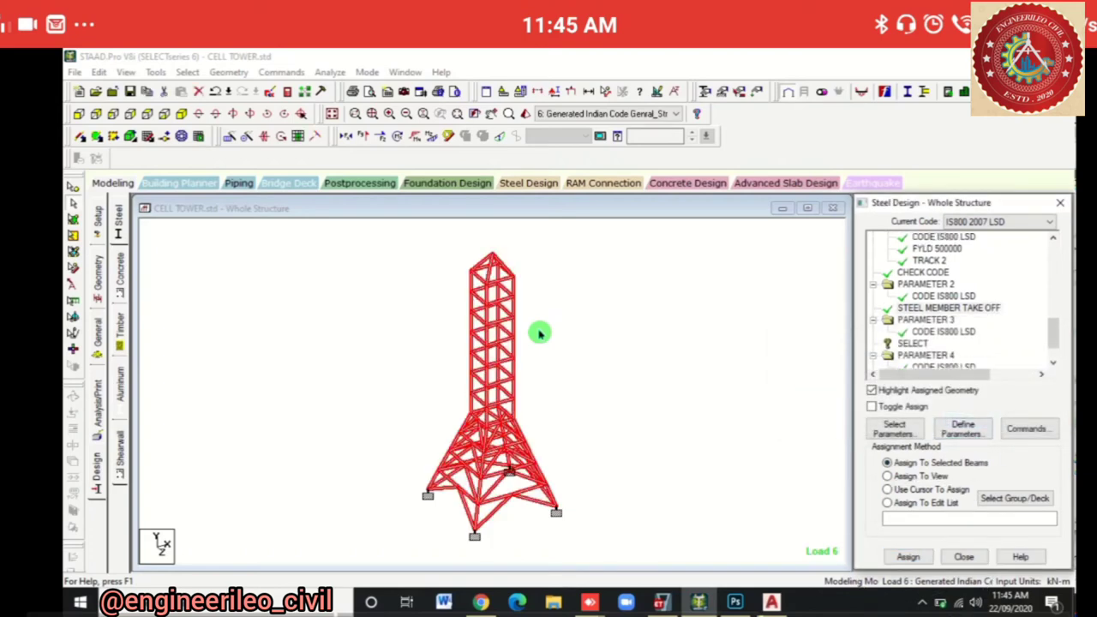
Assign the SELECT and STEEL TAKE OFF commands to all tower members in view.
{"action": "left_click", "coordinate": [913, 343]}
{"action": "left_click", "coordinate": [887, 476]}
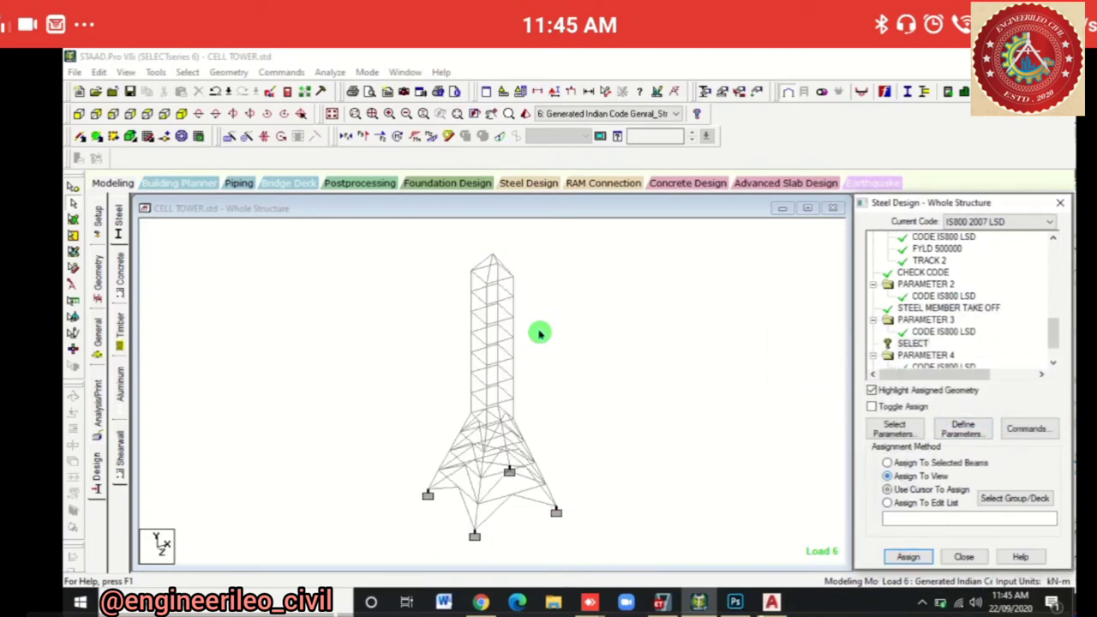
{"action": "left_click", "coordinate": [909, 557]}
{"action": "left_click", "coordinate": [971, 420]}
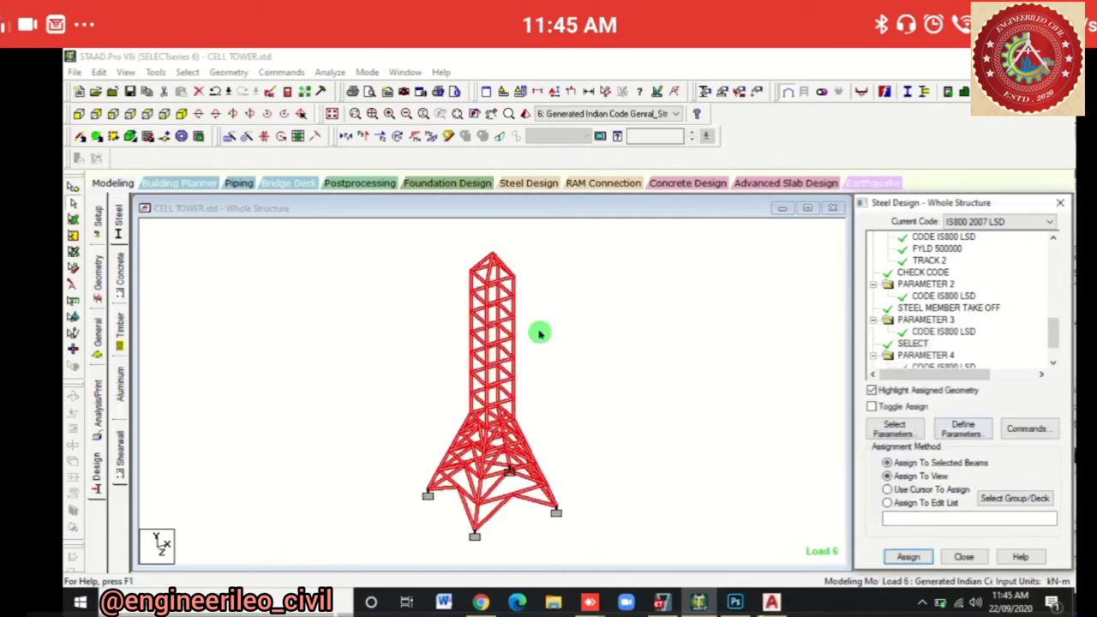
{"action": "left_click", "coordinate": [887, 476]}
{"action": "left_click", "coordinate": [908, 556]}
{"action": "key", "text": "Return"}
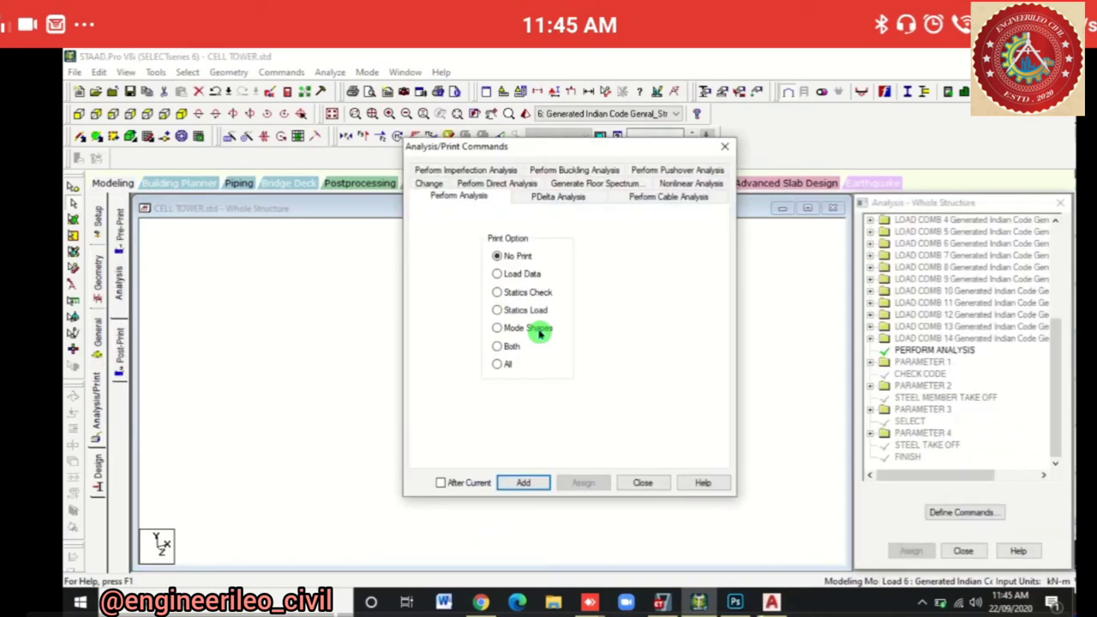
Add a Perform Analysis command with the All print option and close the analysis commands dialog.
{"action": "key", "text": "Up"}
{"action": "key", "text": "Return"}
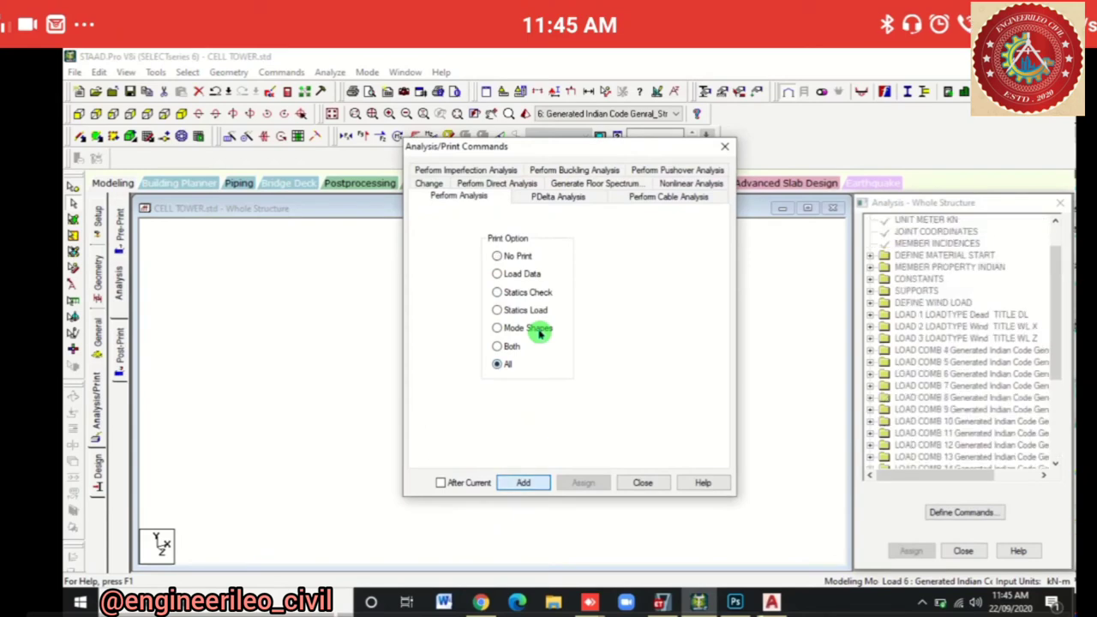
{"action": "key", "text": "Escape"}
Save the modified structure and run the analysis and design.
{"action": "key", "text": "alt+a"}
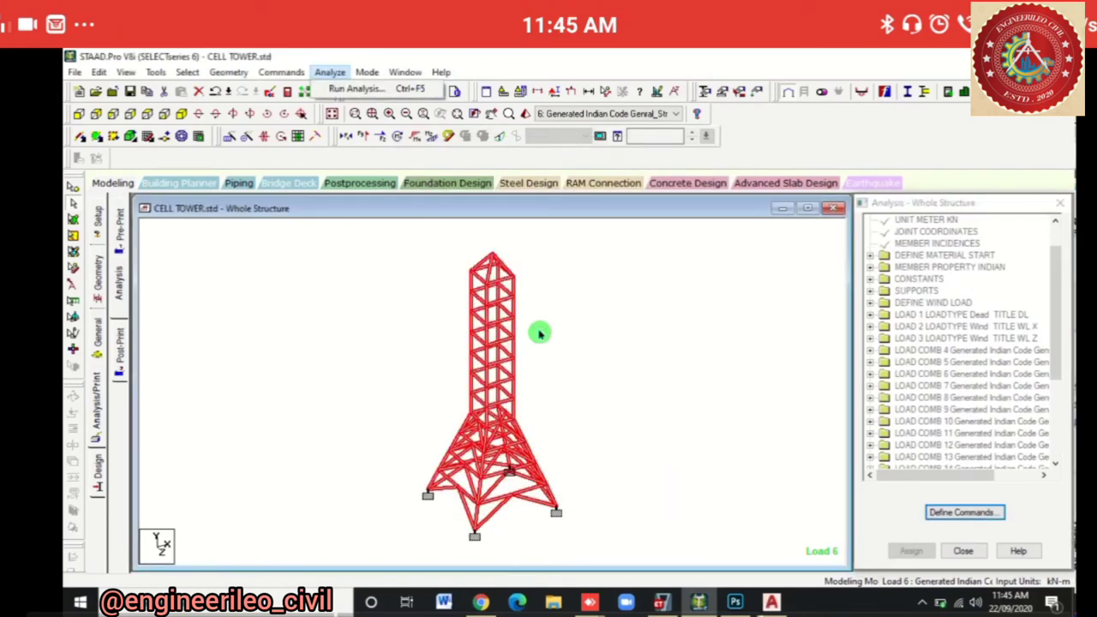
{"action": "key", "text": "Return"}
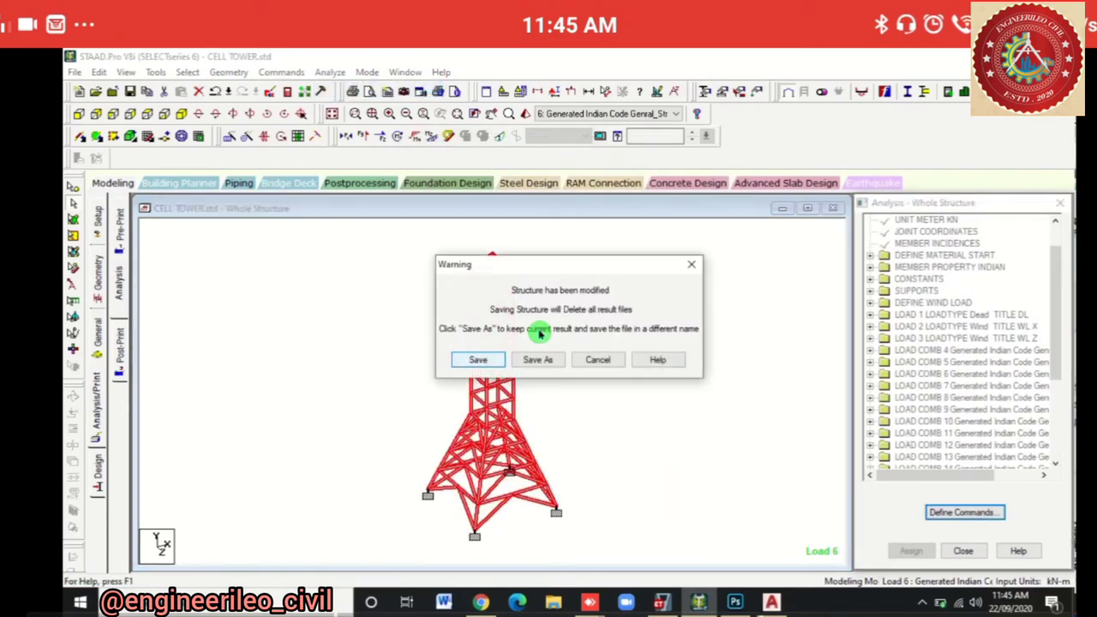
{"action": "key", "text": "Return"}
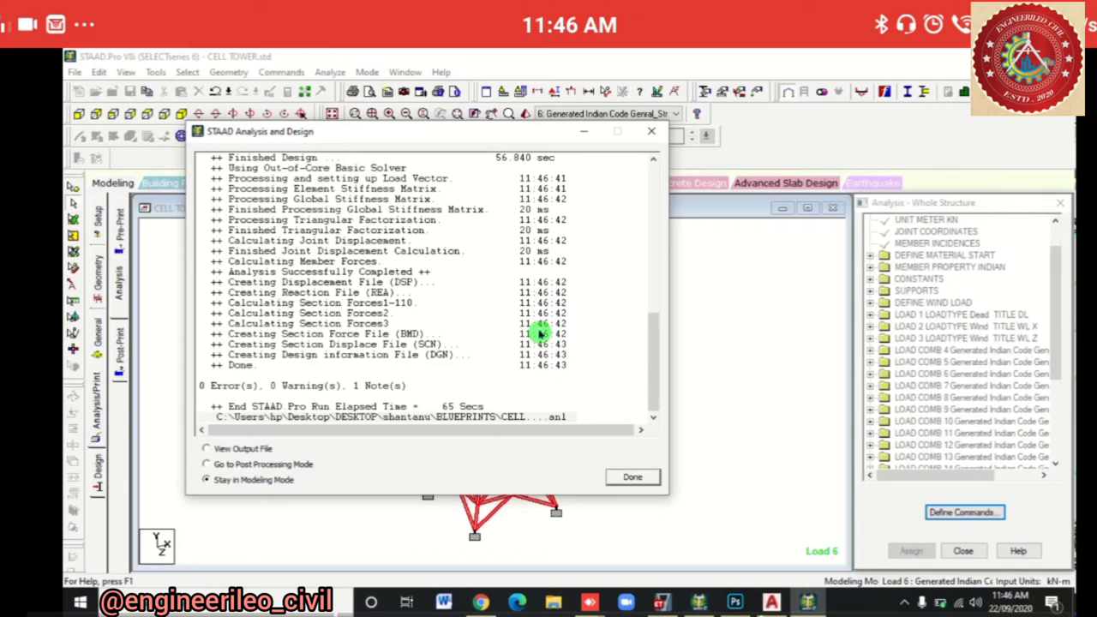
Open the analysis output file, examine the IS-800-2007-LSD code checking, member selection and load summaries, and close the output viewer.
{"action": "key", "text": "alt+v"}
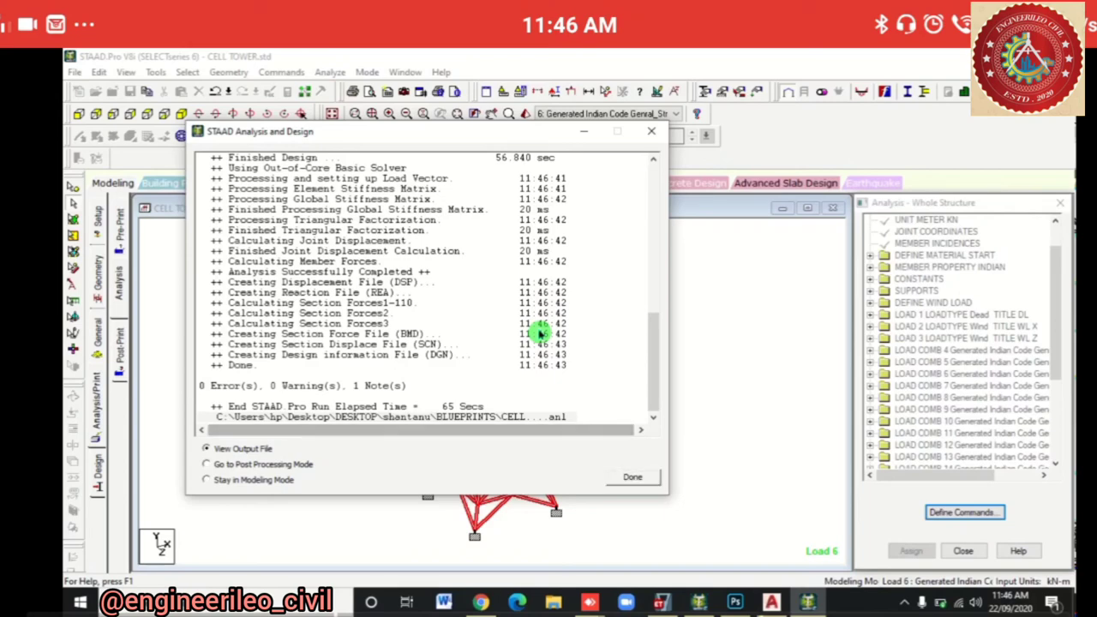
{"action": "key", "text": "Return"}
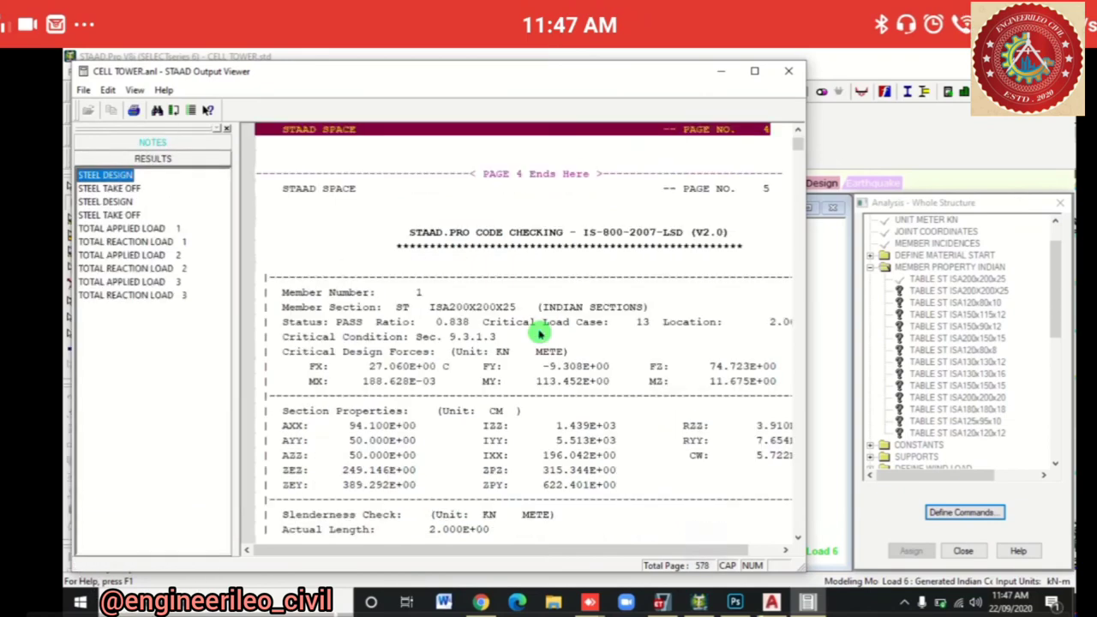
{"action": "scroll", "coordinate": [540, 334], "scroll_direction": "down", "scroll_amount": 2}
{"action": "scroll", "coordinate": [540, 334], "scroll_direction": "up", "scroll_amount": 3}
{"action": "scroll", "coordinate": [540, 334], "scroll_direction": "down", "scroll_amount": 5}
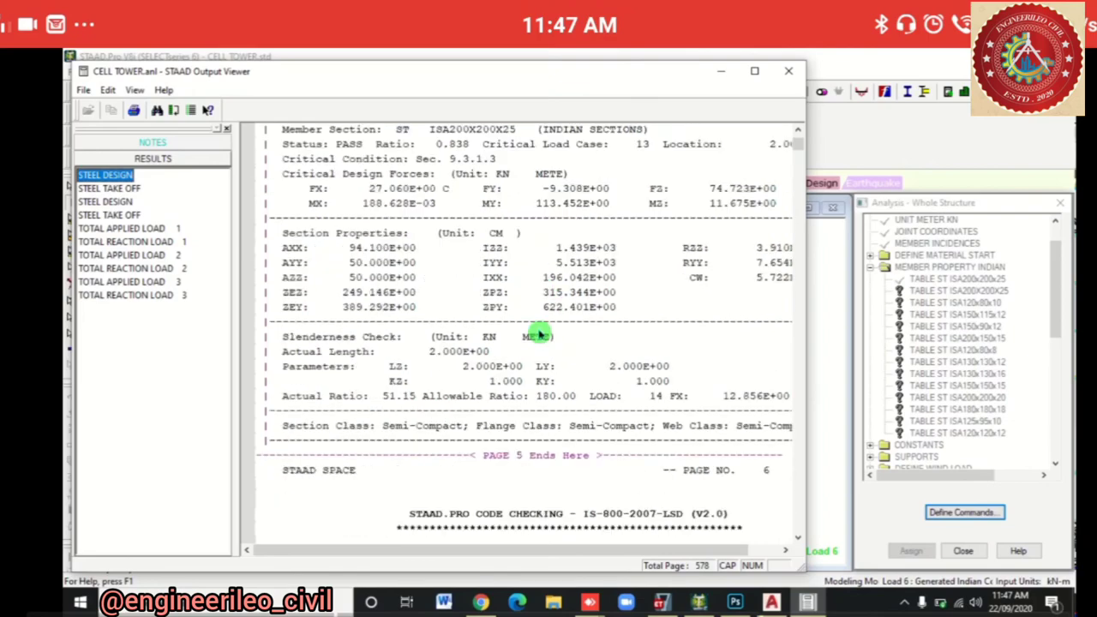
{"action": "scroll", "coordinate": [538, 335], "scroll_direction": "down", "scroll_amount": 8}
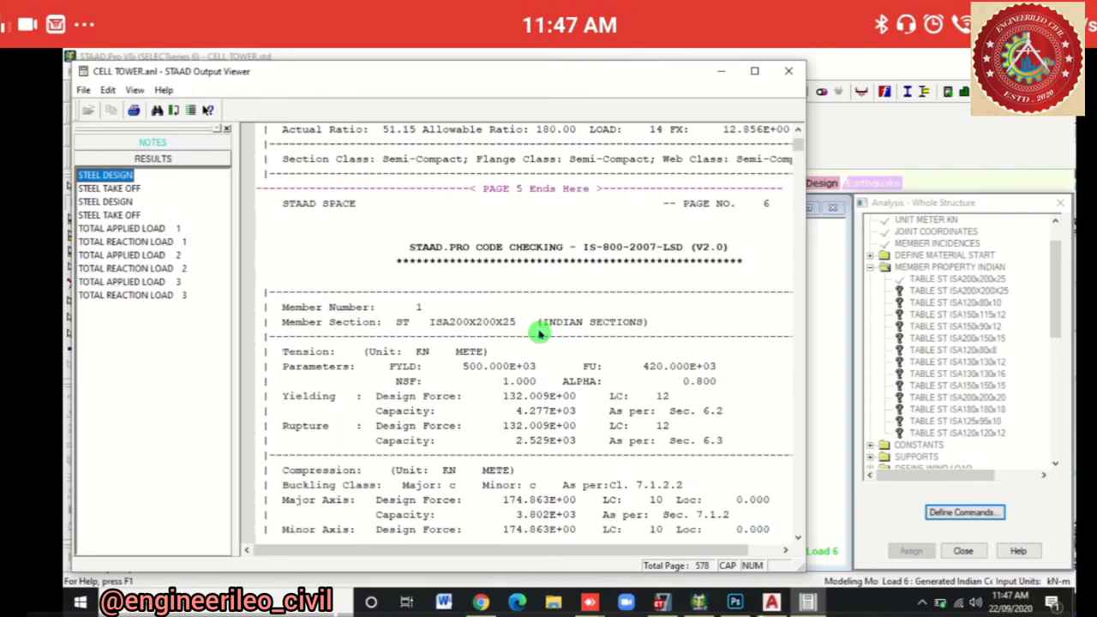
{"action": "scroll", "coordinate": [540, 334], "scroll_direction": "down", "scroll_amount": 5}
{"action": "scroll", "coordinate": [540, 334], "scroll_direction": "up", "scroll_amount": 8}
{"action": "scroll", "coordinate": [540, 335], "scroll_direction": "down", "scroll_amount": 8}
{"action": "scroll", "coordinate": [540, 334], "scroll_direction": "up", "scroll_amount": 7}
{"action": "scroll", "coordinate": [539, 335], "scroll_direction": "down", "scroll_amount": 20}
{"action": "scroll", "coordinate": [540, 335], "scroll_direction": "up", "scroll_amount": 7}
{"action": "scroll", "coordinate": [540, 334], "scroll_direction": "up", "scroll_amount": 15}
{"action": "scroll", "coordinate": [540, 334], "scroll_direction": "down", "scroll_amount": 10}
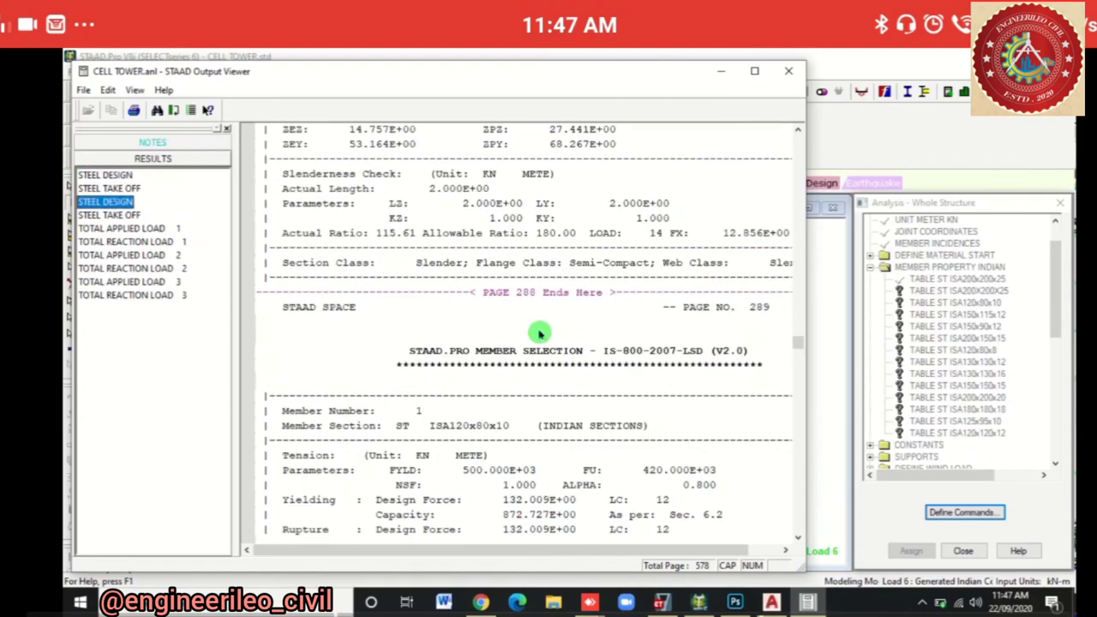
{"action": "scroll", "coordinate": [539, 334], "scroll_direction": "down", "scroll_amount": 15}
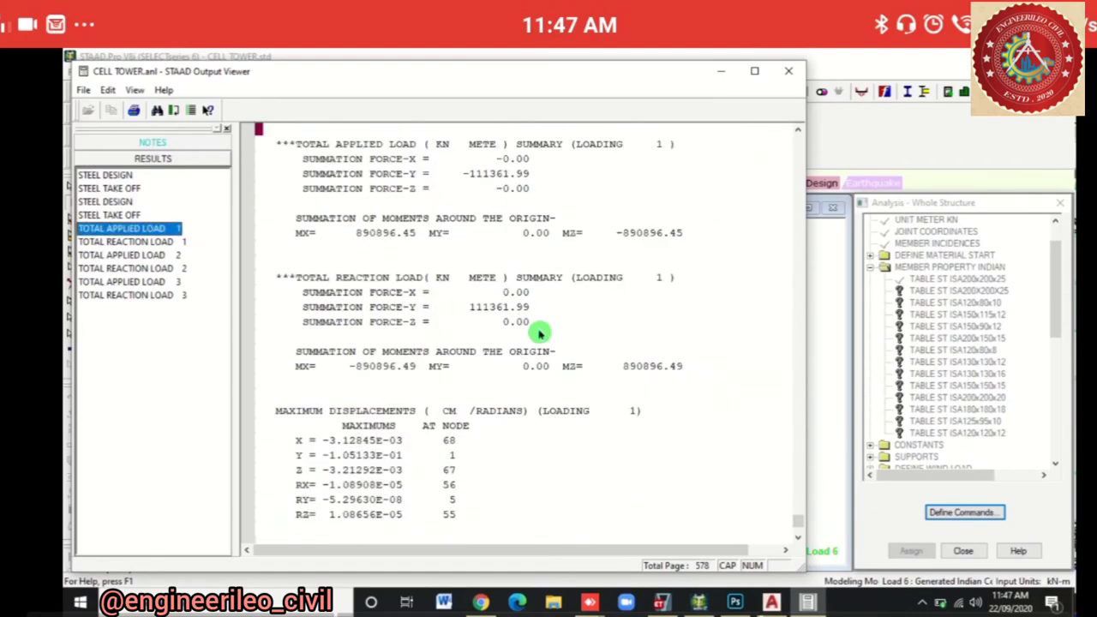
{"action": "scroll", "coordinate": [540, 335], "scroll_direction": "down", "scroll_amount": 20}
{"action": "scroll", "coordinate": [540, 334], "scroll_direction": "up", "scroll_amount": 20}
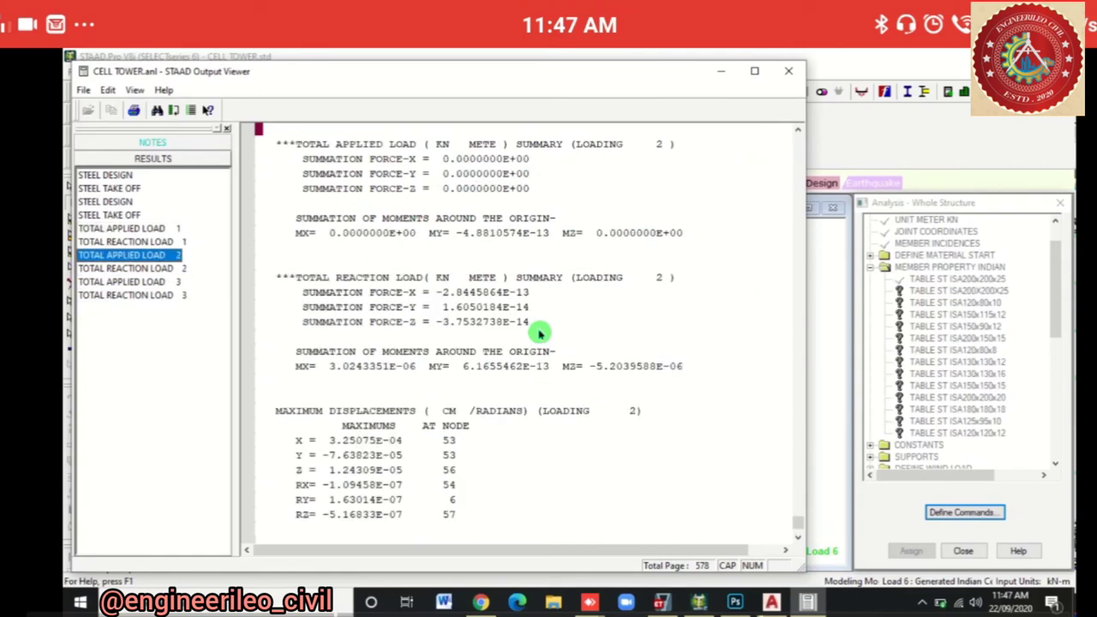
{"action": "scroll", "coordinate": [540, 334], "scroll_direction": "up", "scroll_amount": 20}
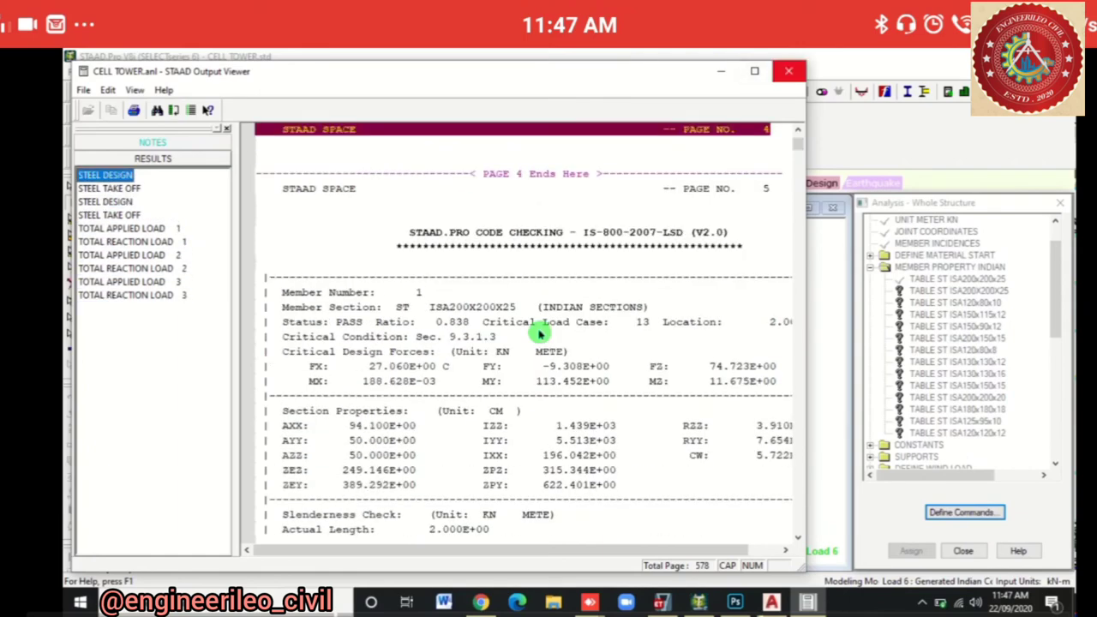
{"action": "key", "text": "alt+F4"}
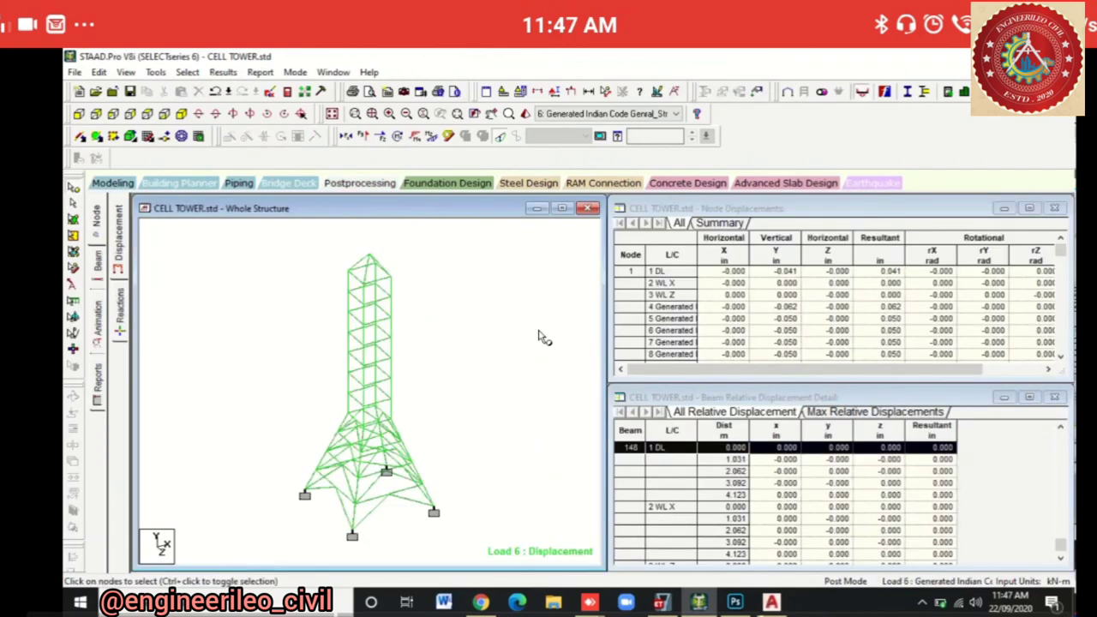
Turn off the displacement display on the tower and check the design ratio of beam 53.
{"action": "left_click", "coordinate": [540, 336]}
{"action": "left_click", "coordinate": [538, 333]}
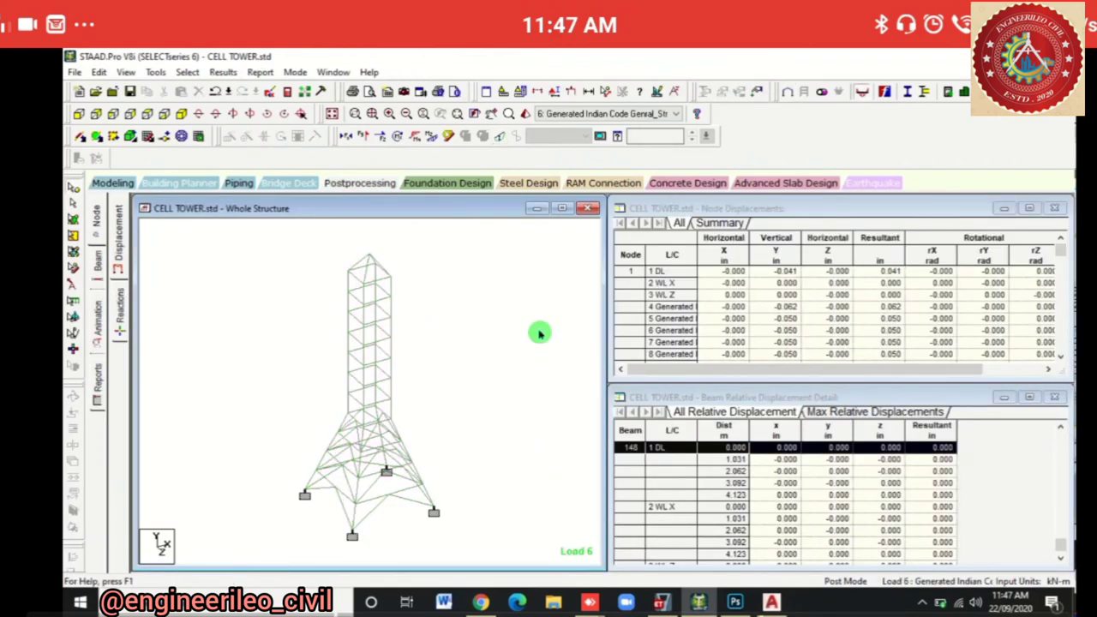
{"action": "left_click", "coordinate": [538, 332]}
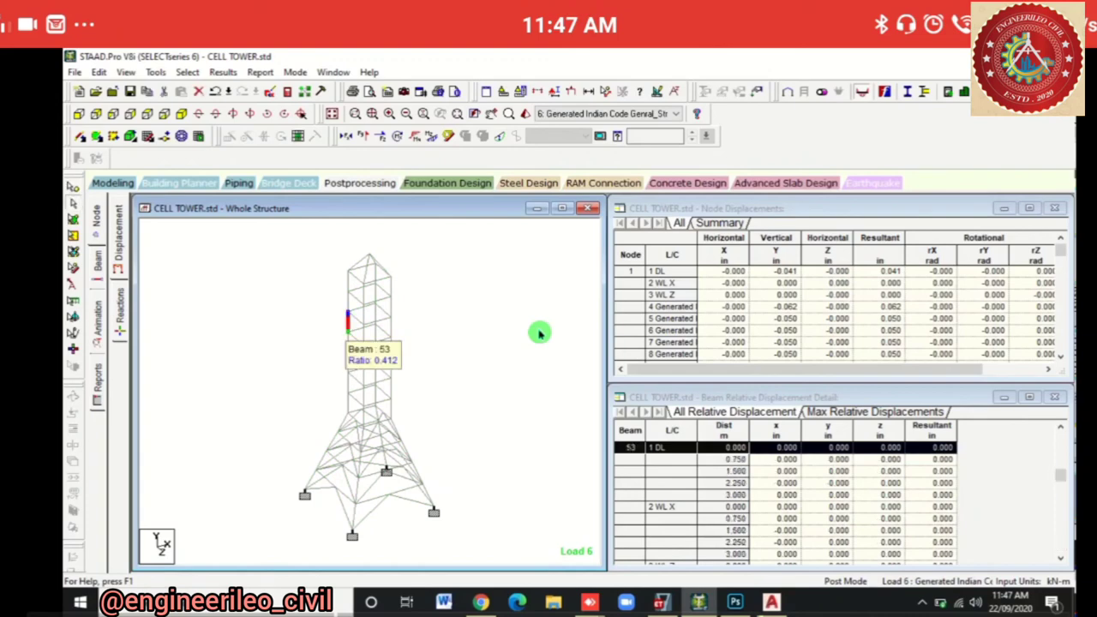
Open the details of beam 53 and review its steel design results, design properties and deflection.
{"action": "double_click", "coordinate": [538, 332]}
{"action": "left_click", "coordinate": [538, 333]}
{"action": "key", "text": "ctrl+shift+Tab"}
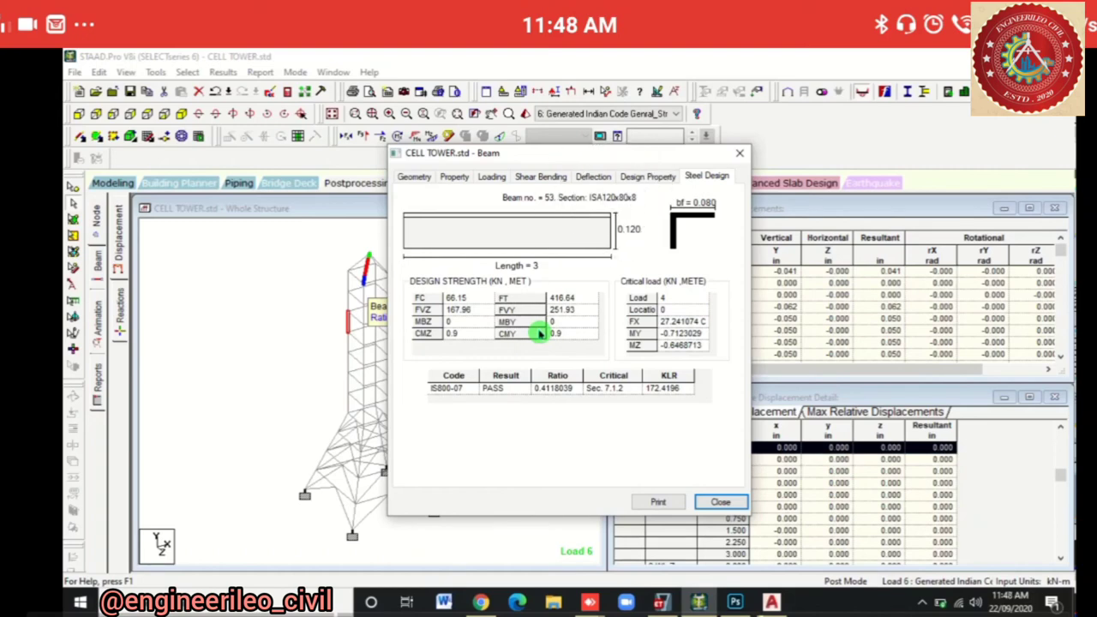
{"action": "key", "text": "ctrl+shift+Tab"}
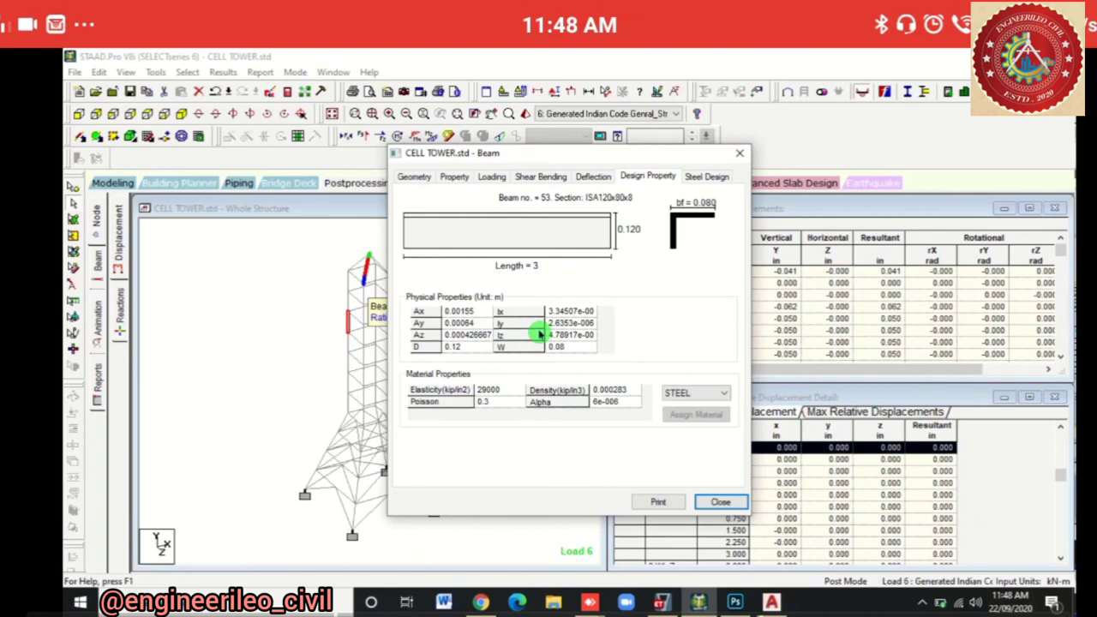
{"action": "key", "text": "ctrl+shift+Tab"}
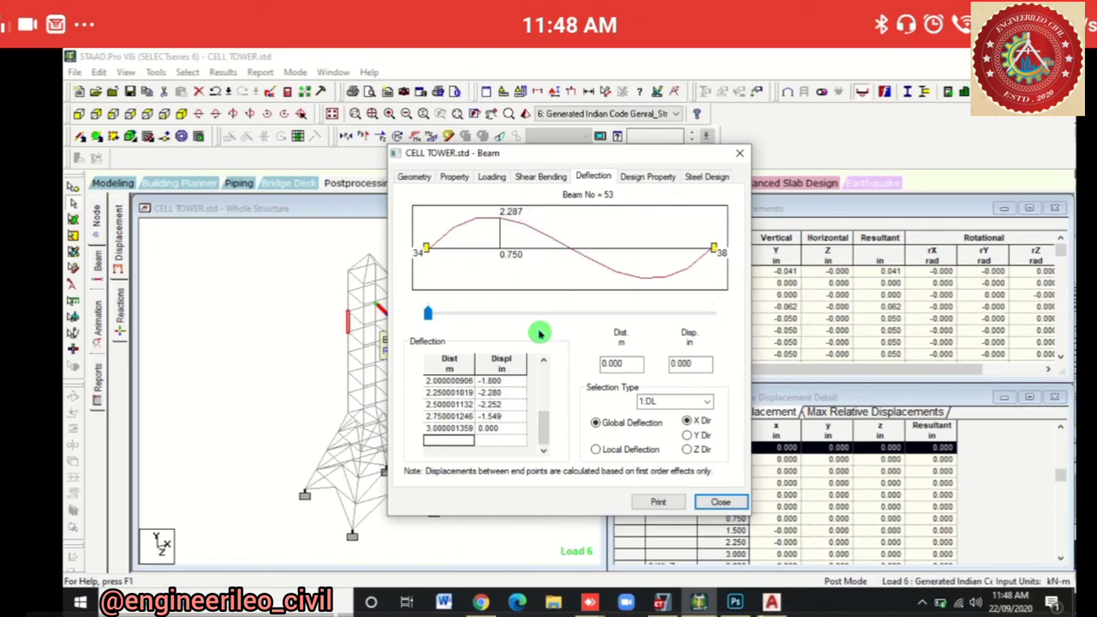
Examine beam 53's shear and bending diagrams under load case 1:DL, moving the section position to about 1.42 m.
{"action": "key", "text": "ctrl+shift+Tab"}
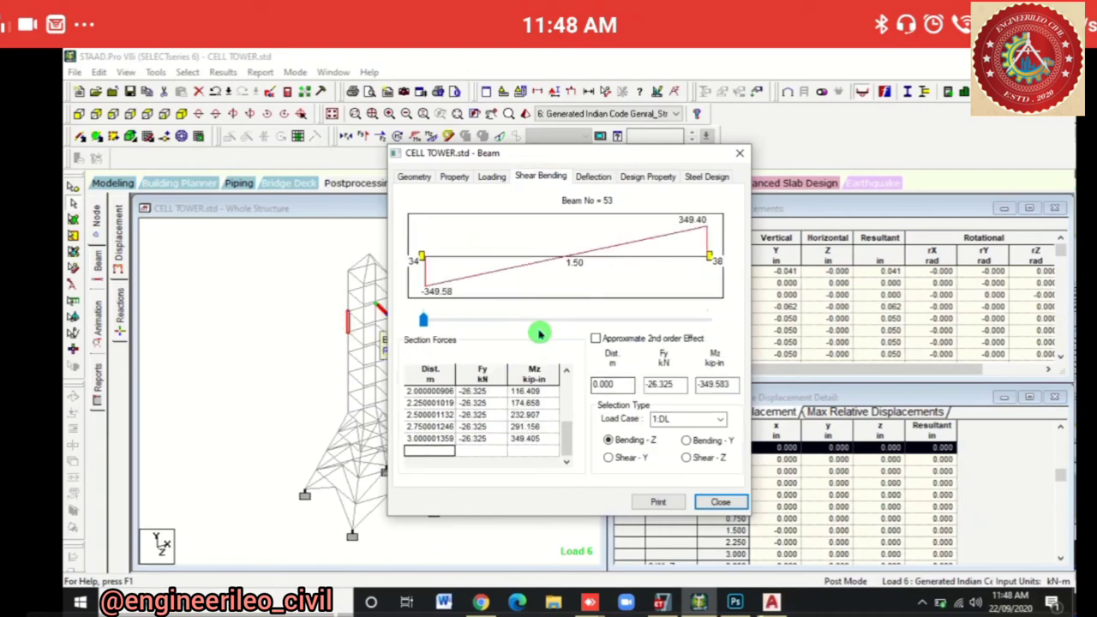
{"action": "key", "text": "Up"}
{"action": "key", "text": "Up"}
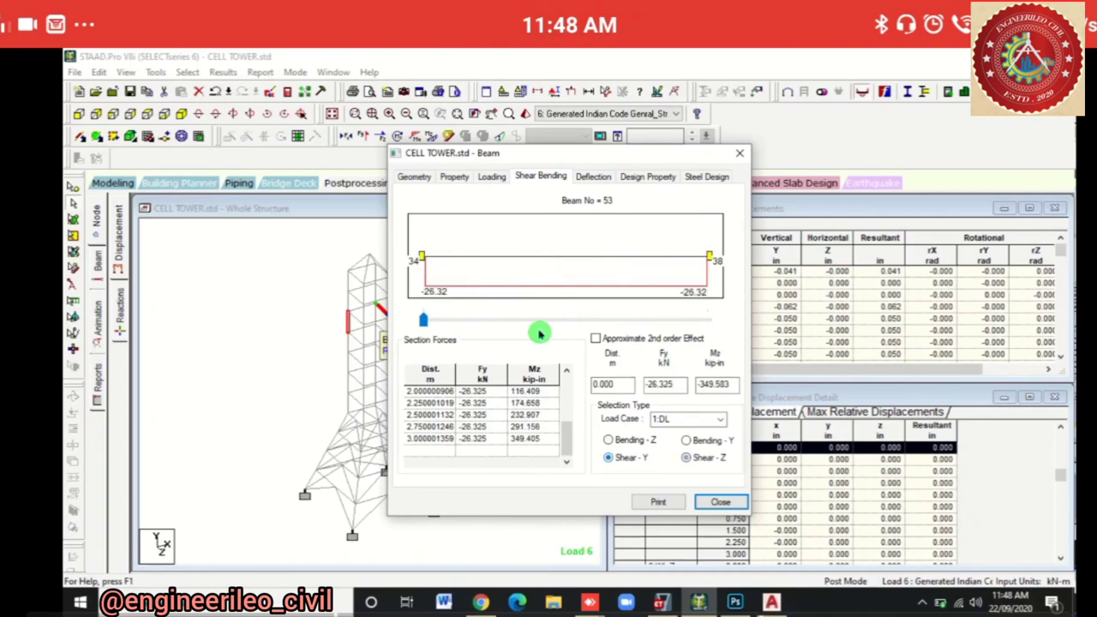
{"action": "key", "text": "Up"}
{"action": "key", "text": "Up"}
{"action": "left_click", "coordinate": [538, 332]}
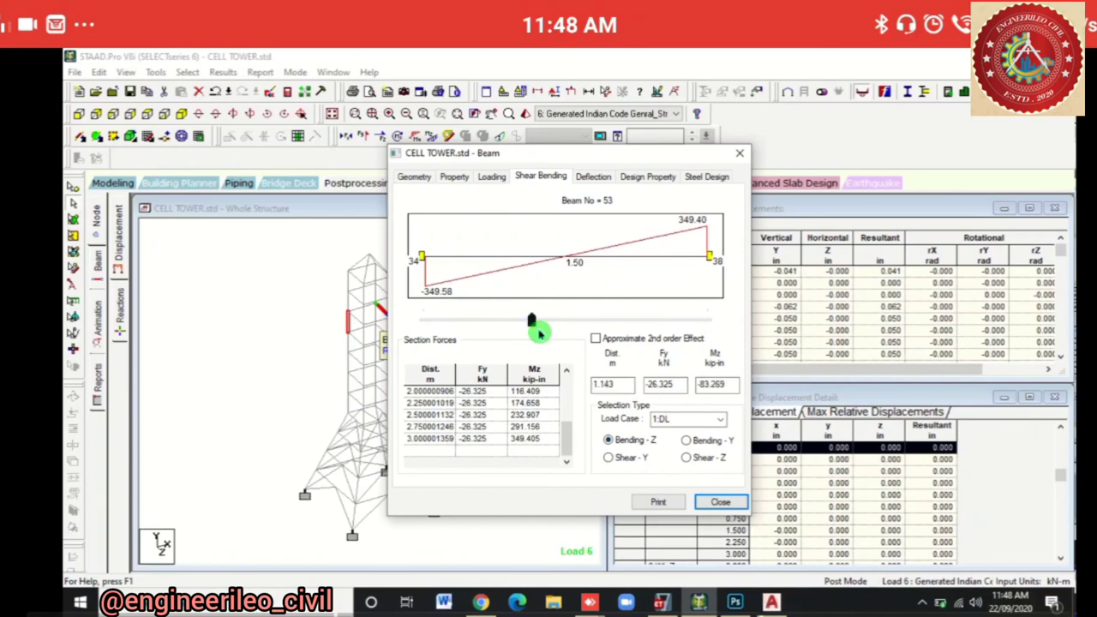
{"action": "left_click", "coordinate": [539, 332]}
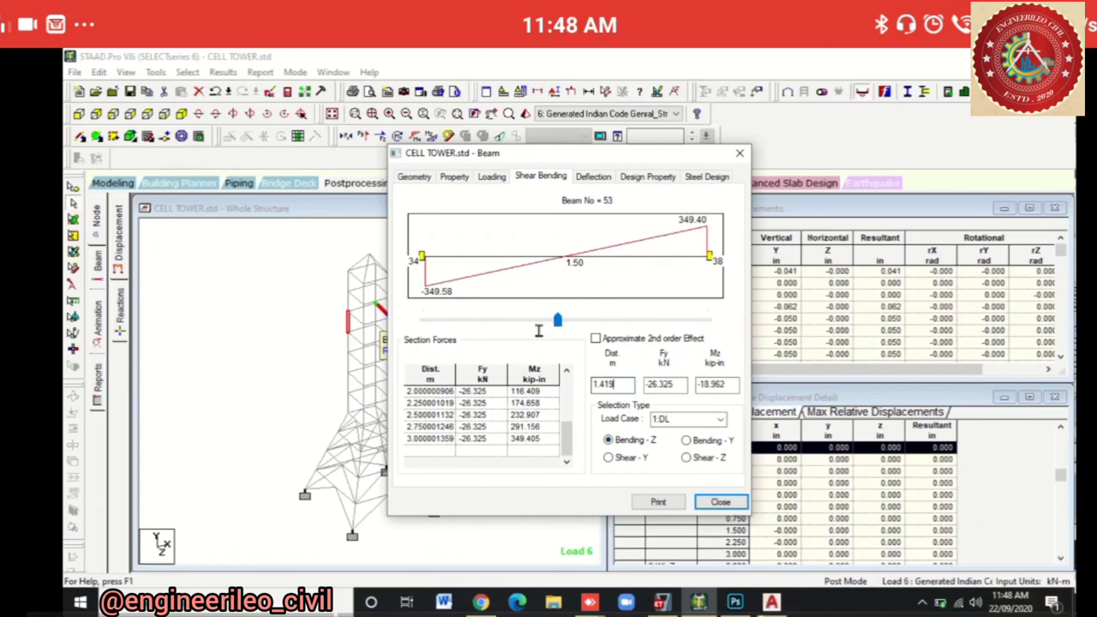
{"action": "key", "text": "Tab"}
{"action": "left_click", "coordinate": [538, 333]}
View the loading of beam 53 for load case 2:WL X.
{"action": "key", "text": "ctrl+shift+Tab"}
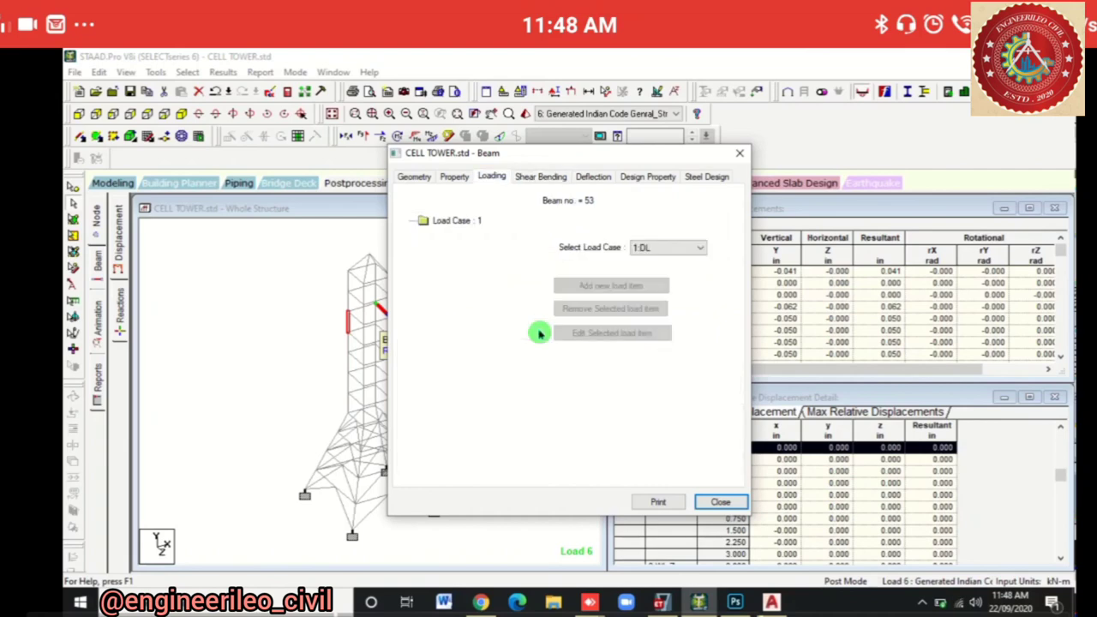
{"action": "key", "text": "alt+Down"}
{"action": "key", "text": "Down"}
{"action": "key", "text": "Return"}
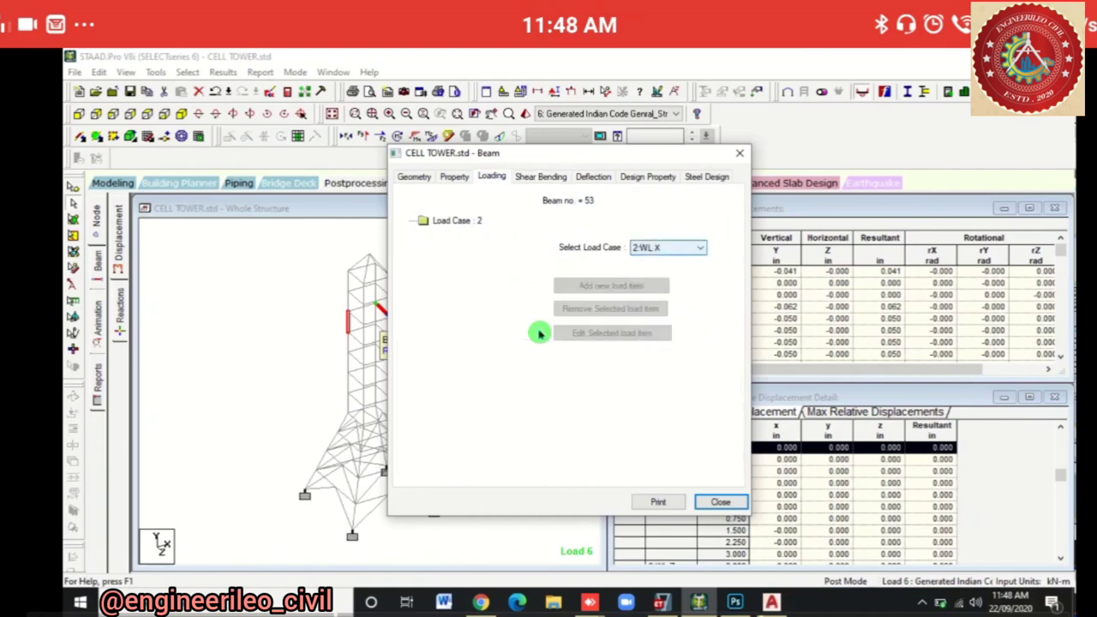
{"action": "key", "text": "Tab"}
Review beam 53's assigned section property, geometry and steel design results, and close the beam details.
{"action": "key", "text": "ctrl+shift+Tab"}
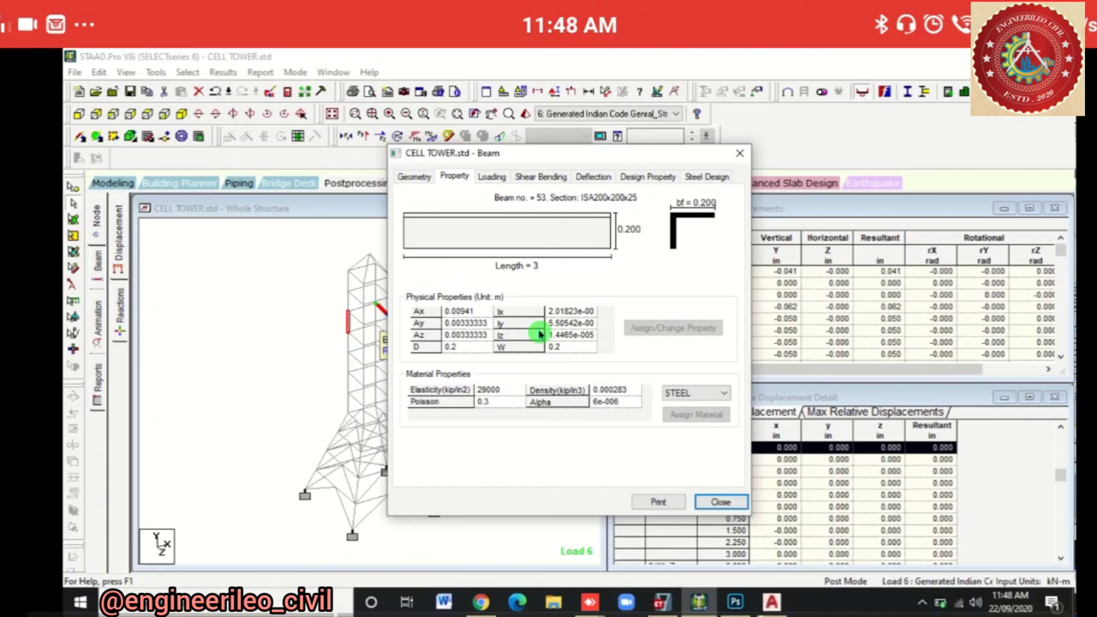
{"action": "key", "text": "ctrl+shift+Tab"}
{"action": "key", "text": "ctrl+shift+Tab"}
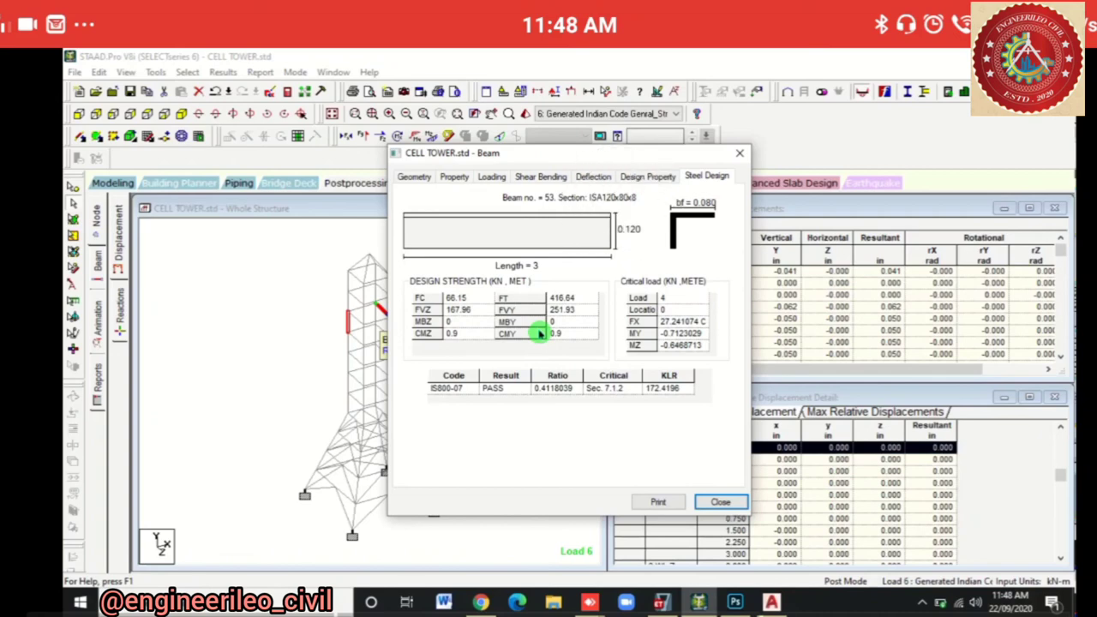
{"action": "key", "text": "ctrl+Tab"}
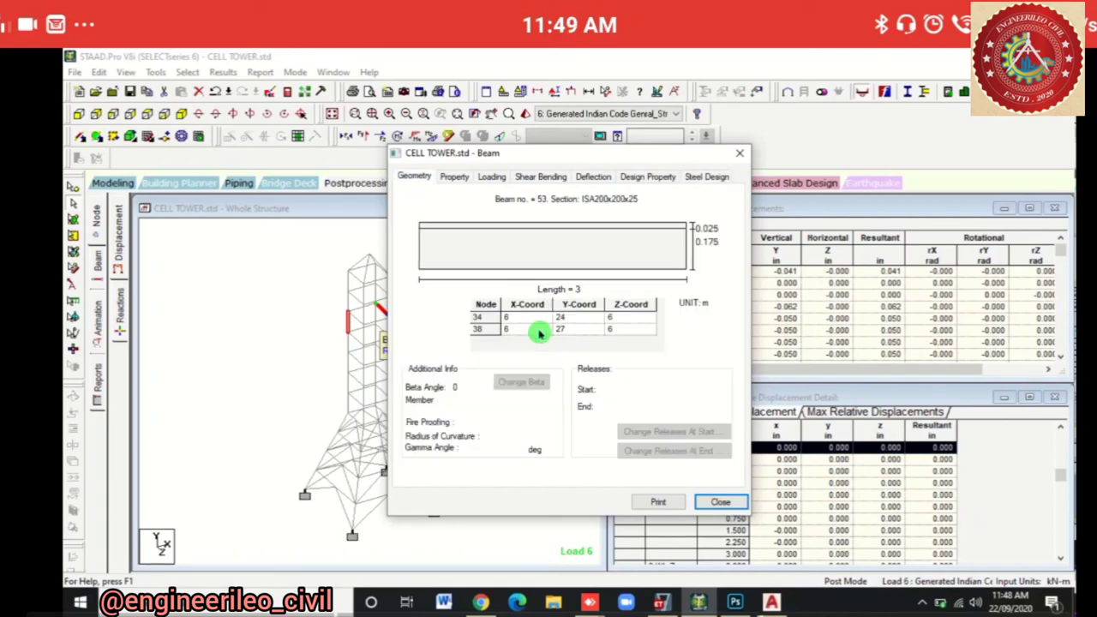
{"action": "key", "text": "Escape"}
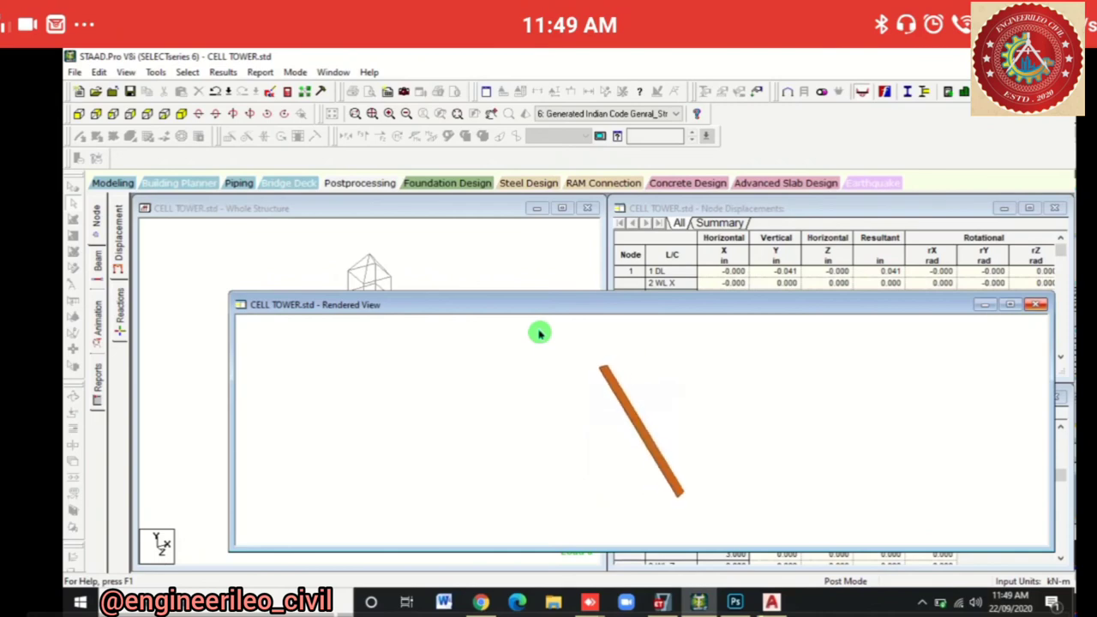
Close the single member's rendered view and start a 3D rendering of the whole tower.
{"action": "key", "text": "ctrl+F4"}
{"action": "left_click", "coordinate": [539, 333]}
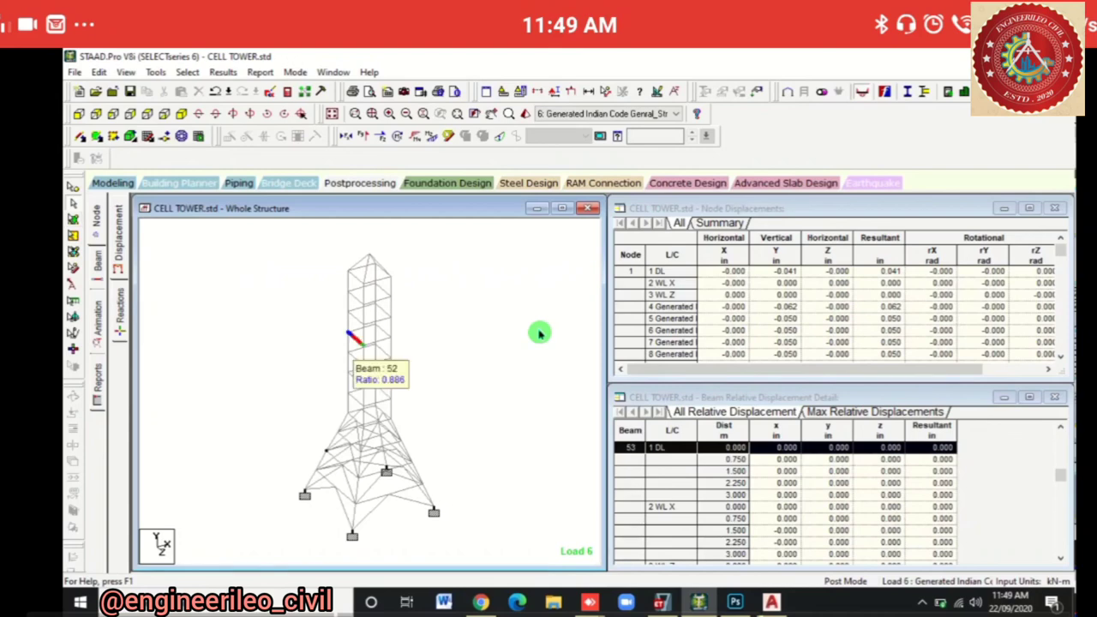
{"action": "left_click", "coordinate": [525, 113]}
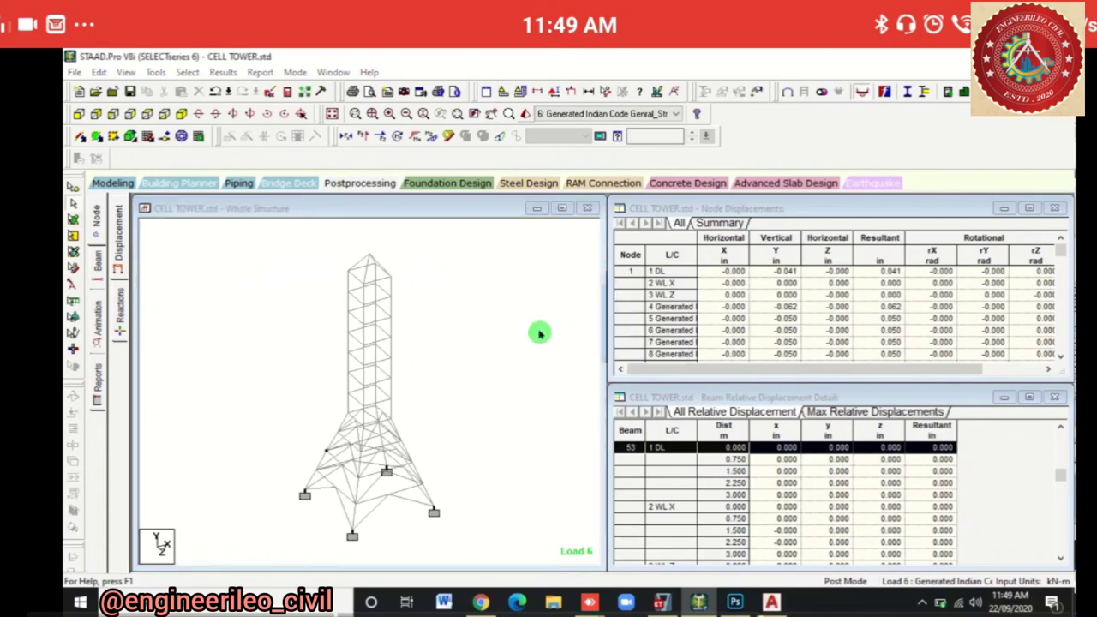